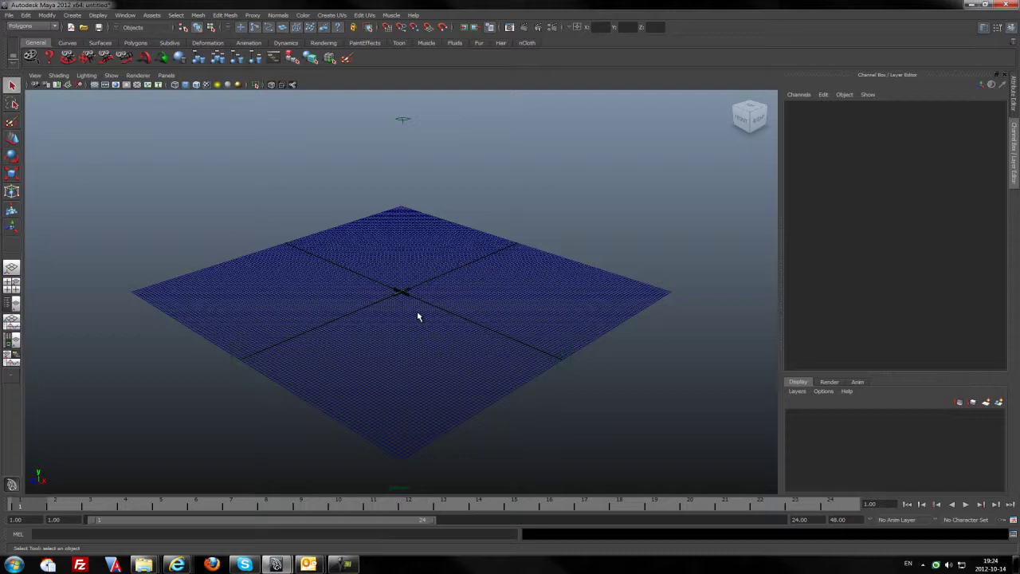
Step: Examine the knife blade model against the reference image planes in perspective and right side views
scroll(417, 311, up, 12)
alt+drag(425, 270, 316, 281)
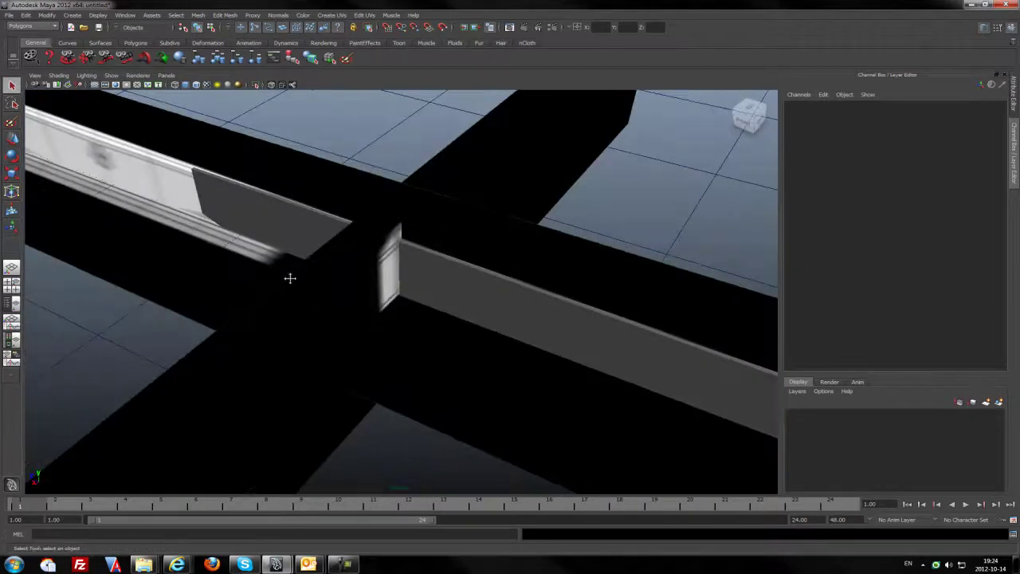
alt+middle_drag(290, 278, 478, 284)
alt+drag(263, 289, 335, 282)
alt+middle_drag(335, 282, 388, 293)
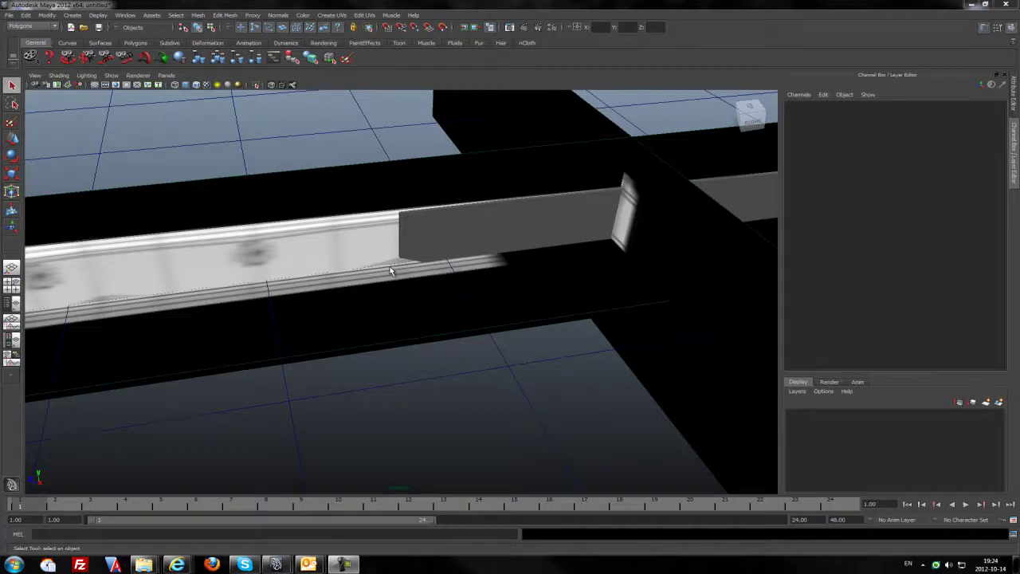
alt+middle_drag(392, 268, 486, 286)
scroll(484, 285, down, 5)
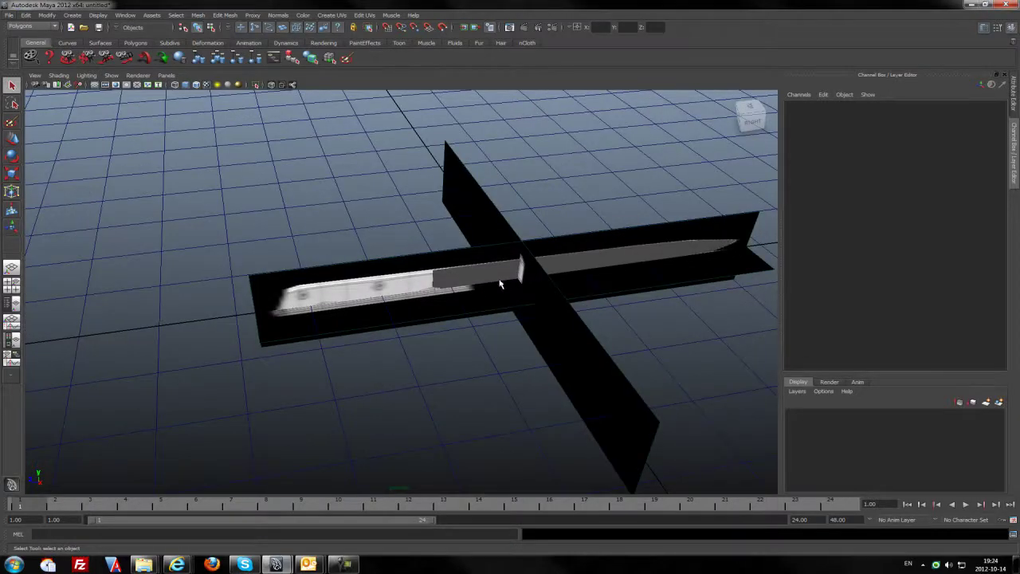
key(space)
key(space)
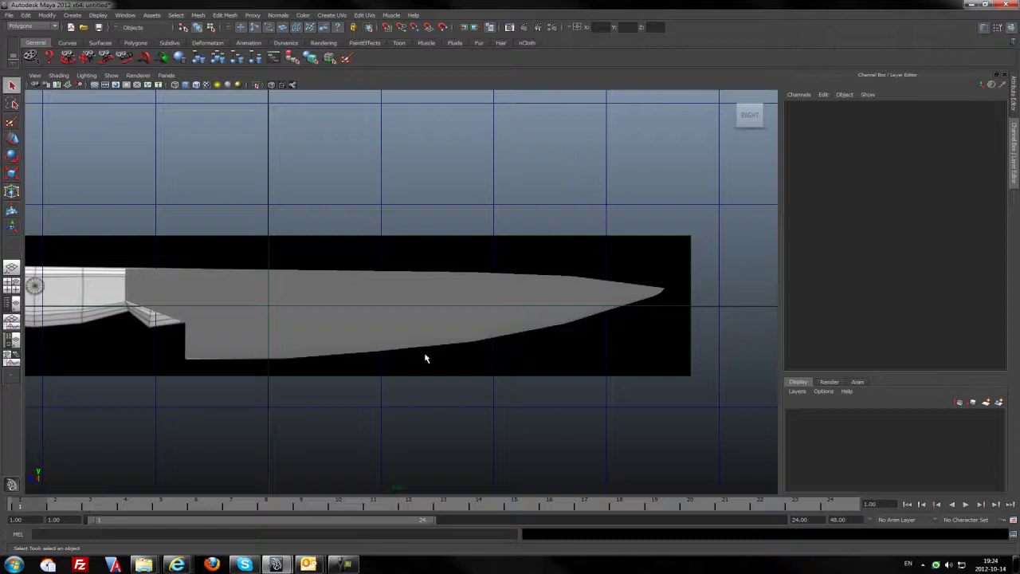
alt+middle_drag(426, 359, 659, 348)
Step: Create a display layer named blade with a red colour
click(629, 321)
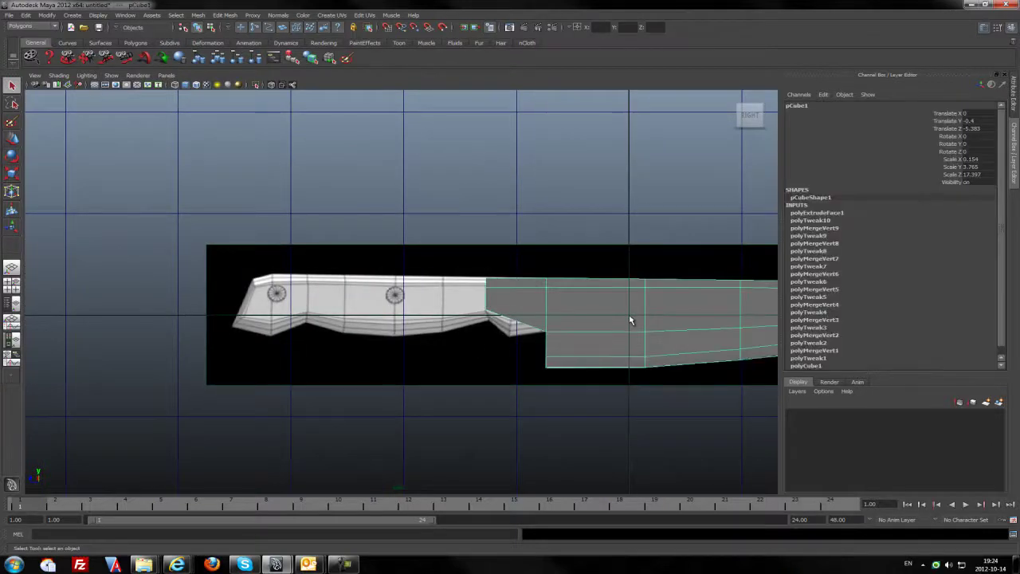
alt+middle_drag(632, 317, 340, 269)
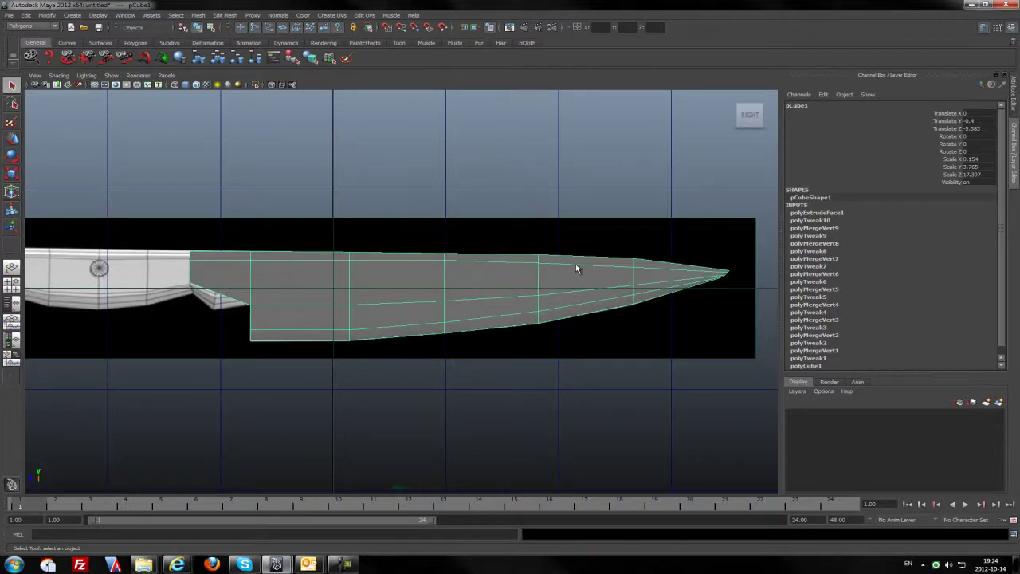
click(986, 404)
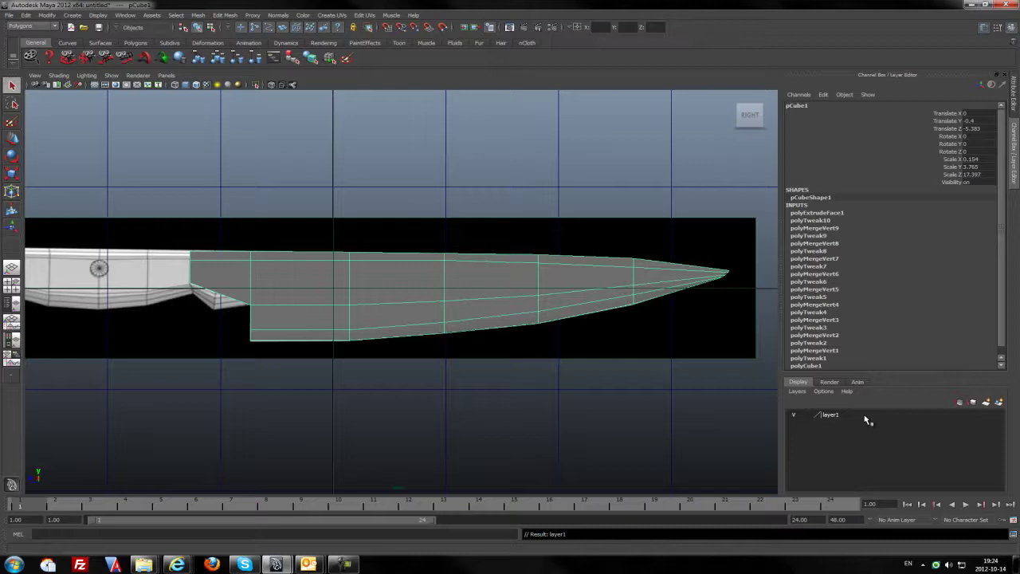
click(830, 416)
double_click(830, 418)
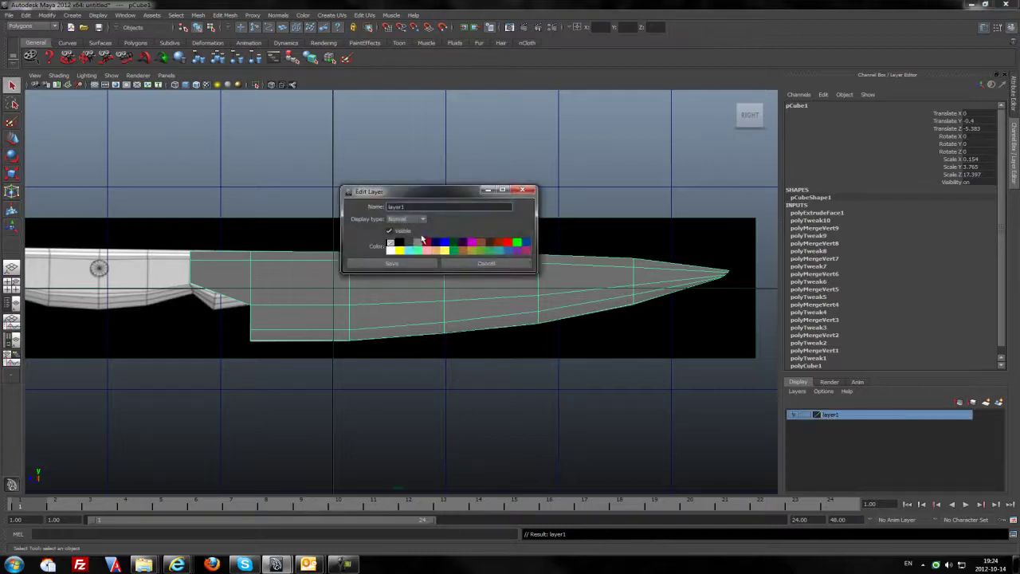
double_click(424, 208)
key(BackSpace)
click(508, 243)
click(383, 263)
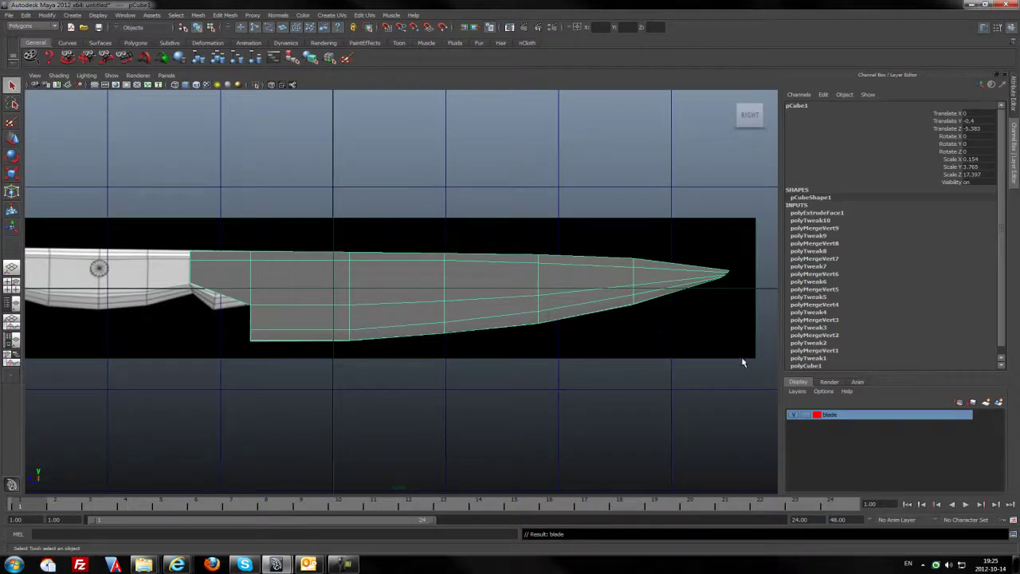
Step: Add the blade mesh to the blade layer and hide that layer
click(462, 244)
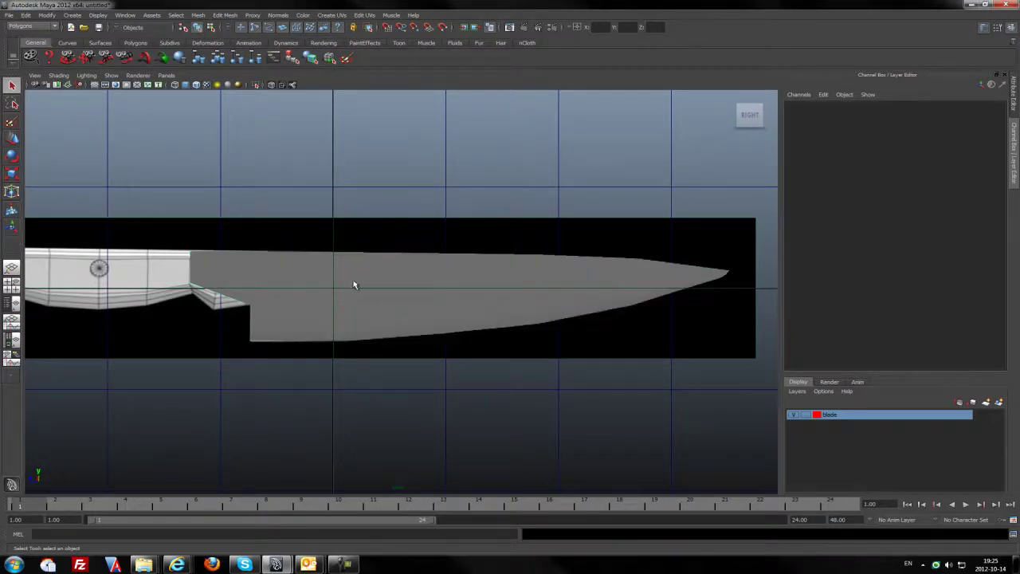
click(474, 296)
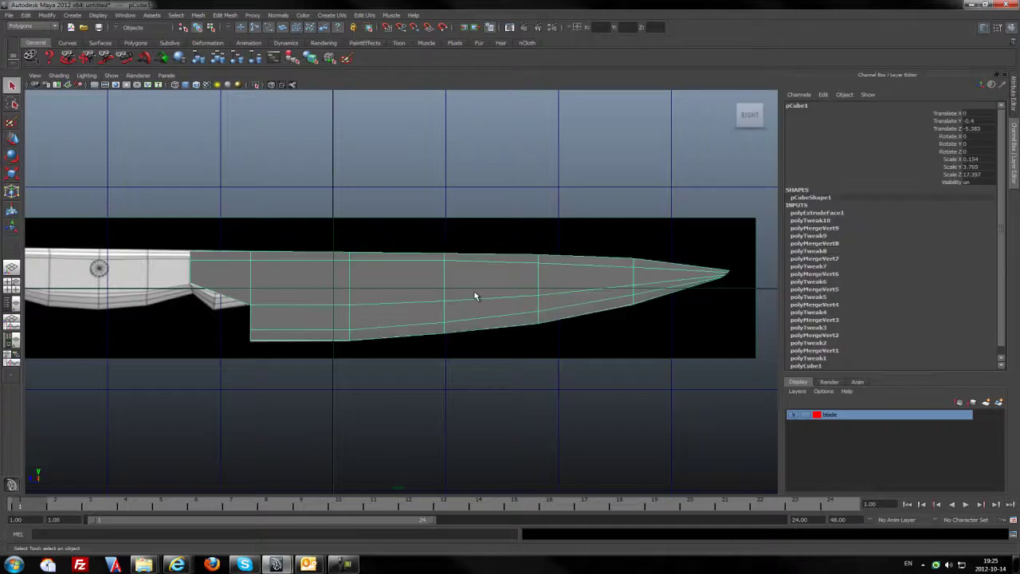
right_click(852, 417)
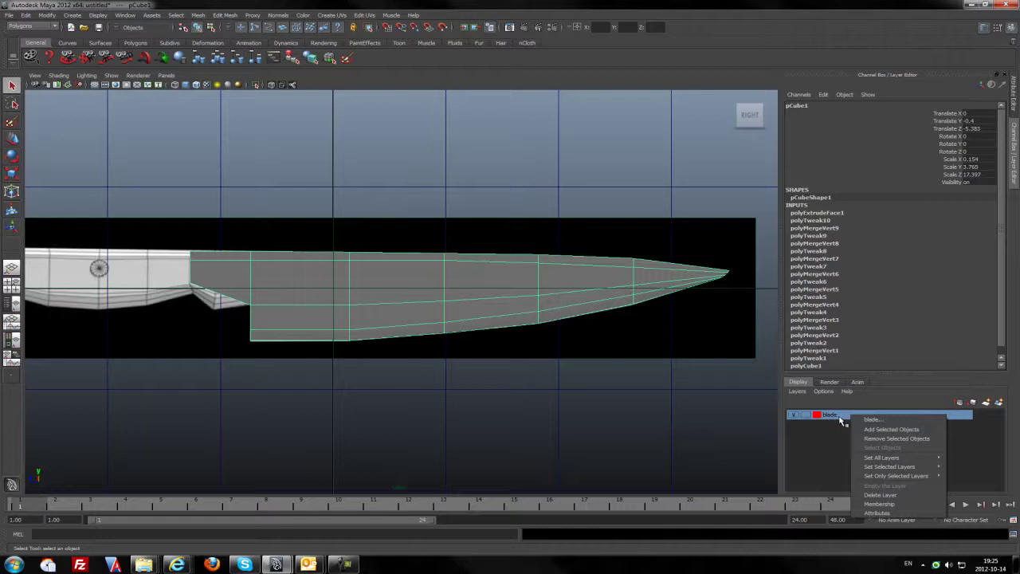
click(888, 431)
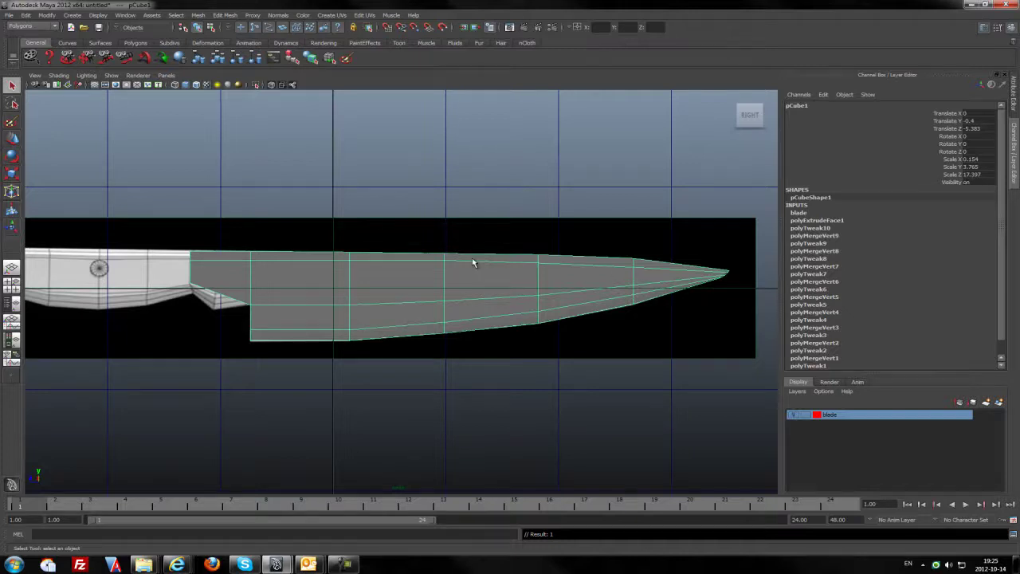
click(794, 416)
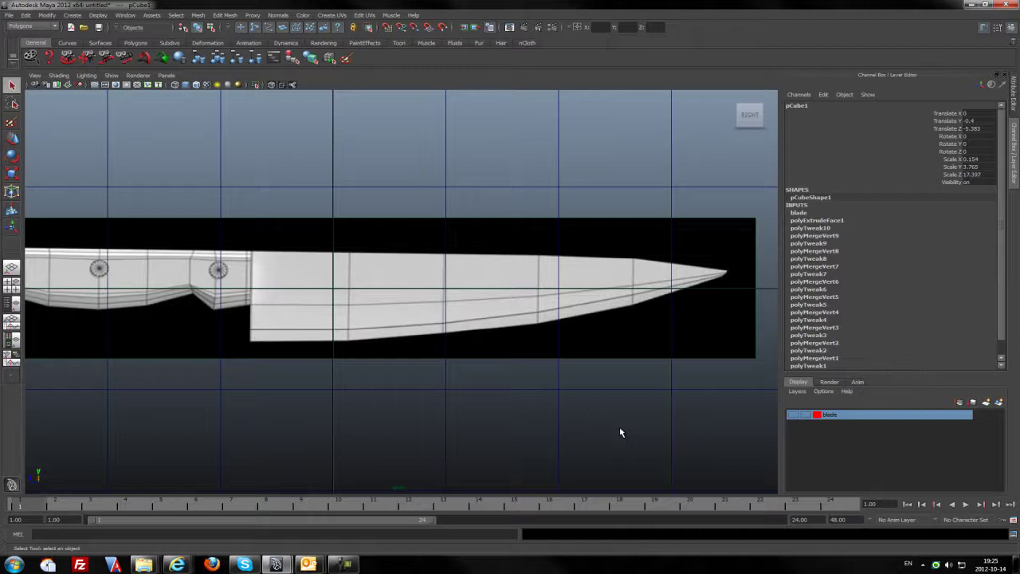
Step: Create a second display layer named Handle with a red colour
click(987, 402)
double_click(830, 415)
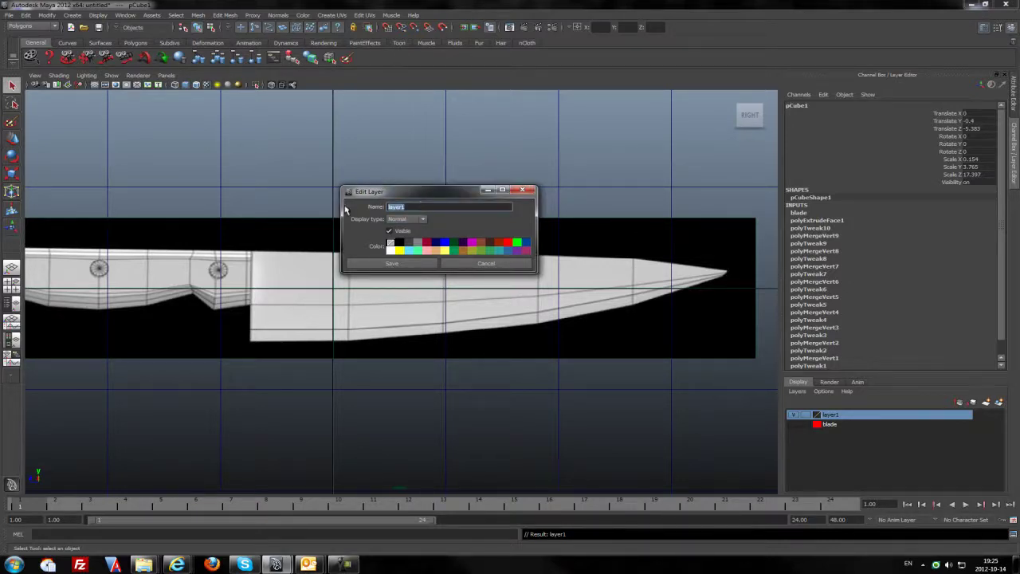
text(Handle)
click(509, 241)
click(416, 264)
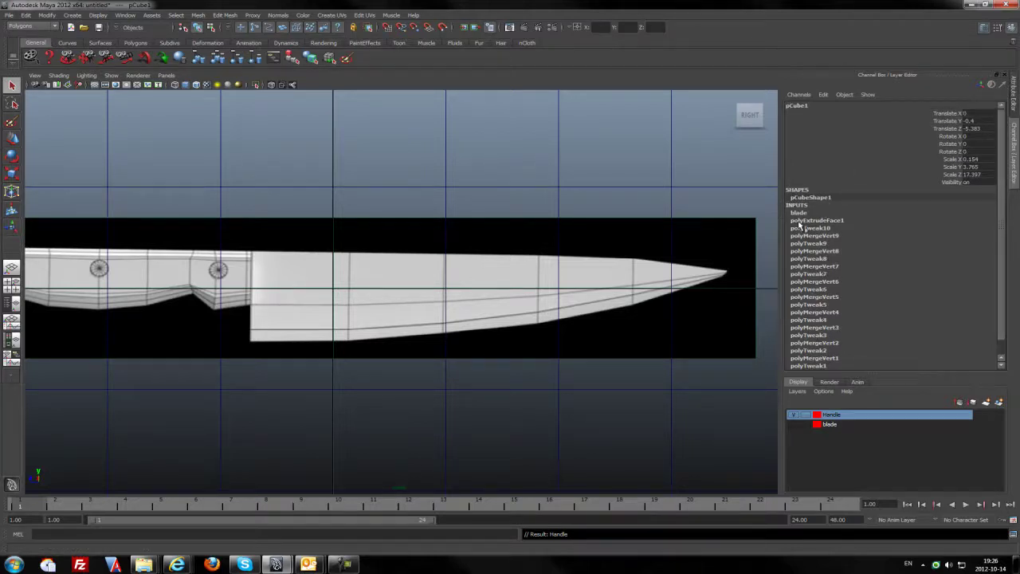
Step: Show the blade layer and delete the blade mesh's construction history
click(797, 425)
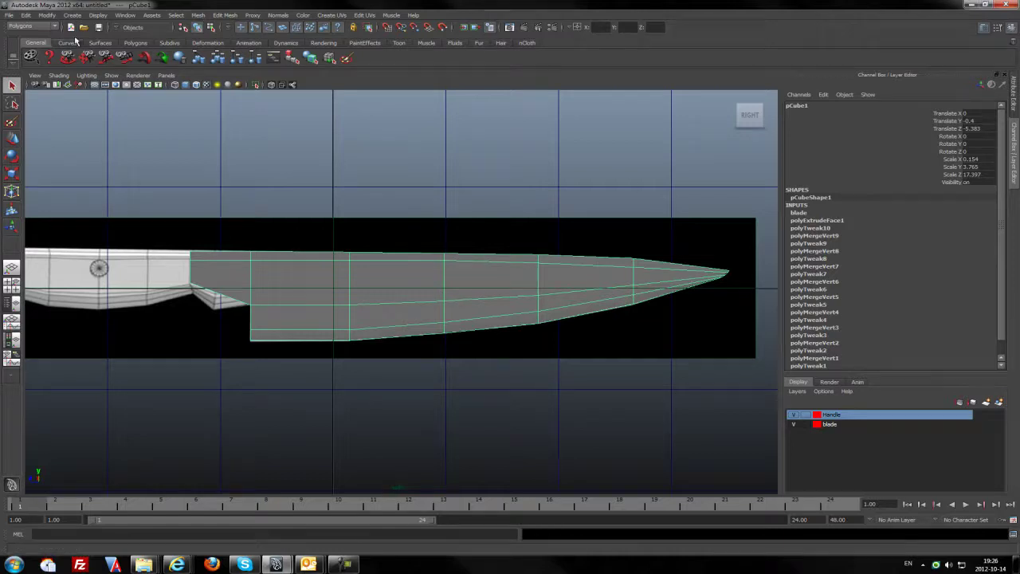
click(28, 17)
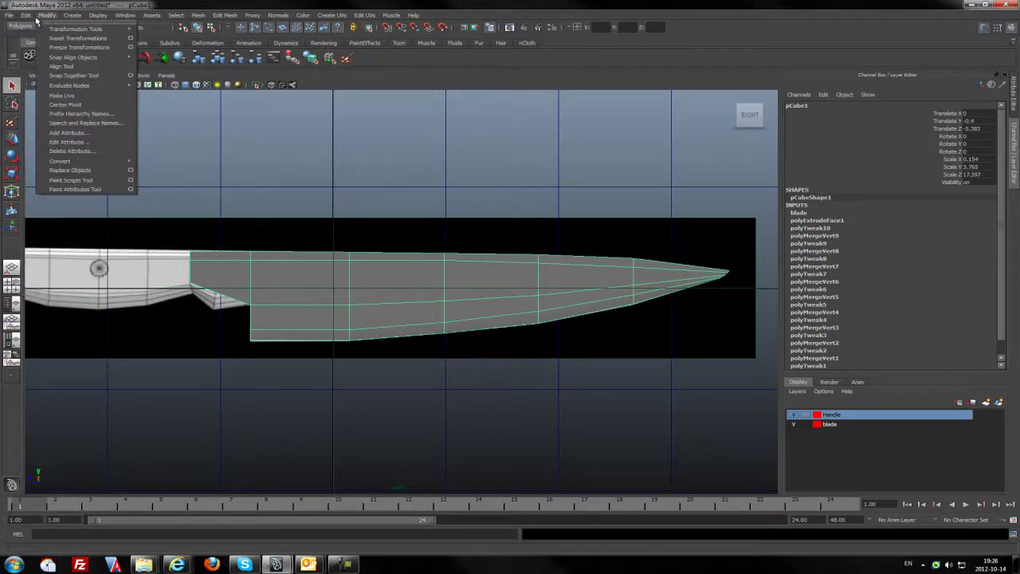
mouse_move(54, 116)
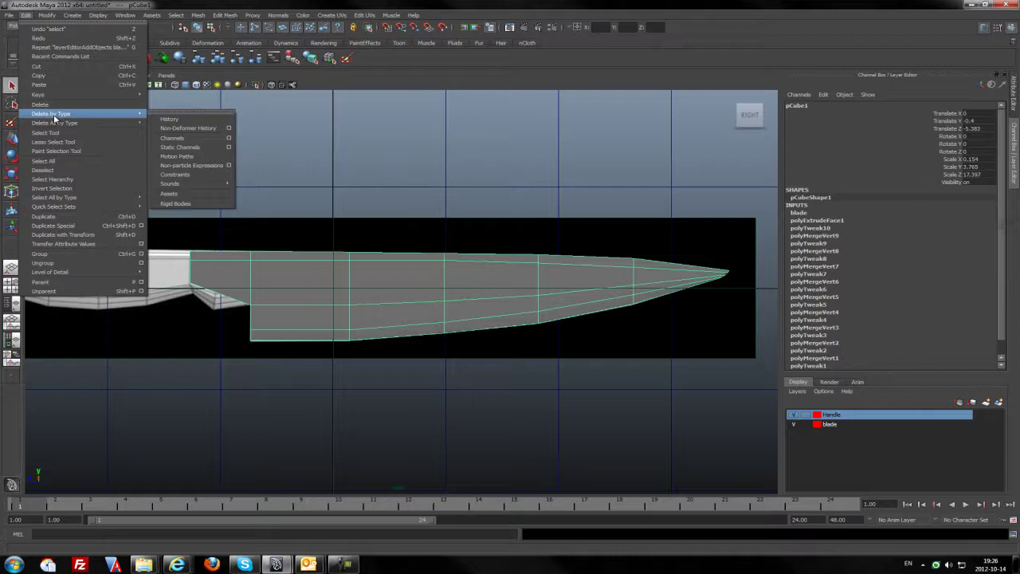
click(177, 120)
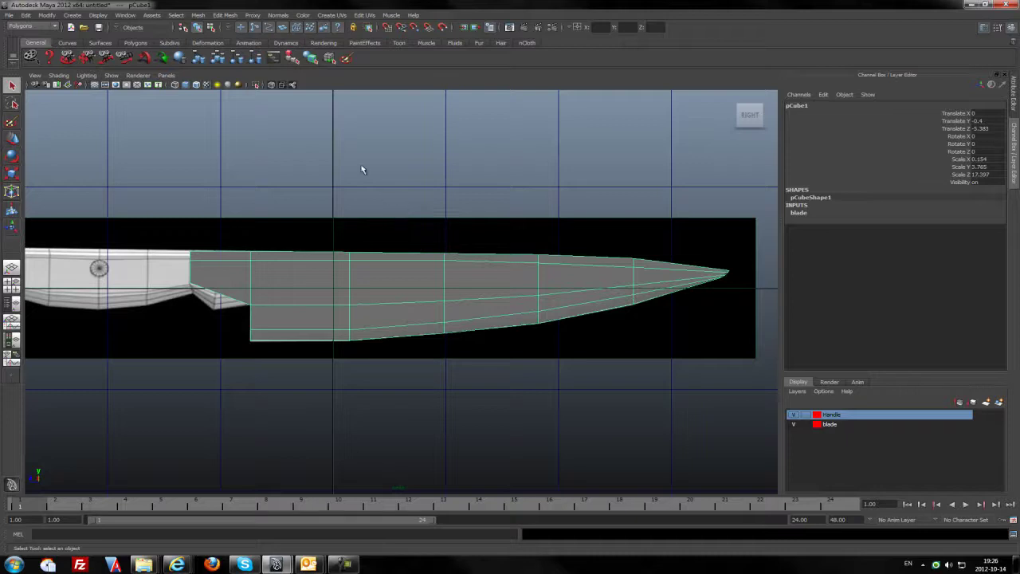
Step: Freeze the blade mesh's transformations
click(26, 15)
mouse_move(62, 123)
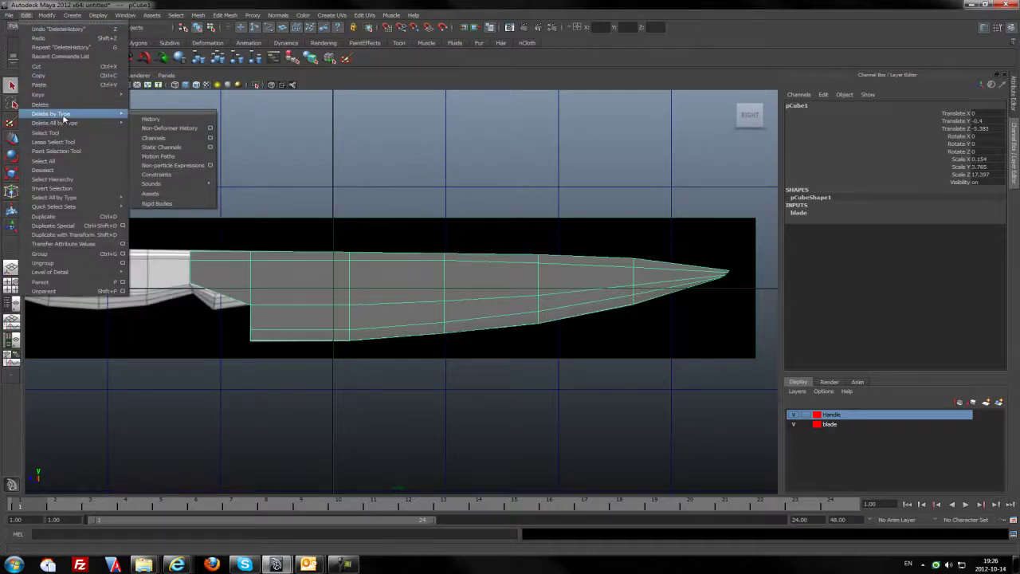
mouse_move(44, 16)
mouse_move(77, 31)
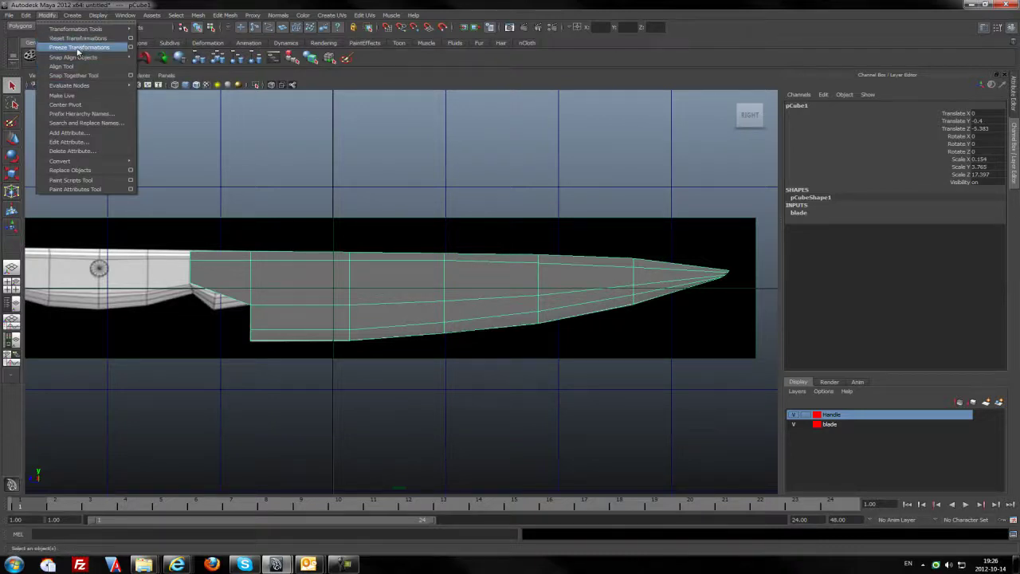
click(78, 47)
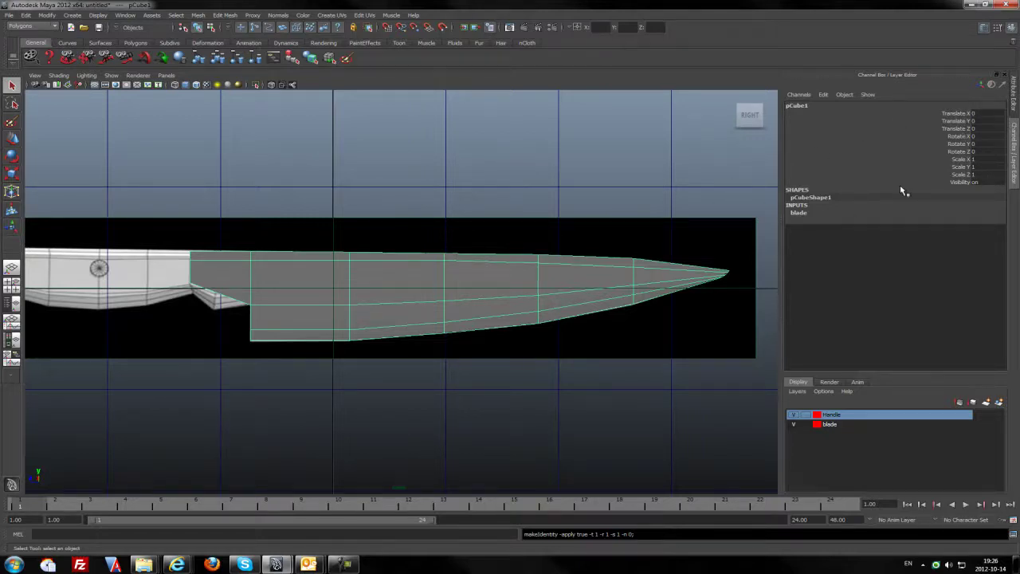
Step: Move the blade up off the reference image and return it by setting Translate Y and Translate Z to 0
scroll(530, 295, down, 3)
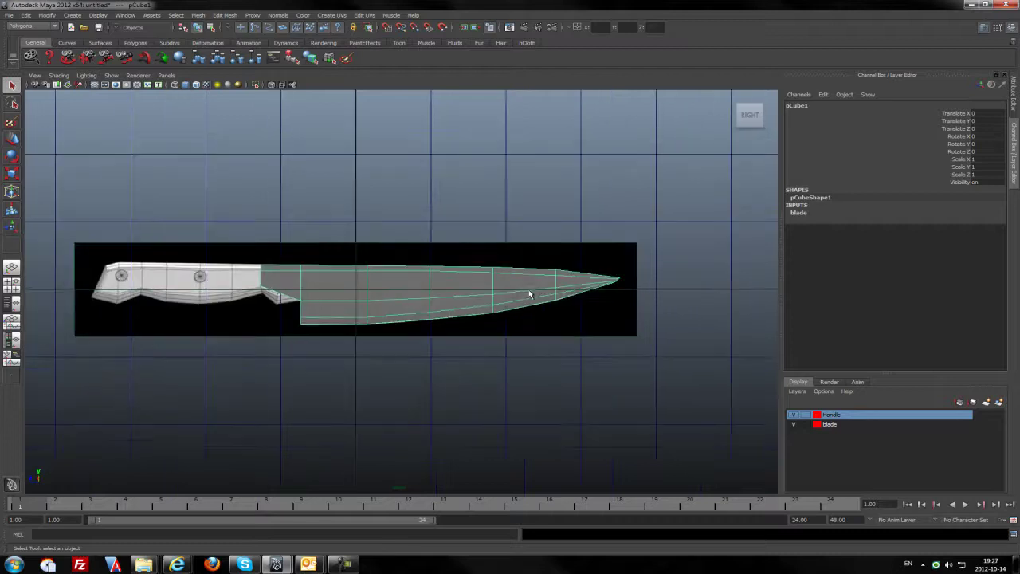
key(w)
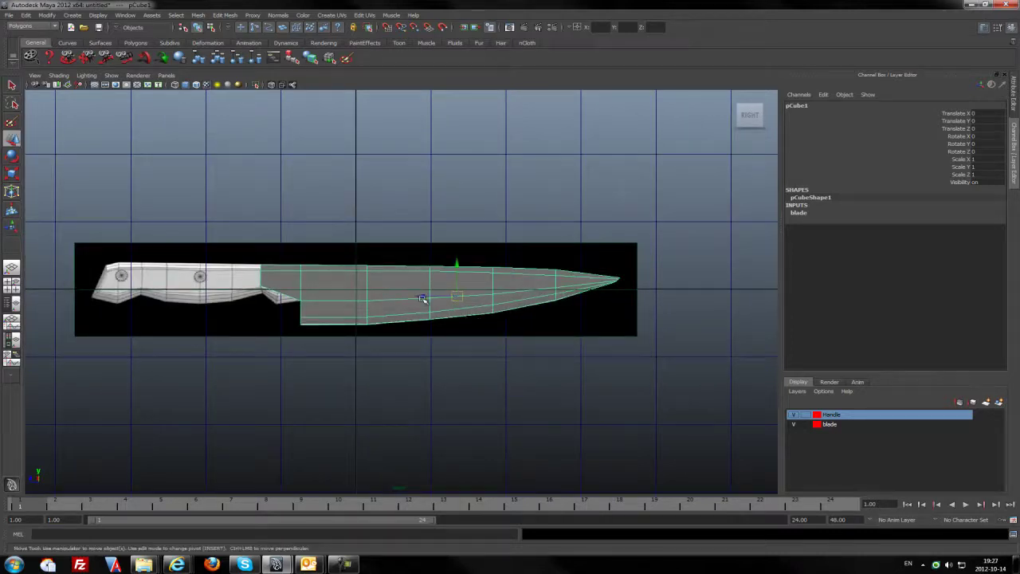
drag(457, 297, 530, 146)
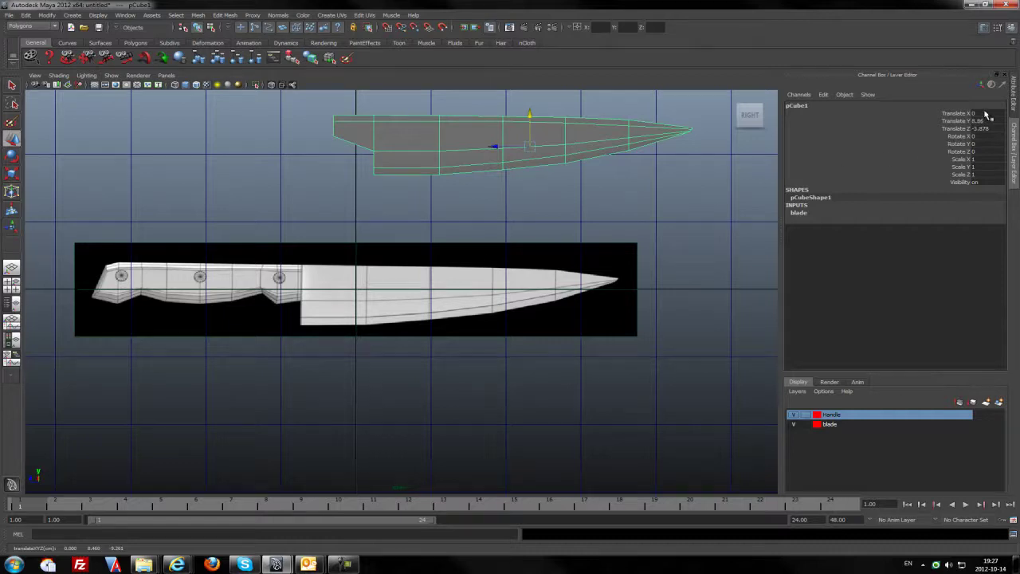
drag(986, 114, 990, 153)
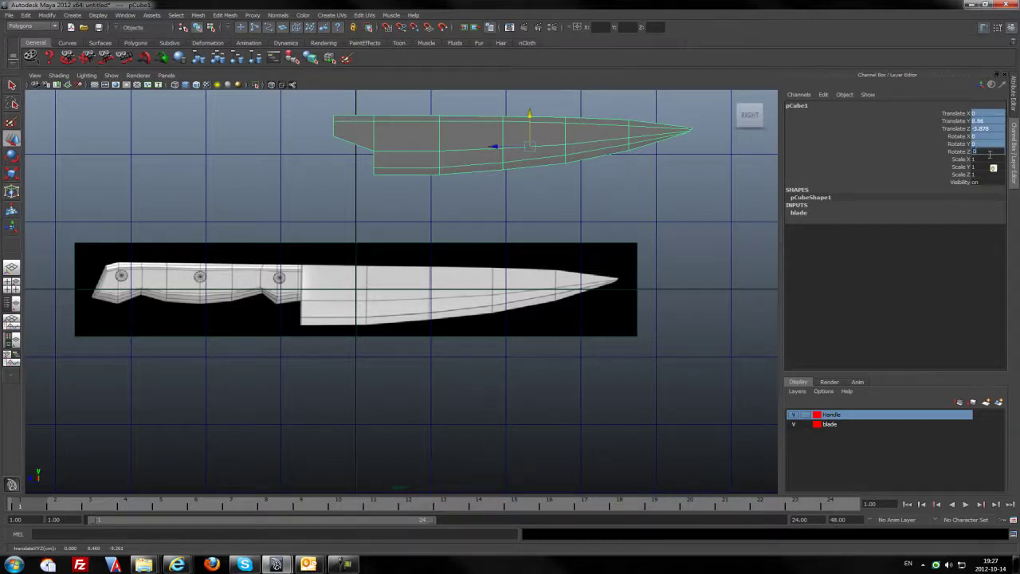
click(981, 120)
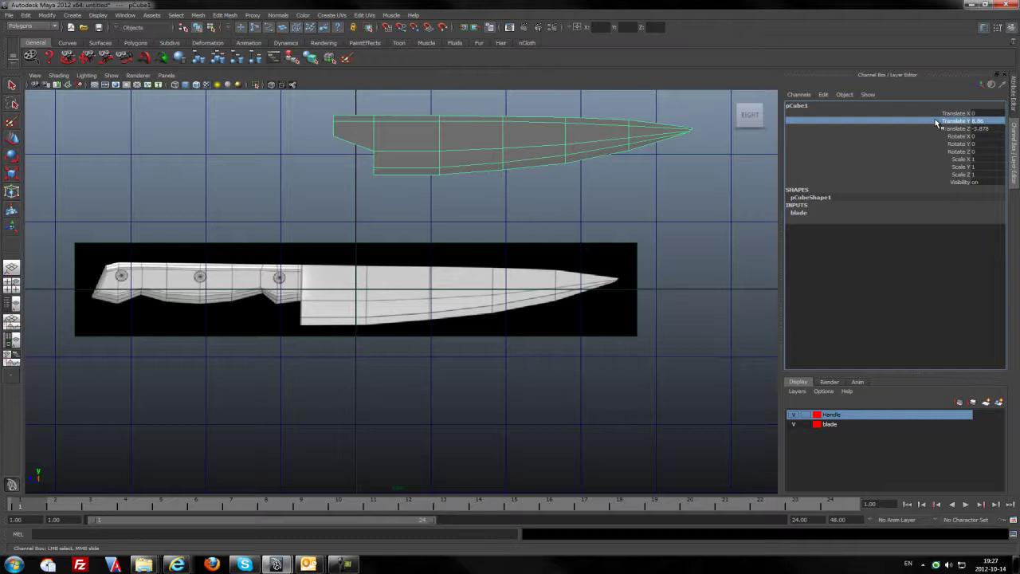
text(0)
click(977, 128)
text(0)
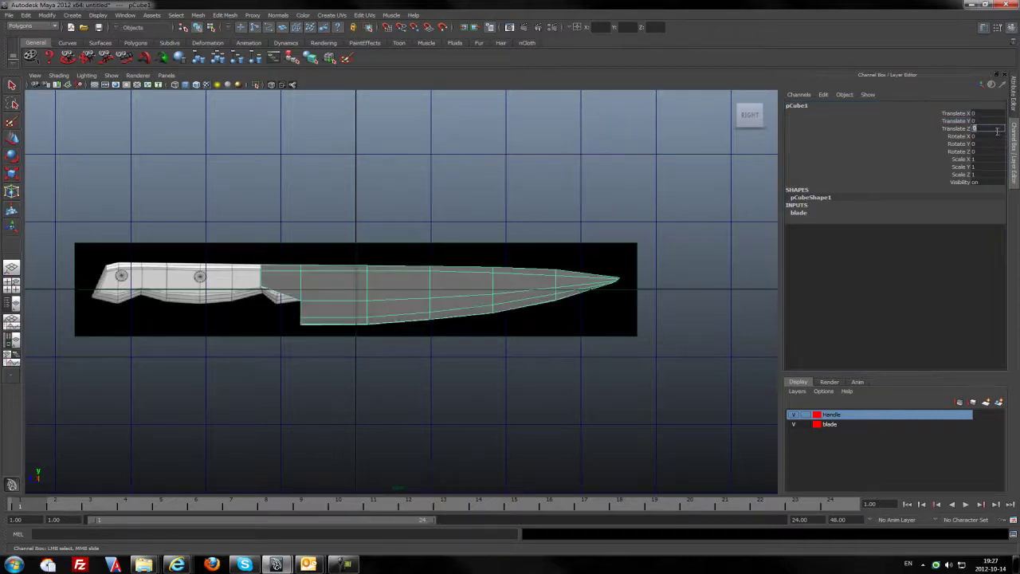
click(649, 218)
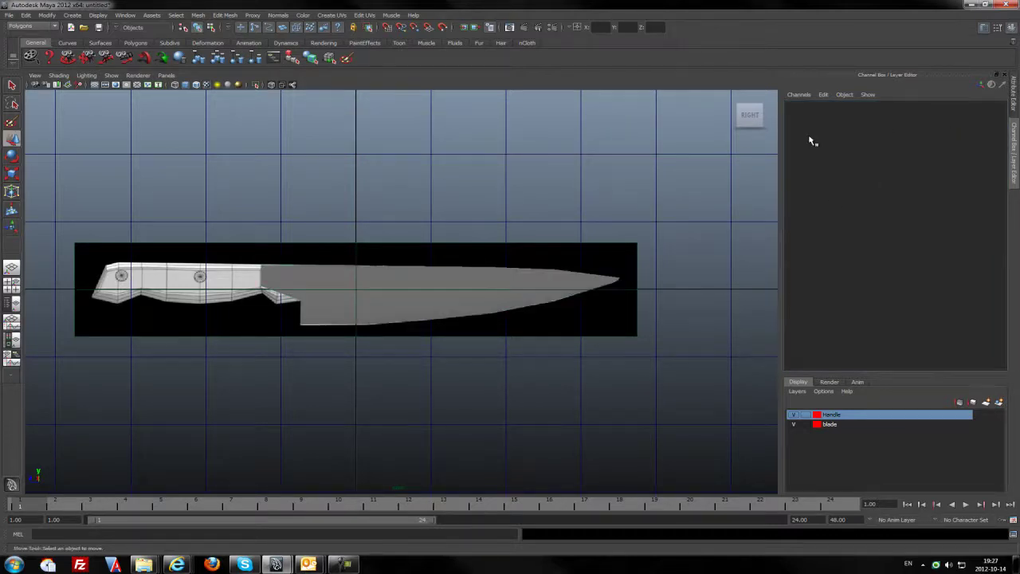
key(w)
click(531, 284)
drag(982, 113, 983, 159)
click(537, 212)
click(452, 294)
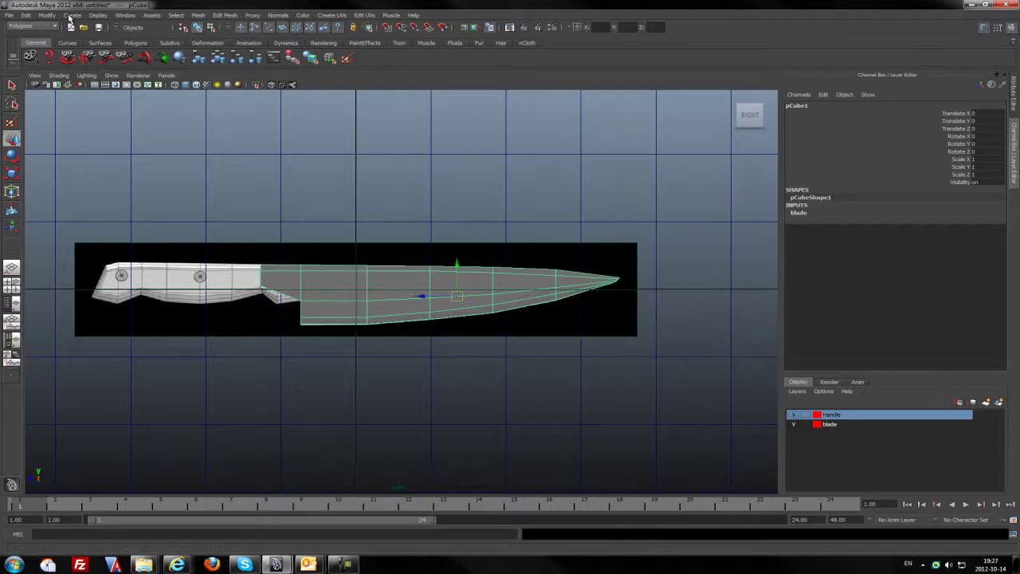
Step: Create a new tool shelf named CustomTools
click(13, 68)
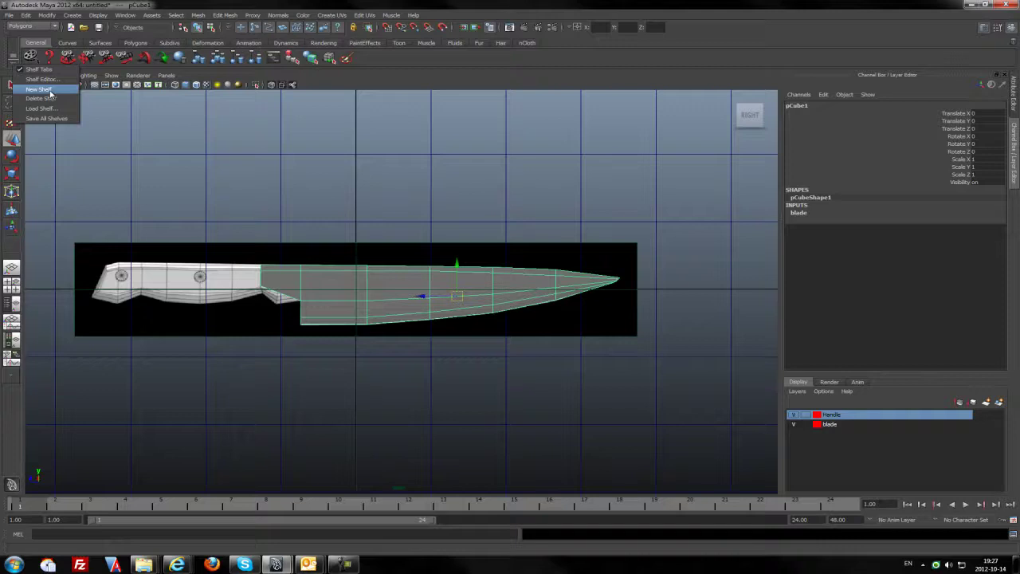
click(40, 88)
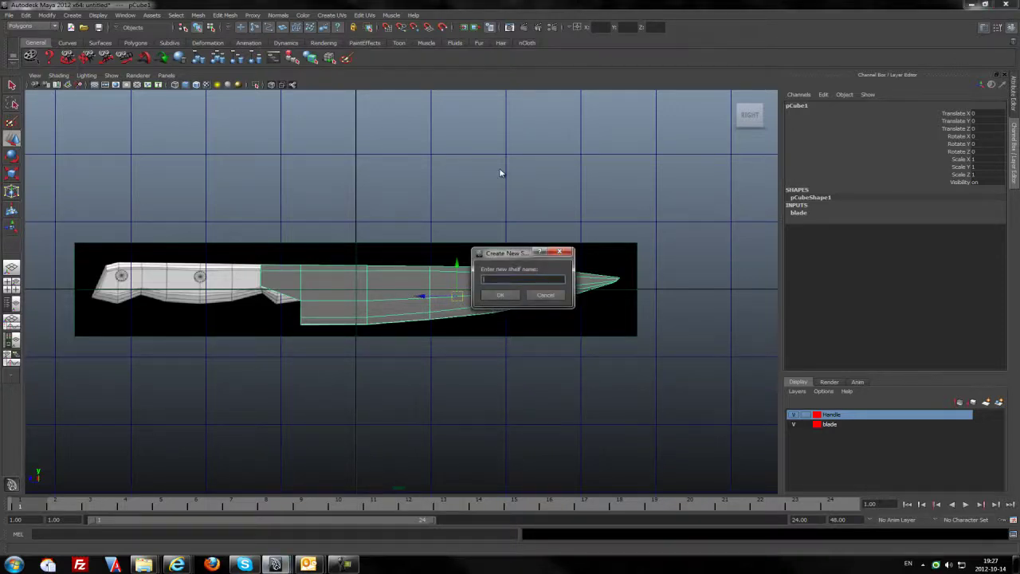
text(Custom-Tools)
key(Return)
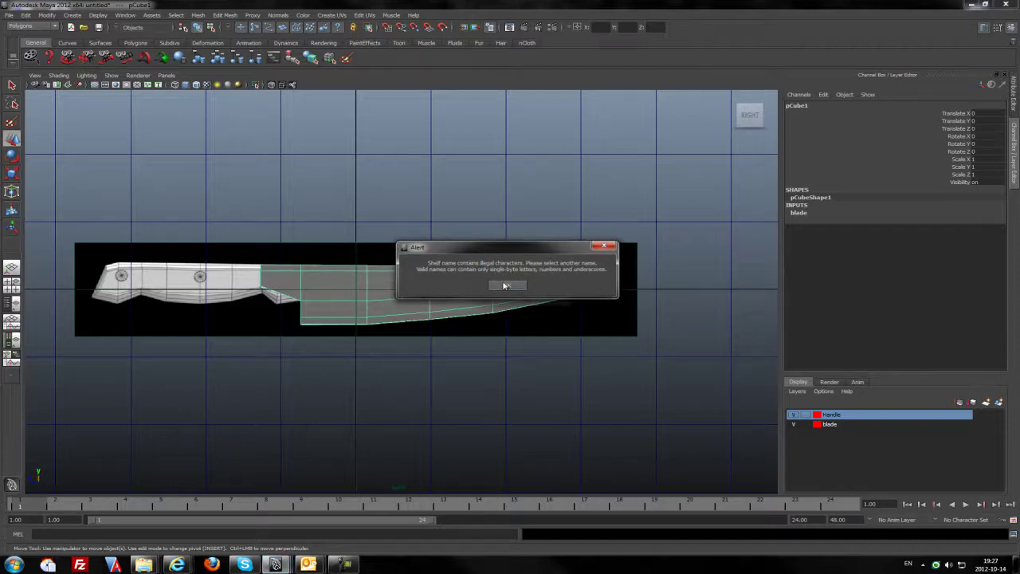
click(504, 285)
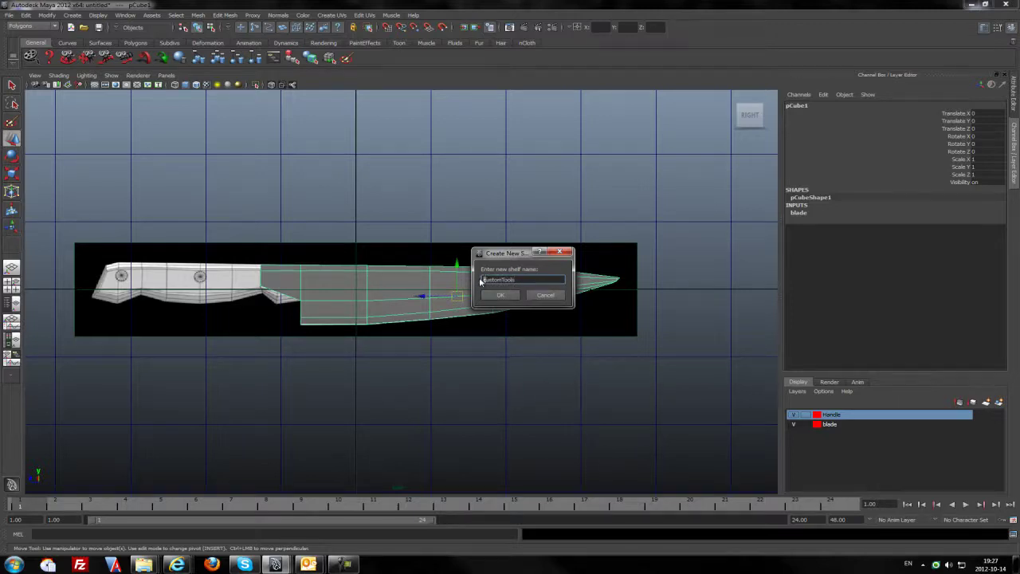
text(CustomTools)
click(496, 295)
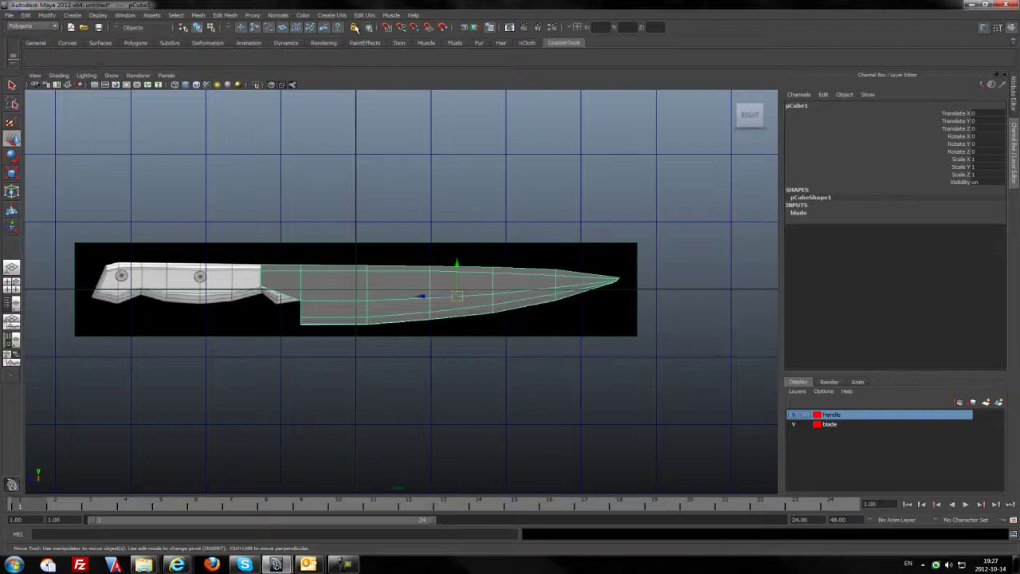
Step: Add the Freeze Transformations and Delete History commands to the CustomTools shelf
click(24, 16)
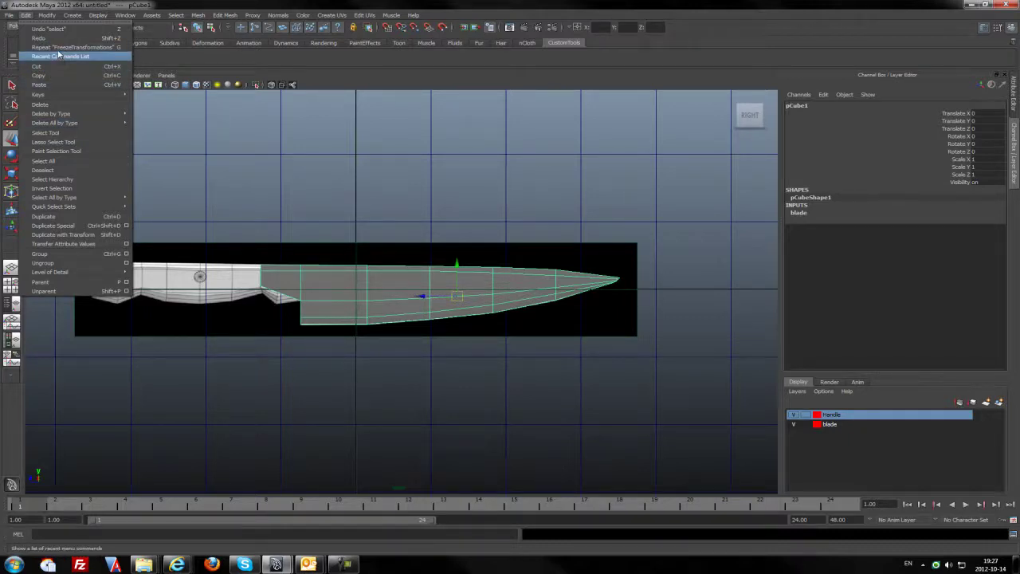
click(47, 15)
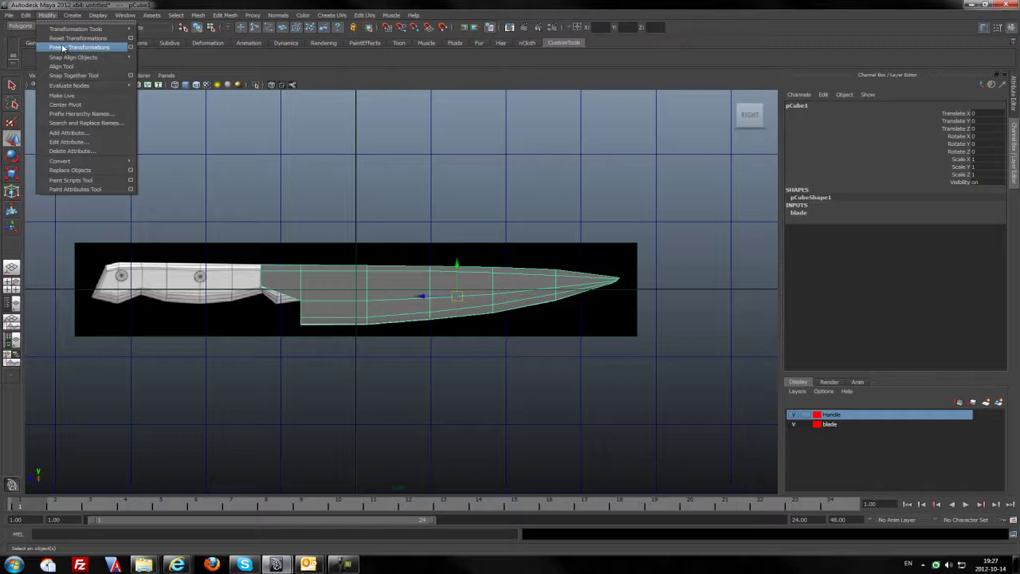
click(63, 47)
click(26, 15)
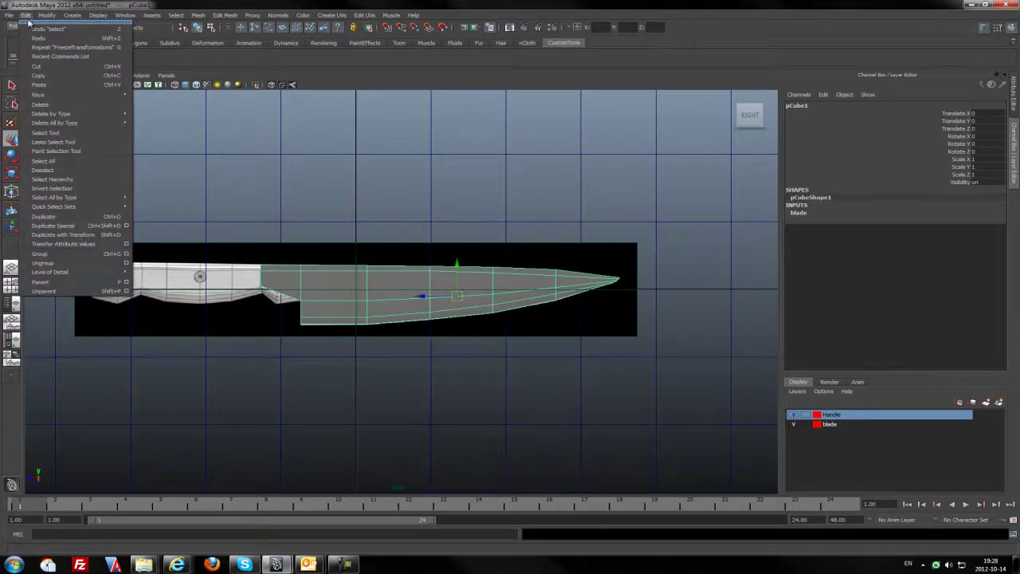
mouse_move(61, 122)
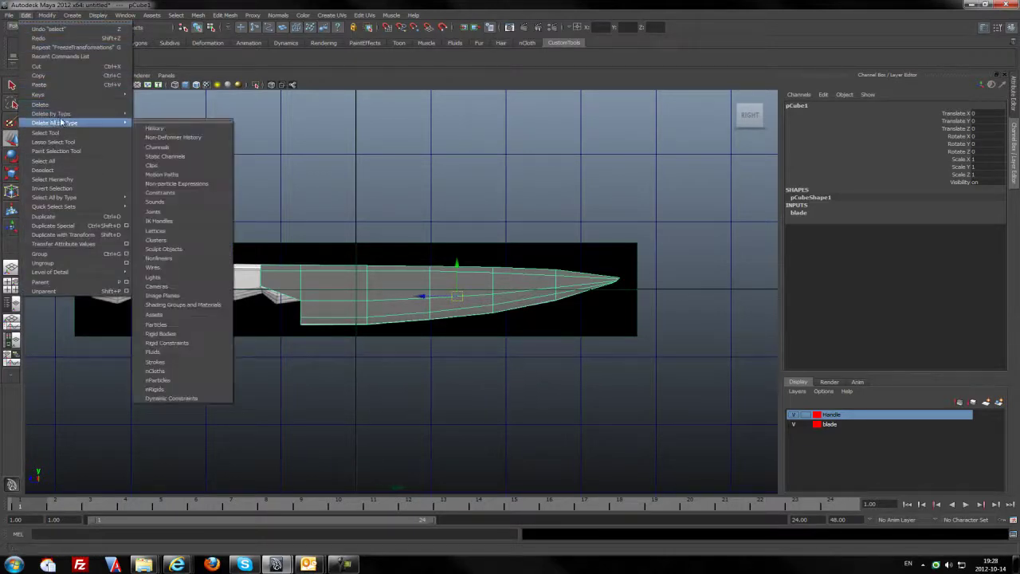
ctrl+shift+click(179, 121)
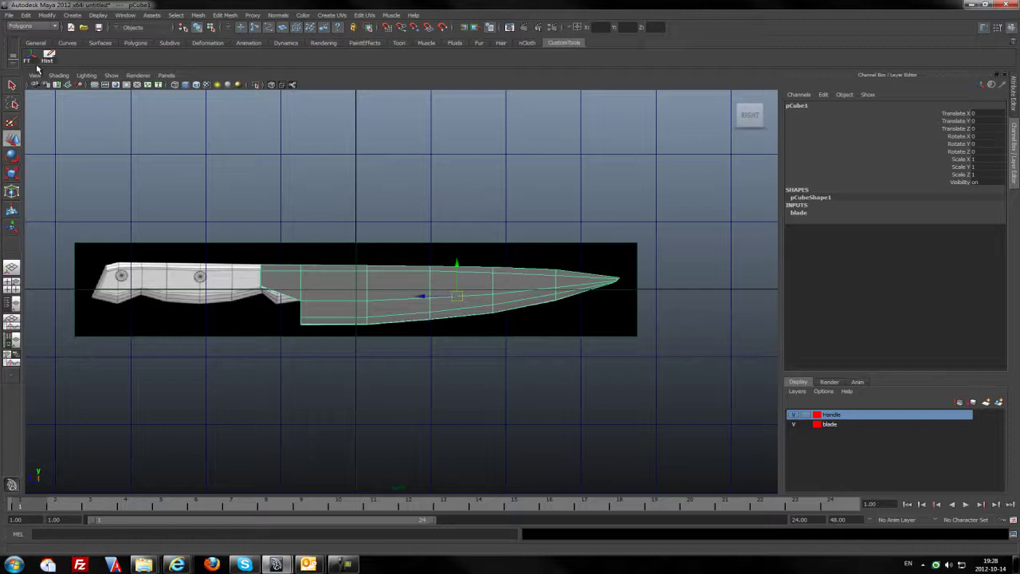
Step: Hide the blade layer and create a polygon cube as the base for the handle
click(794, 425)
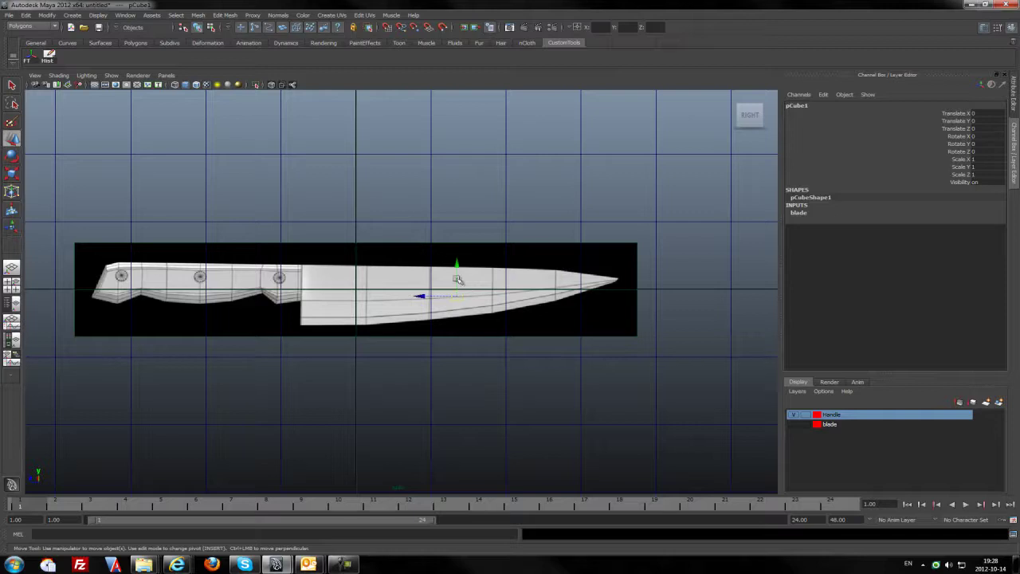
click(399, 236)
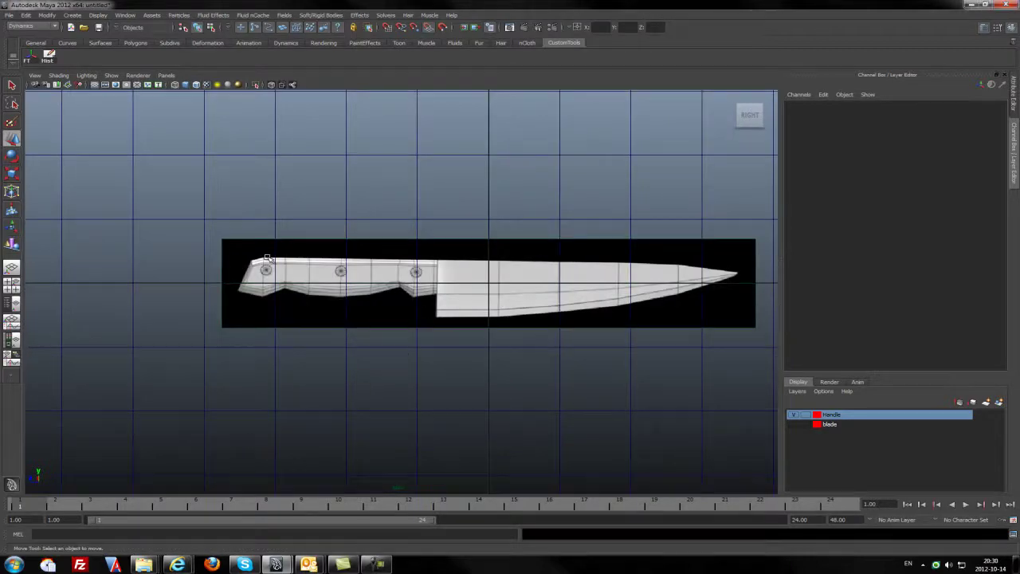
click(73, 16)
mouse_move(105, 40)
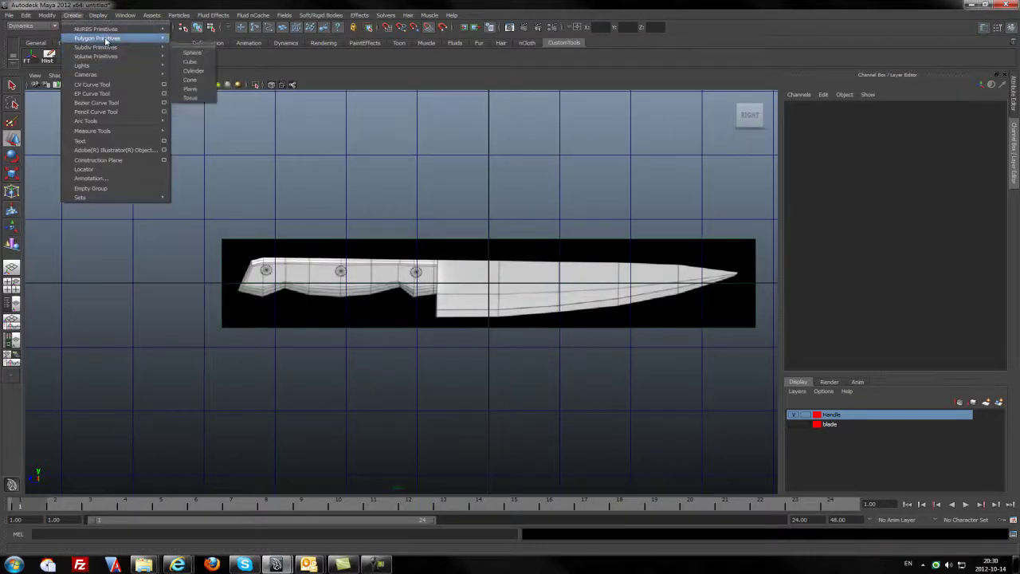
click(203, 48)
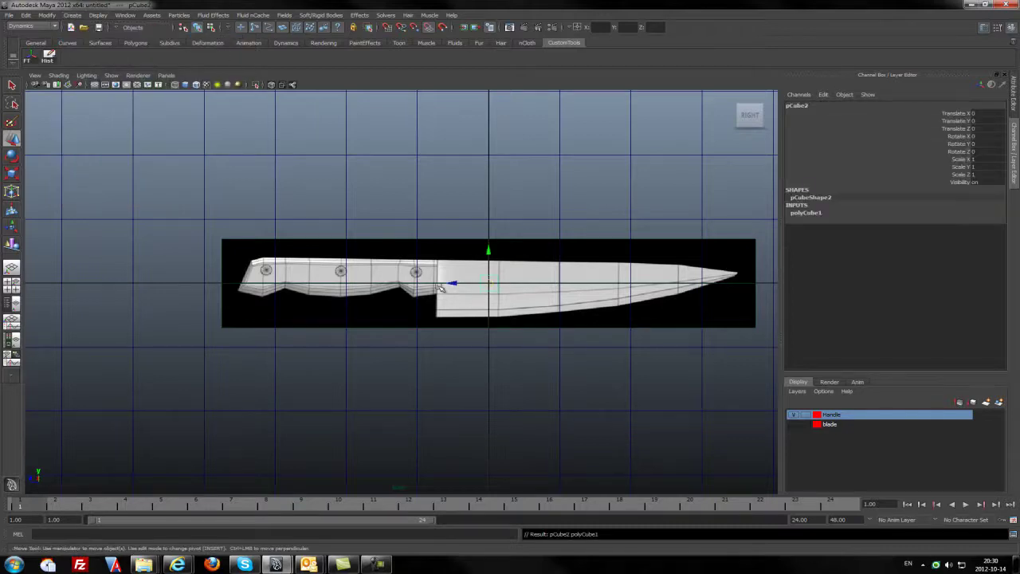
Step: Move the cube onto the handle's middle rivet and stretch it to about 10.959 in Scale Z and 2.212 in Scale Y
drag(455, 283, 344, 241)
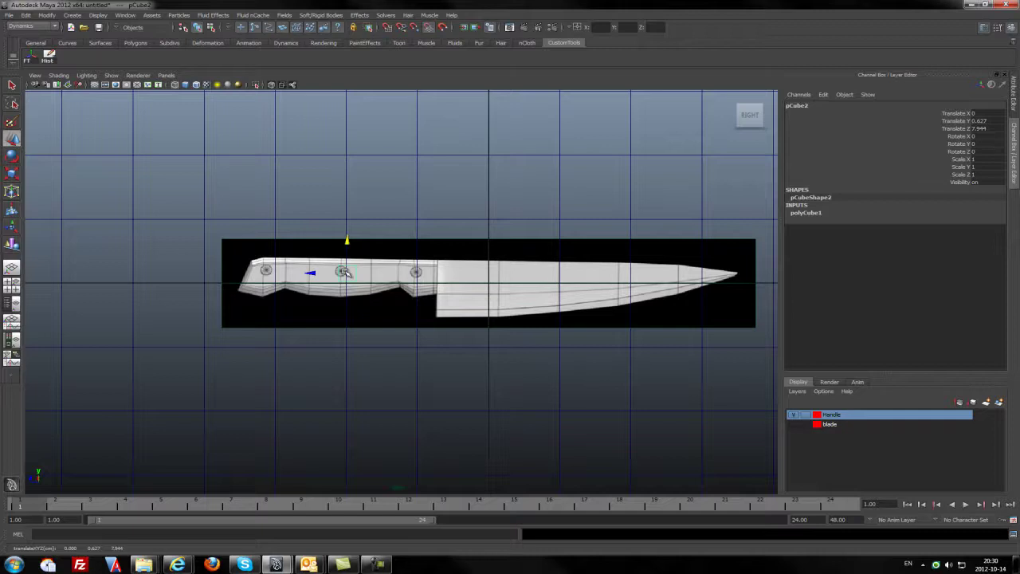
key(r)
click(206, 271)
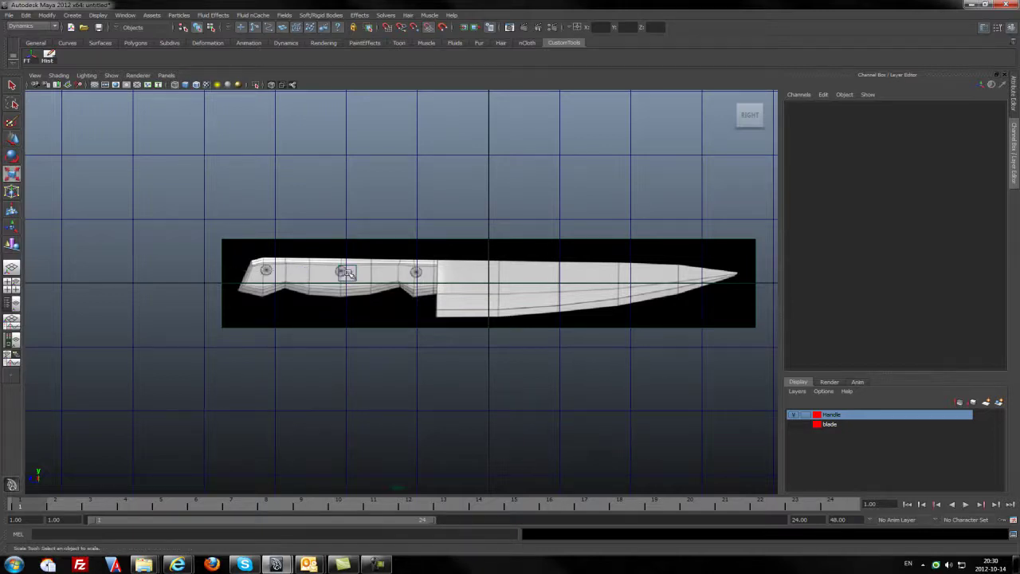
click(339, 275)
drag(299, 273, 271, 271)
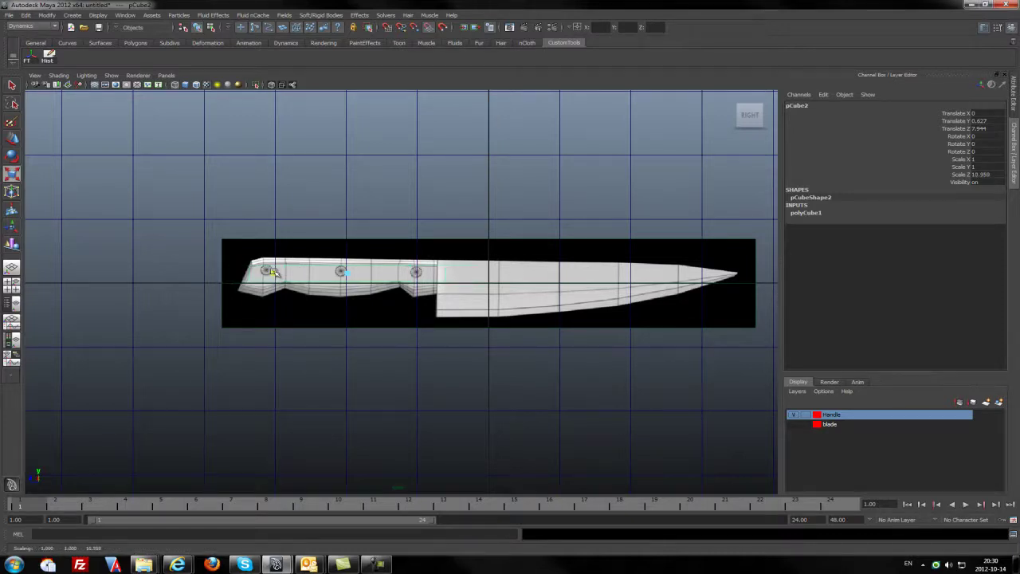
drag(348, 230, 351, 178)
Step: Fit the cube to the handle outline with Translate Y about 0.388, Translate Z about 8.542 and Scale Z about 11.429
key(w)
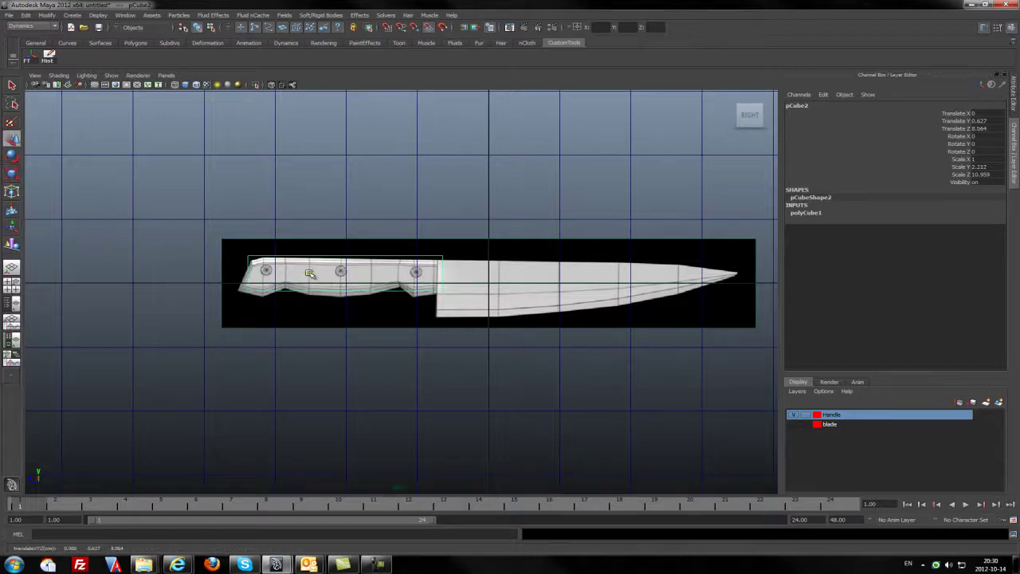
mouse_move(313, 273)
mouse_down()
mouse_move(286, 273)
mouse_move(302, 275)
mouse_up()
key(r)
key(w)
middle_drag(335, 241, 337, 244)
drag(337, 244, 338, 244)
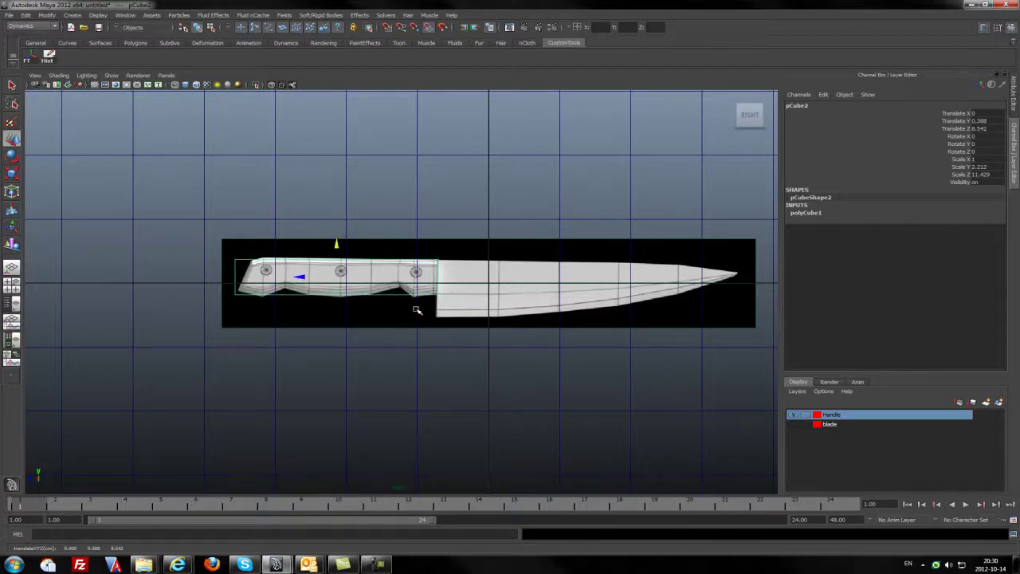
Step: Increase the handle cube's depth and width subdivisions
click(809, 213)
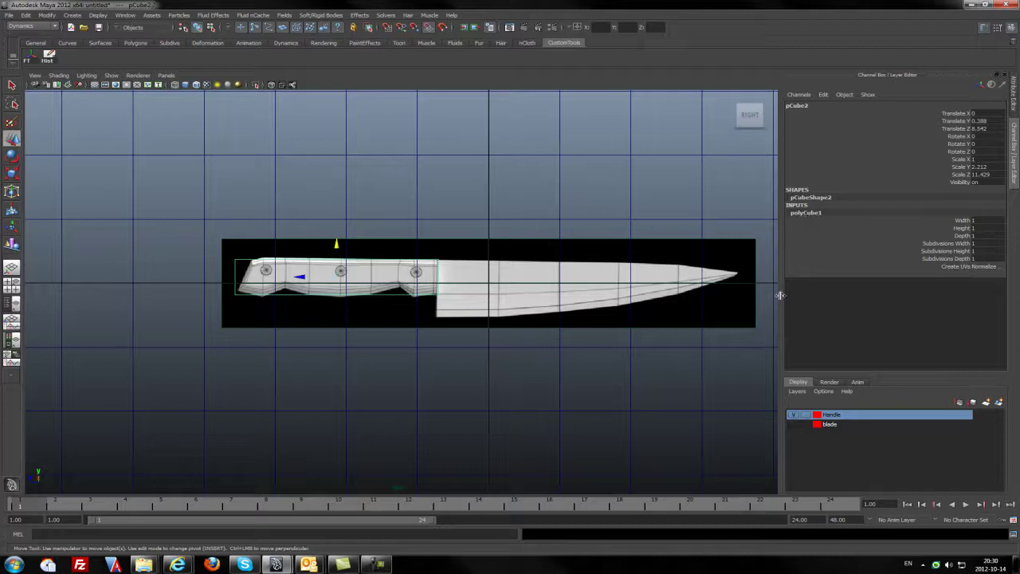
click(988, 258)
click(987, 244)
click(399, 361)
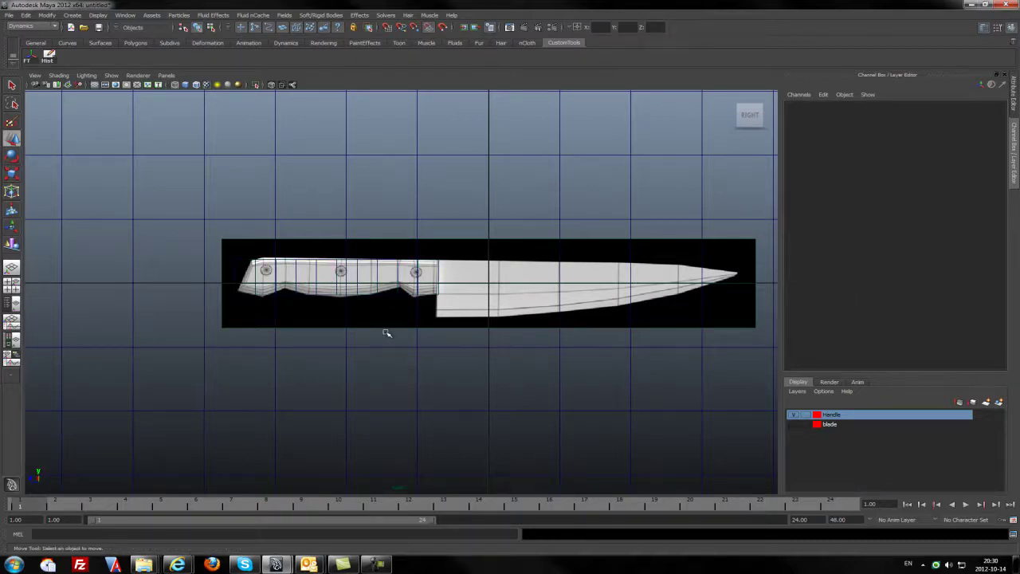
Step: Shift the handle cube and the blade together to Translate X about -0.004 in the front view
key(space)
key(space)
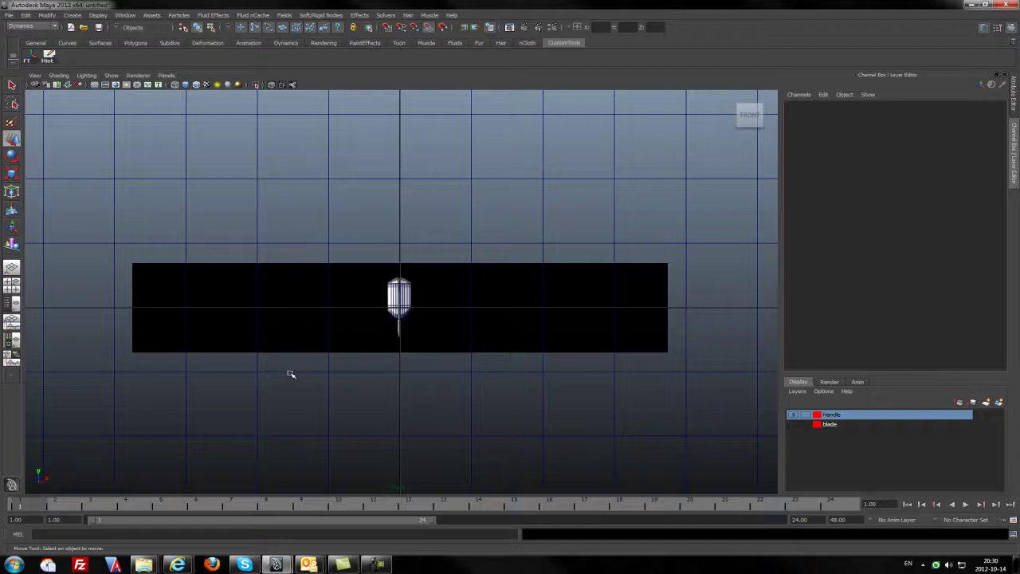
scroll(291, 375, up, 3)
right_drag(391, 306, 388, 330)
scroll(386, 328, up, 3)
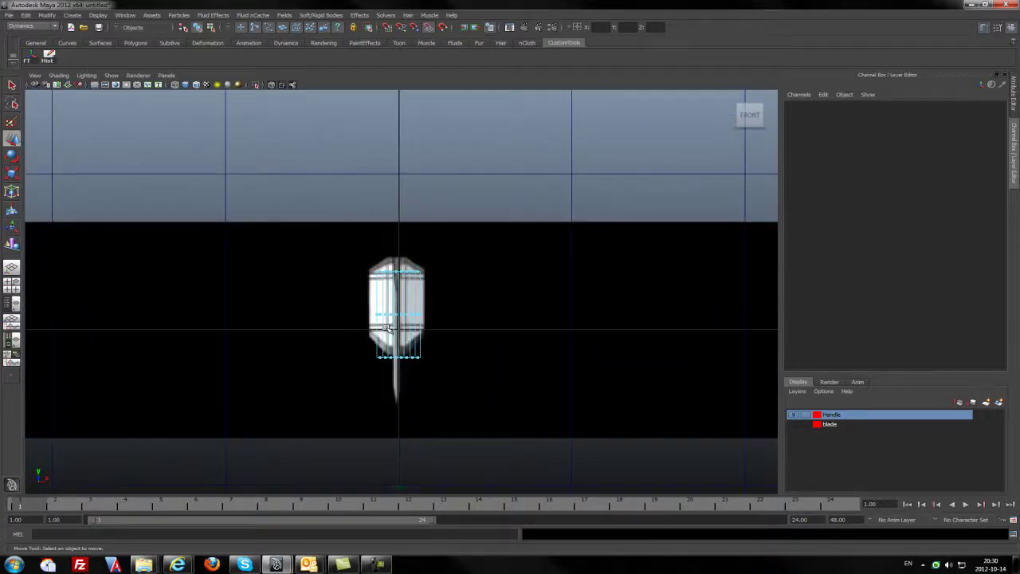
scroll(389, 327, up, 5)
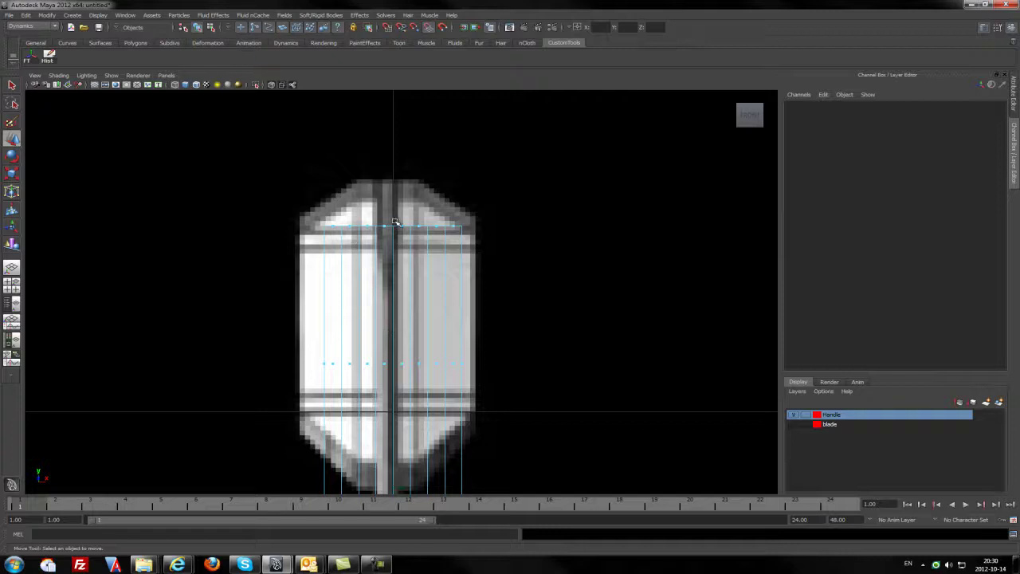
mouse_move(397, 304)
right_down()
mouse_move(396, 295)
mouse_move(403, 312)
right_up()
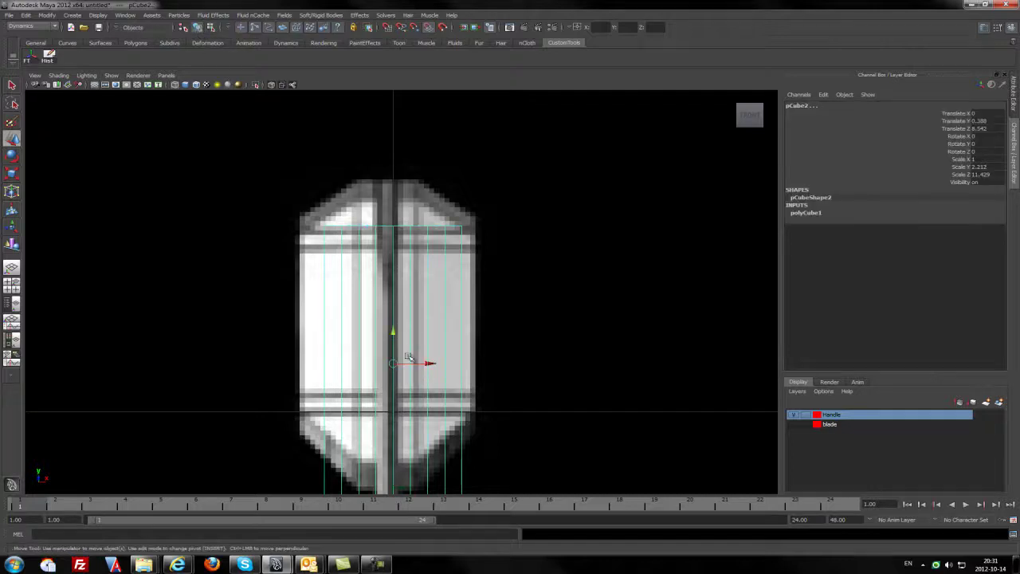
drag(396, 364, 428, 363)
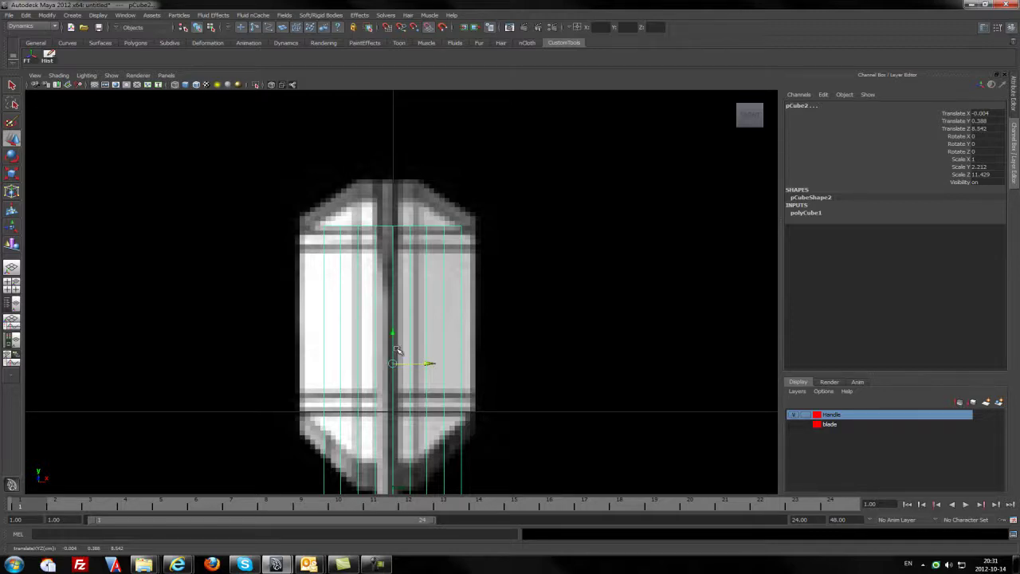
scroll(397, 351, down, 8)
scroll(398, 343, up, 3)
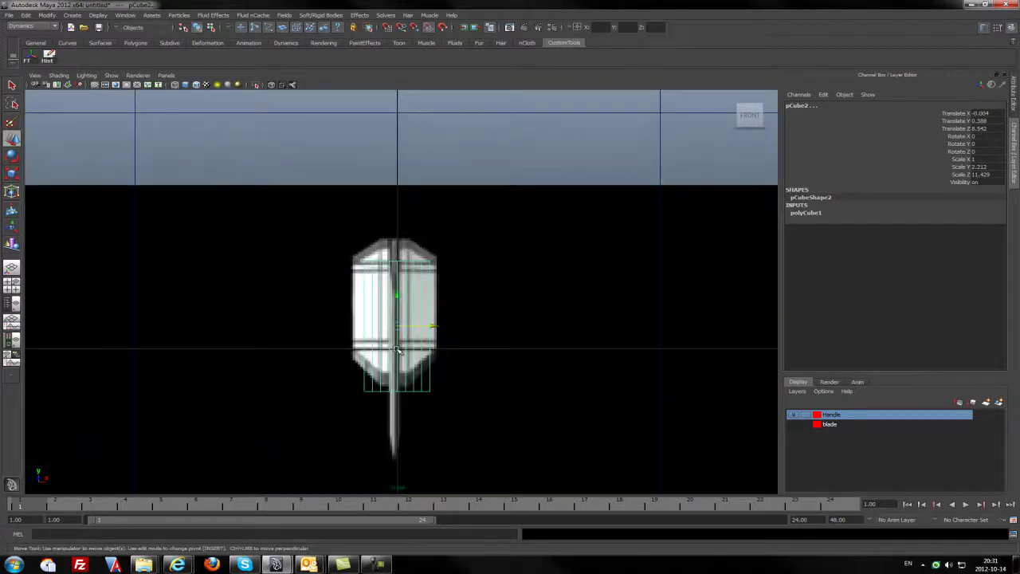
scroll(397, 351, up, 2)
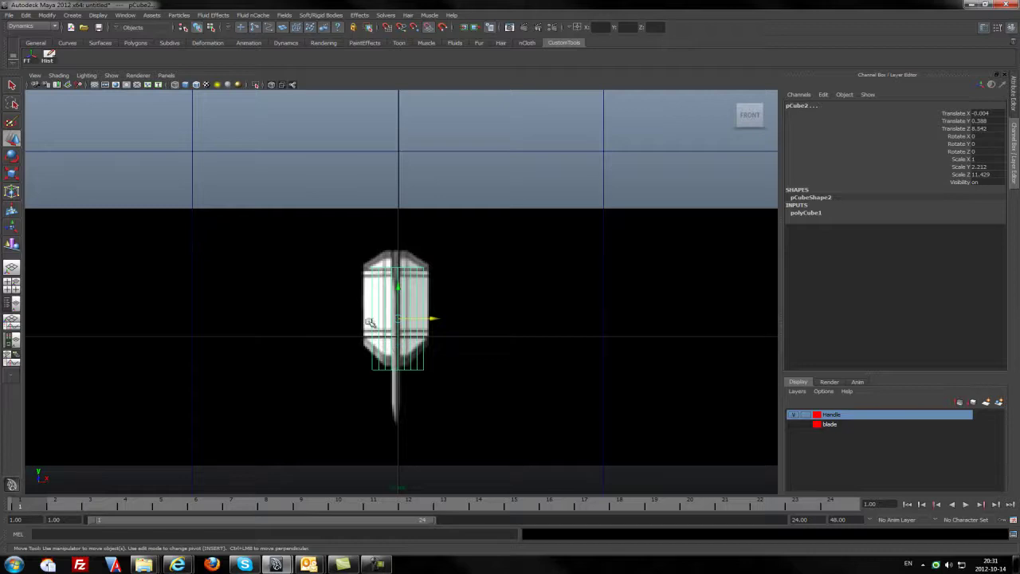
Step: Delete the handle cube's faces on the negative X side of the centre line in the front view
right_click(373, 322)
click(369, 341)
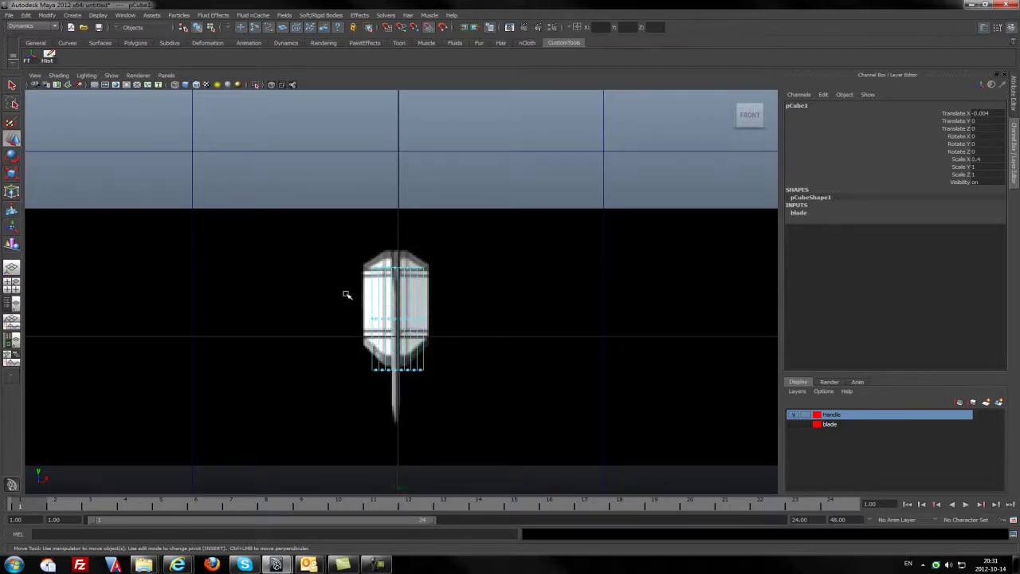
scroll(342, 263, up, 1)
drag(337, 233, 398, 435)
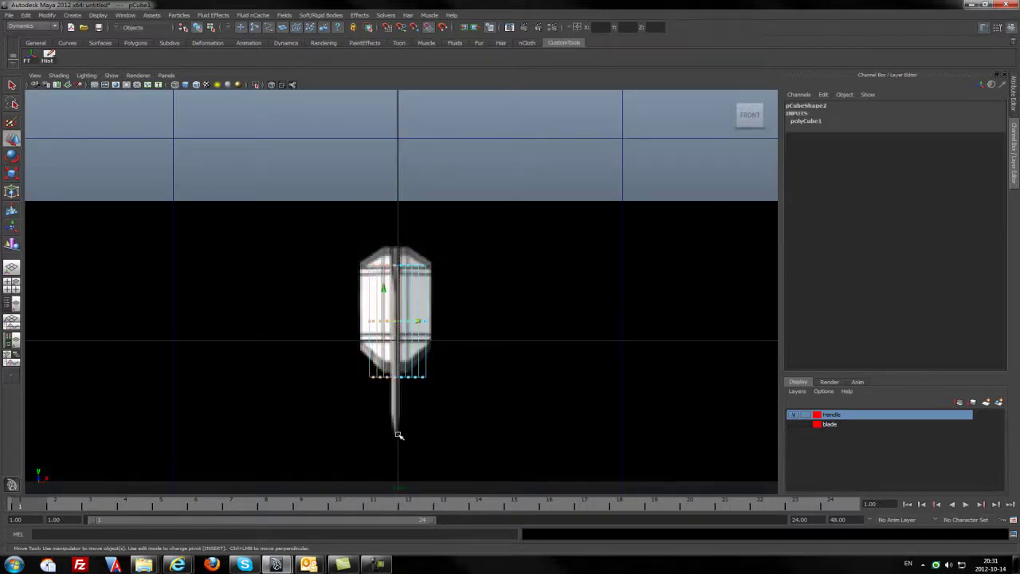
click(587, 412)
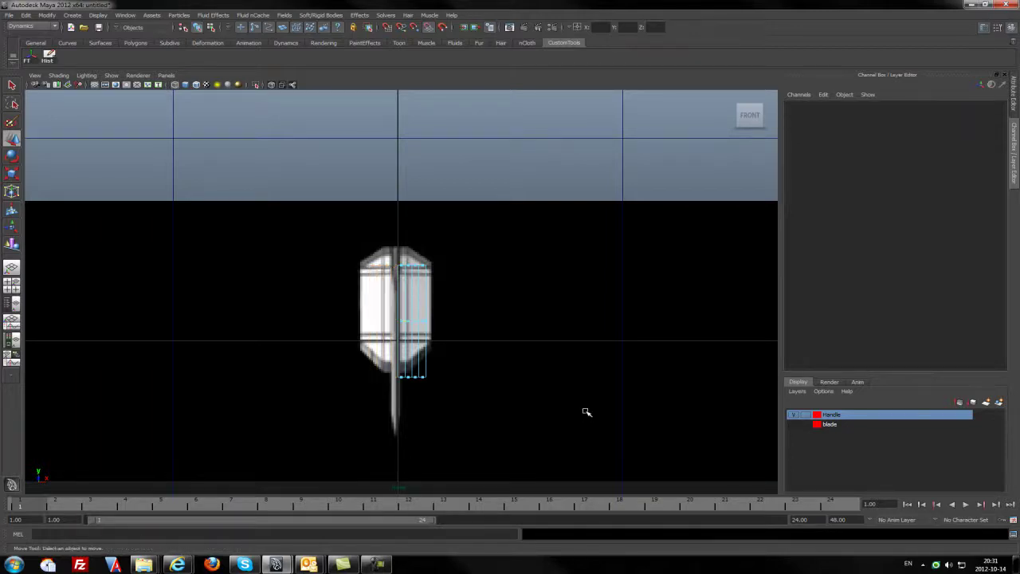
Step: Examine the remaining half of the handle mesh against the reference image in the perspective and side views
key(space)
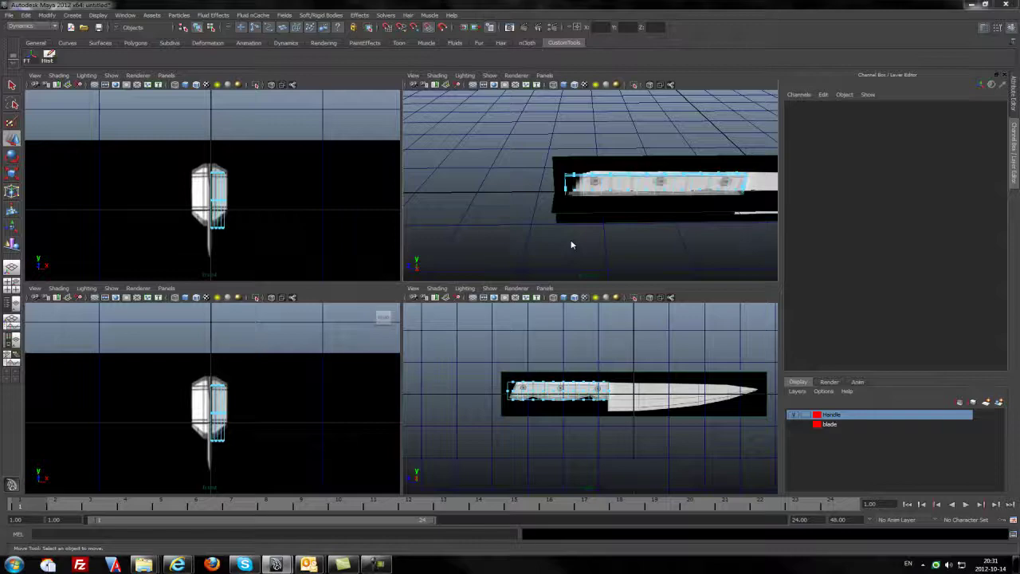
key(space)
alt+drag(569, 242, 414, 290)
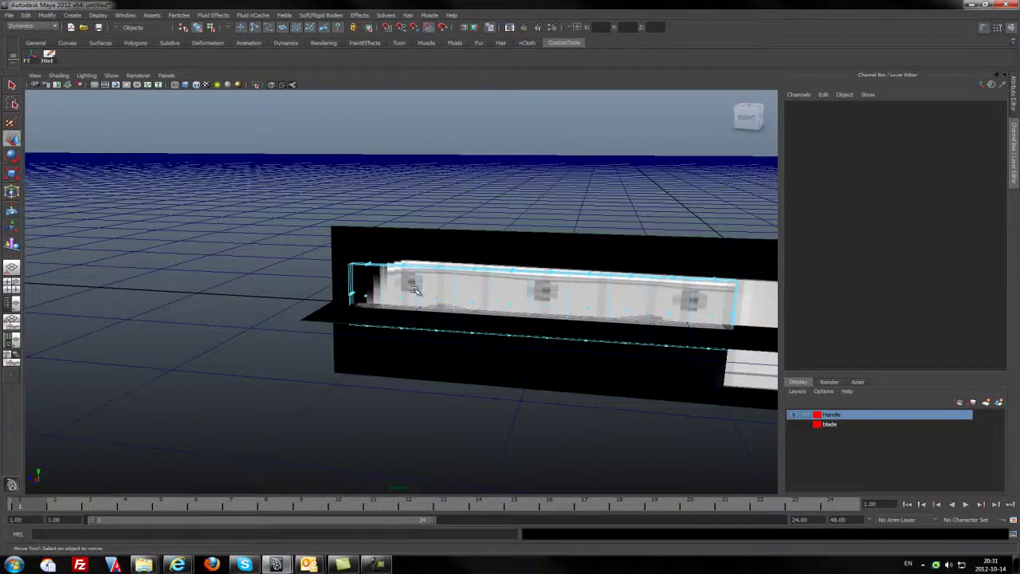
key(space)
key(space)
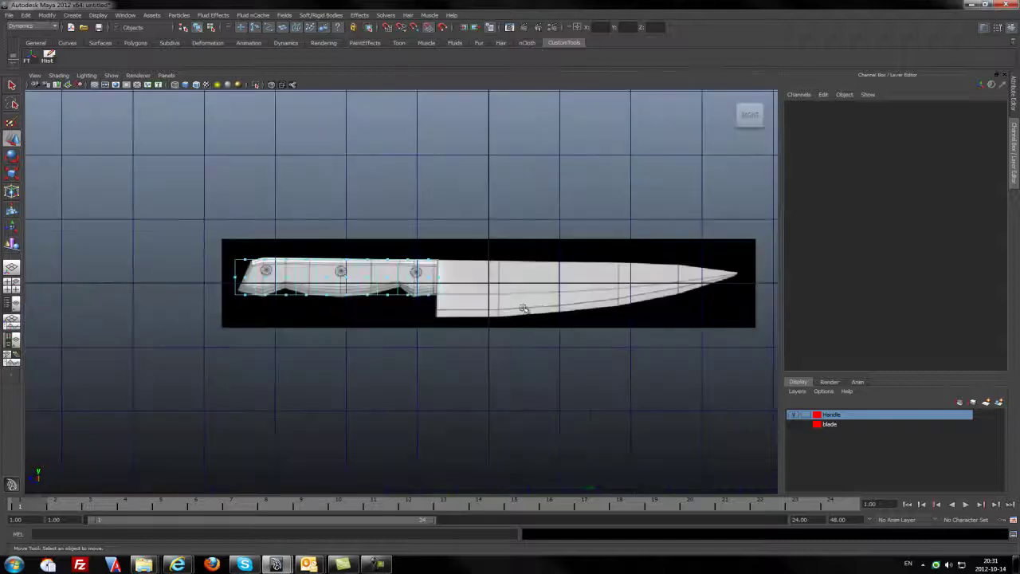
alt+middle_drag(462, 301, 382, 337)
scroll(383, 339, up, 3)
alt+middle_drag(220, 392, 441, 353)
scroll(438, 347, up, 3)
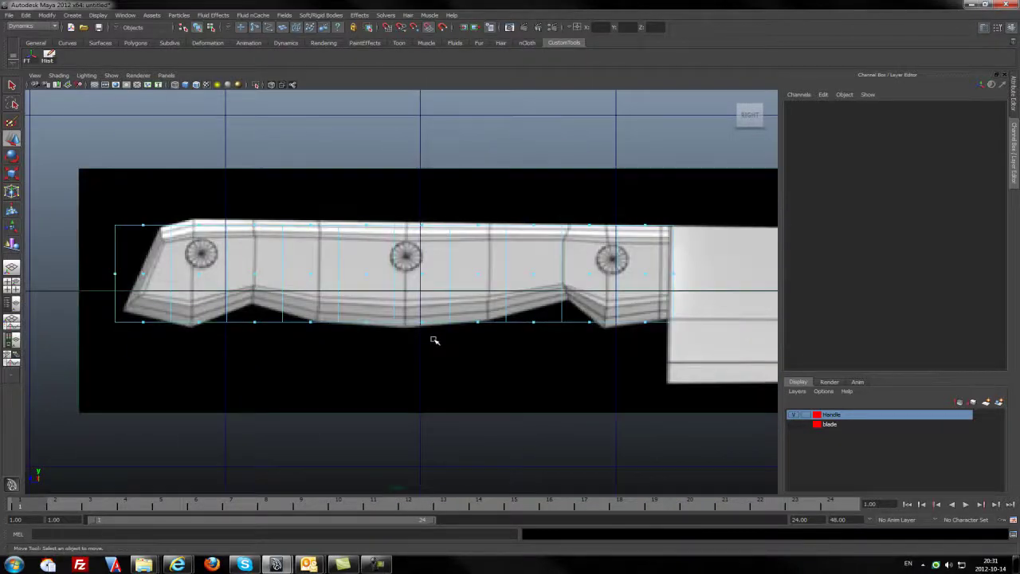
Step: Select the outer side's perimeter edges on the handle half in the perspective view
click(408, 294)
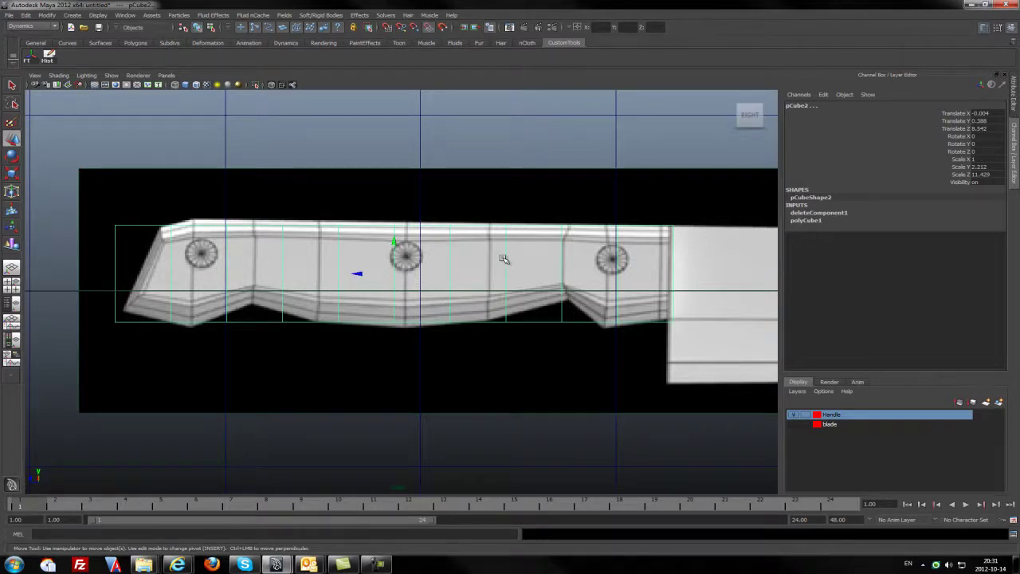
key(space)
key(space)
alt+drag(513, 220, 342, 319)
right_drag(367, 292, 366, 269)
key(q)
click(369, 292)
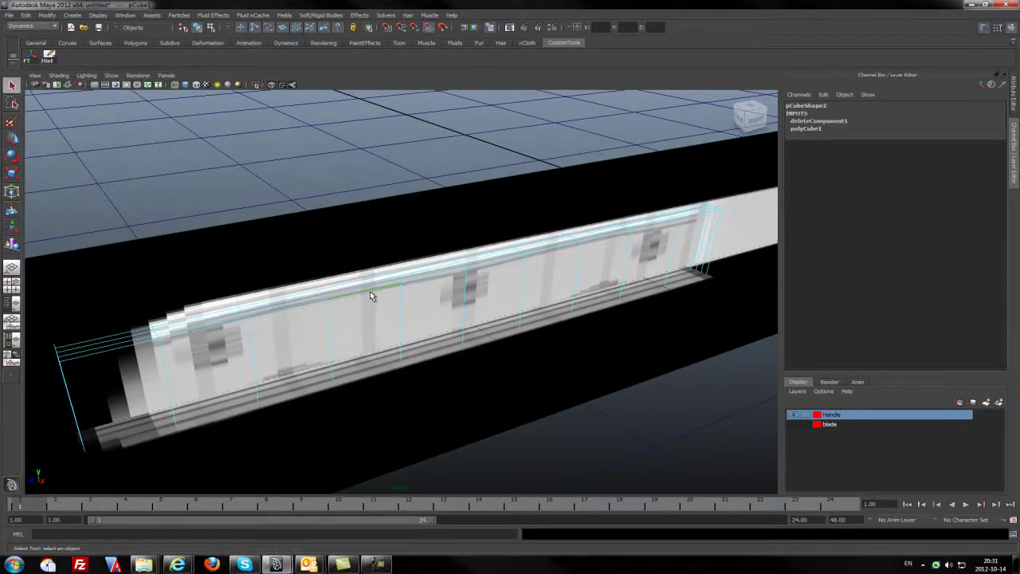
alt+drag(319, 324, 284, 296)
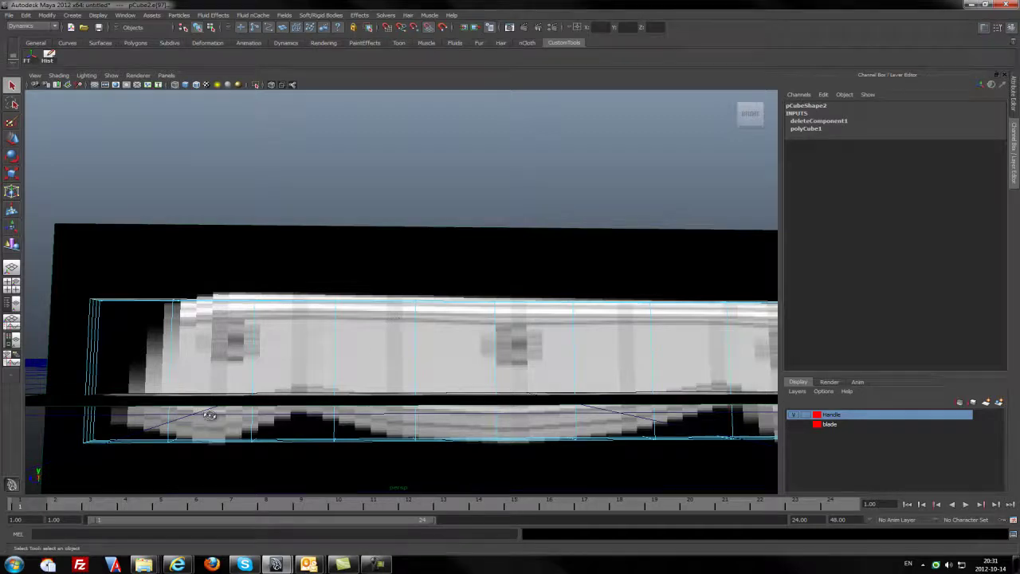
mouse_move(211, 417)
alt+mouse_down()
mouse_move(180, 423)
mouse_move(236, 401)
mouse_move(208, 399)
alt+mouse_up()
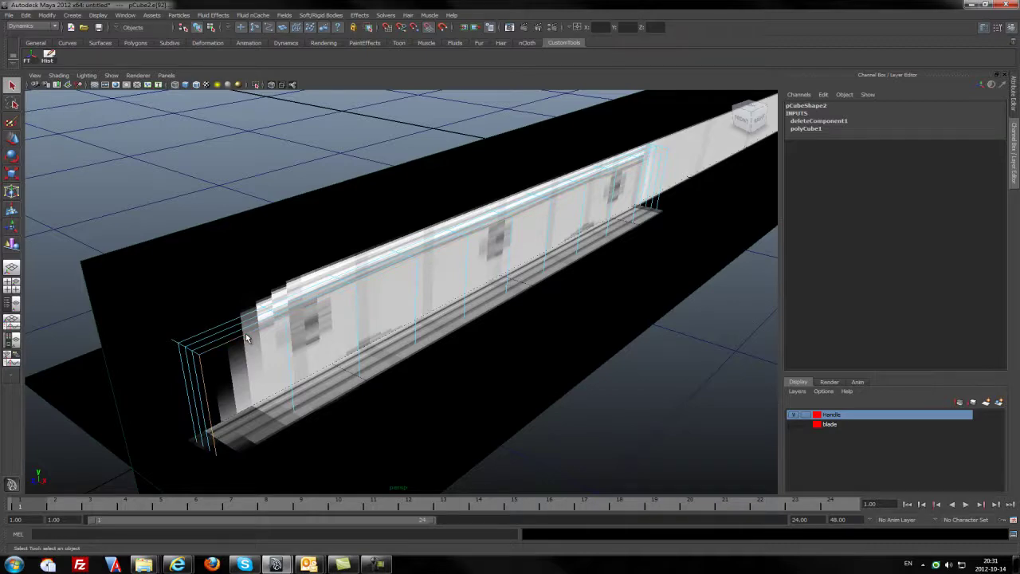
alt+drag(246, 339, 183, 354)
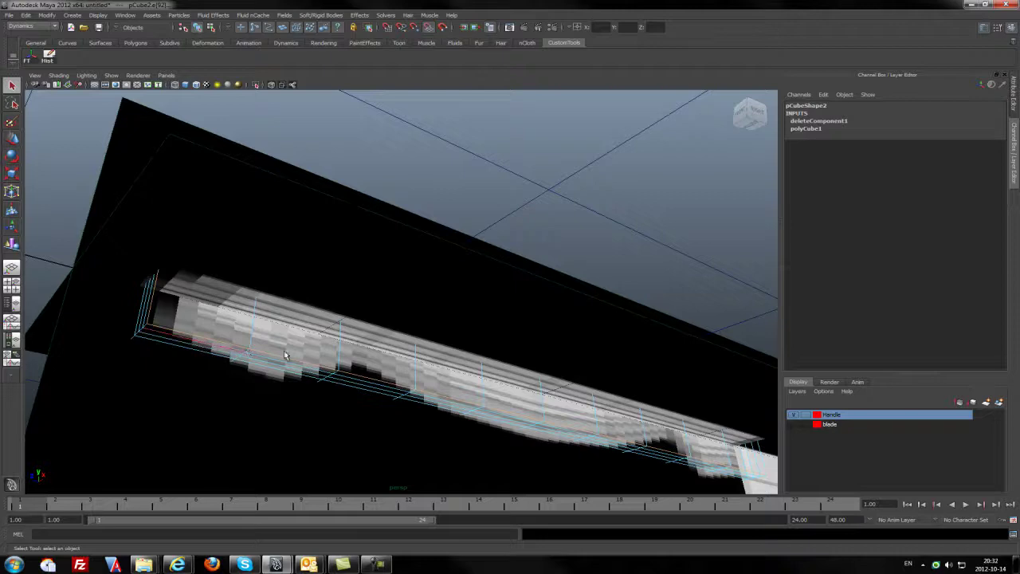
alt+drag(390, 354, 297, 312)
Step: Try to scale the handle's selected outer edges inward along Z and Y in the side view, and undo the scaling
key(space)
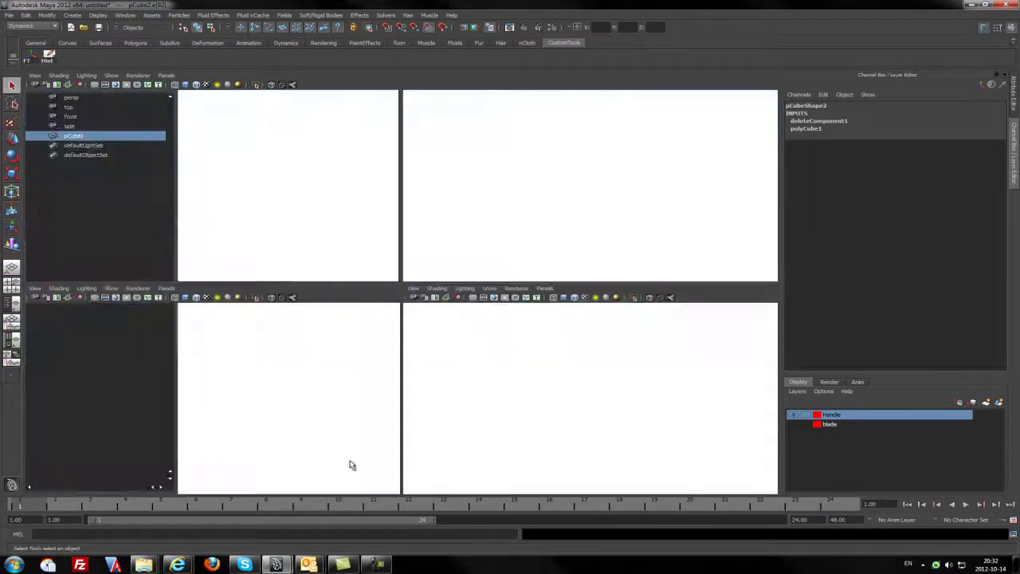
key(space)
key(space)
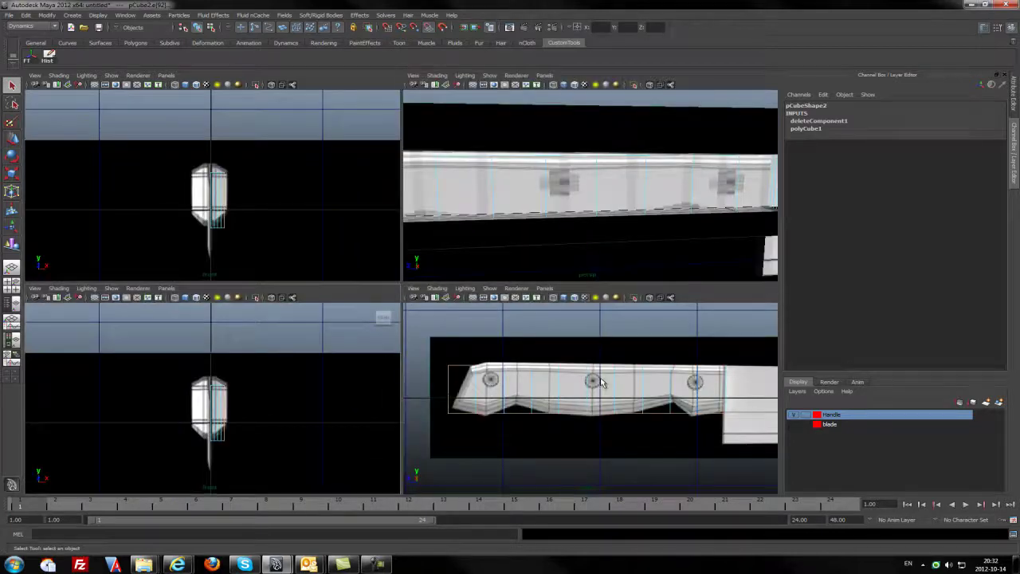
key(space)
key(r)
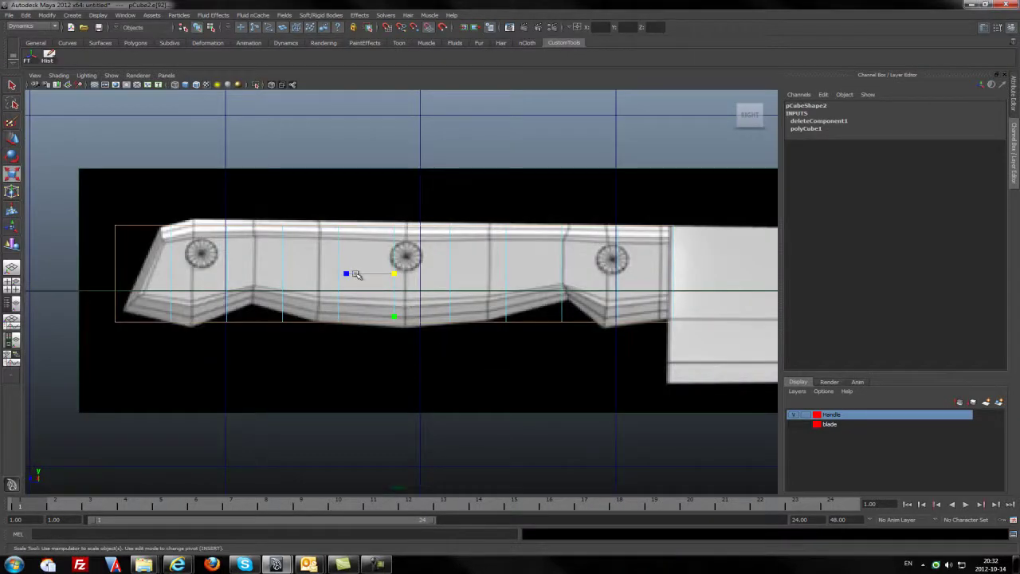
drag(347, 275, 349, 275)
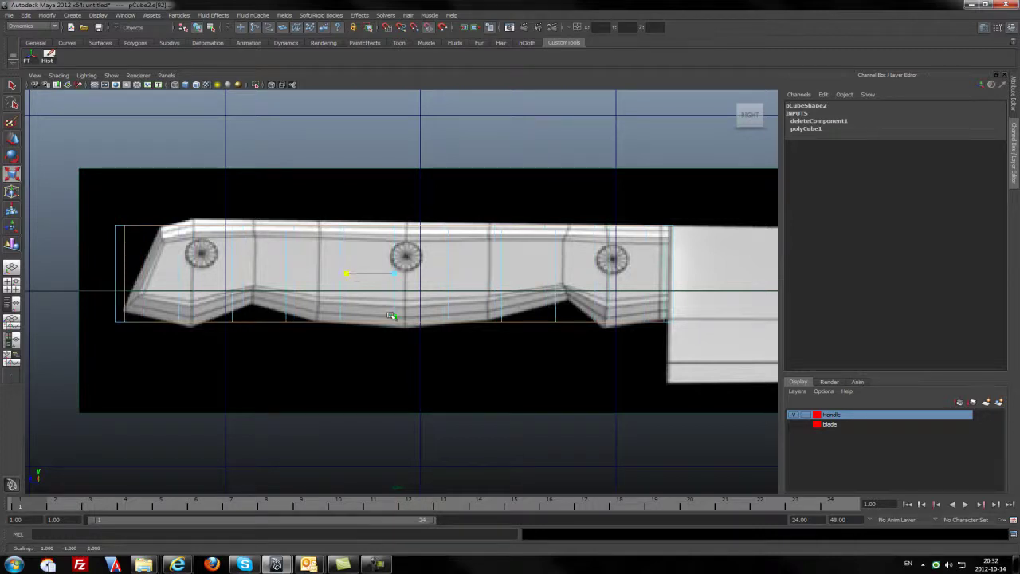
drag(394, 318, 389, 318)
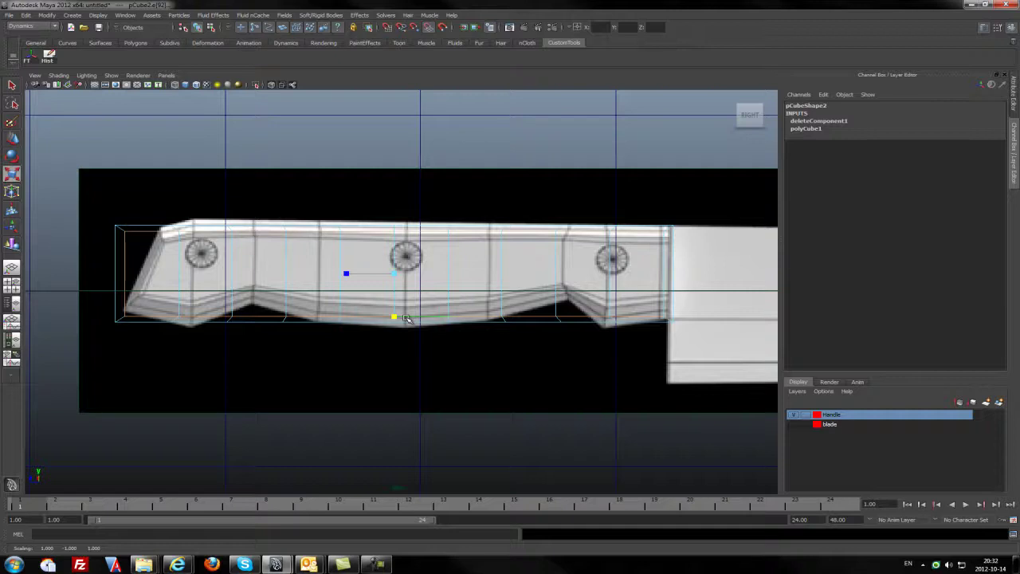
key(ctrl+z)
Step: Move the handle's lower vertices near the blade onto the reference outline, following the notch and the start of the grip curve
right_click(405, 321)
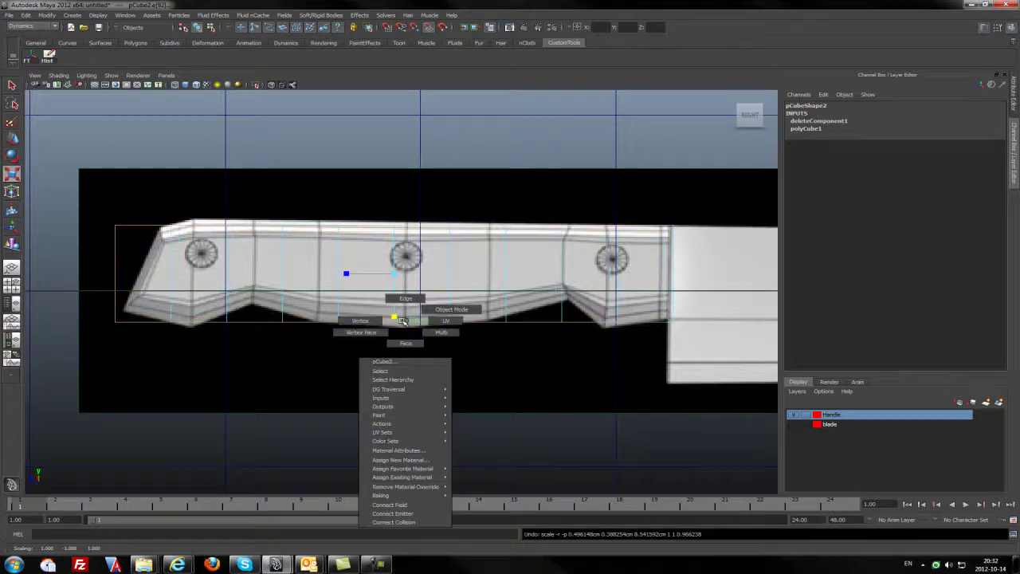
scroll(515, 242, up, 1)
alt+middle_drag(515, 243, 424, 284)
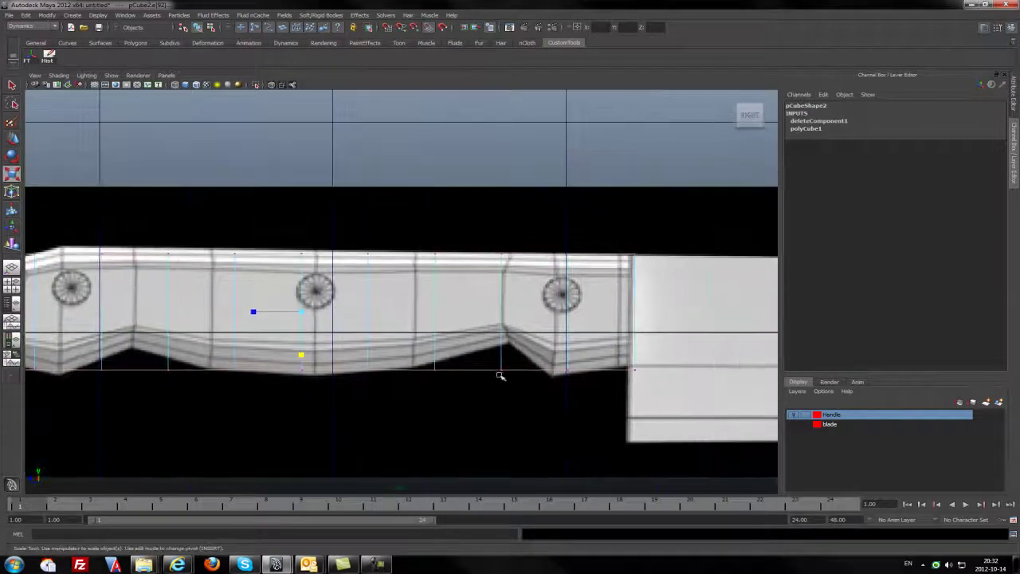
drag(619, 395, 656, 366)
drag(588, 387, 507, 341)
key(w)
drag(448, 389, 414, 369)
Step: Align the upper vertices ahead of the middle rivet and the vertices above and below that rivet with the reference image
drag(453, 273, 392, 227)
drag(435, 254, 416, 253)
drag(355, 239, 370, 272)
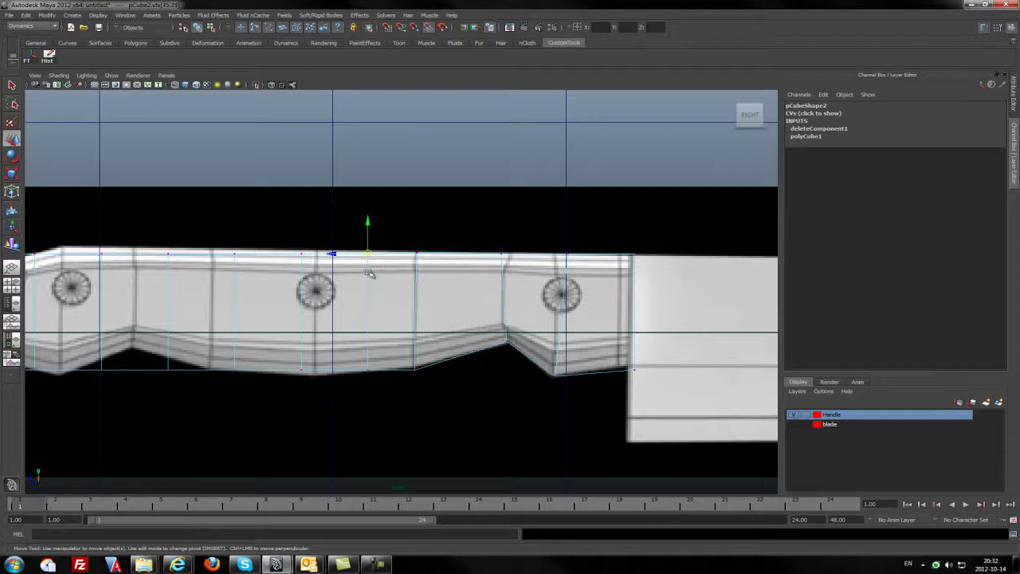
click(301, 253)
drag(301, 253, 316, 252)
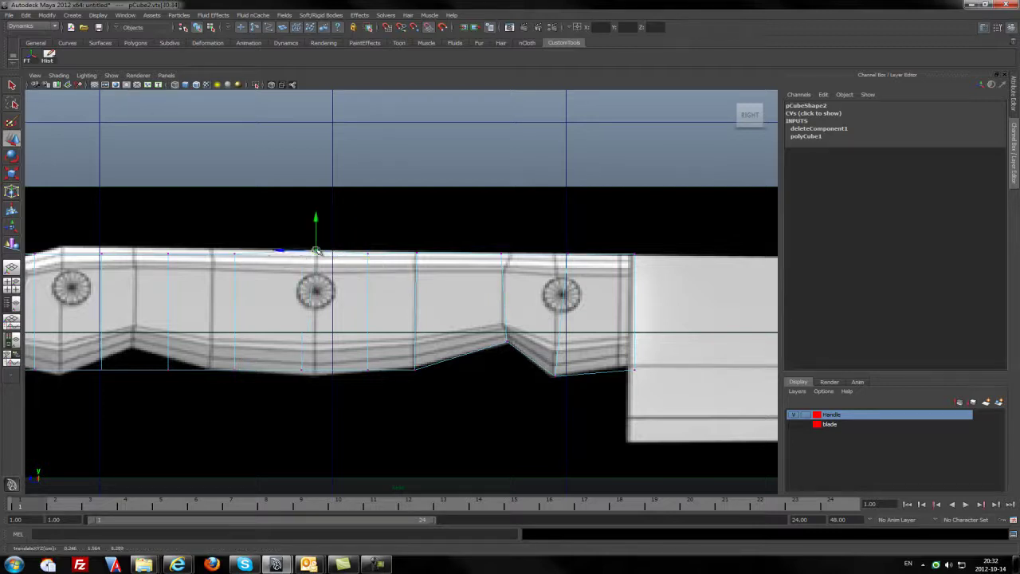
click(301, 369)
drag(302, 370, 311, 376)
Step: Fit the vertex columns between the middle and rear rivets to the reference, adjusting the grip curve and raising the top edge
alt+middle_drag(314, 376, 525, 366)
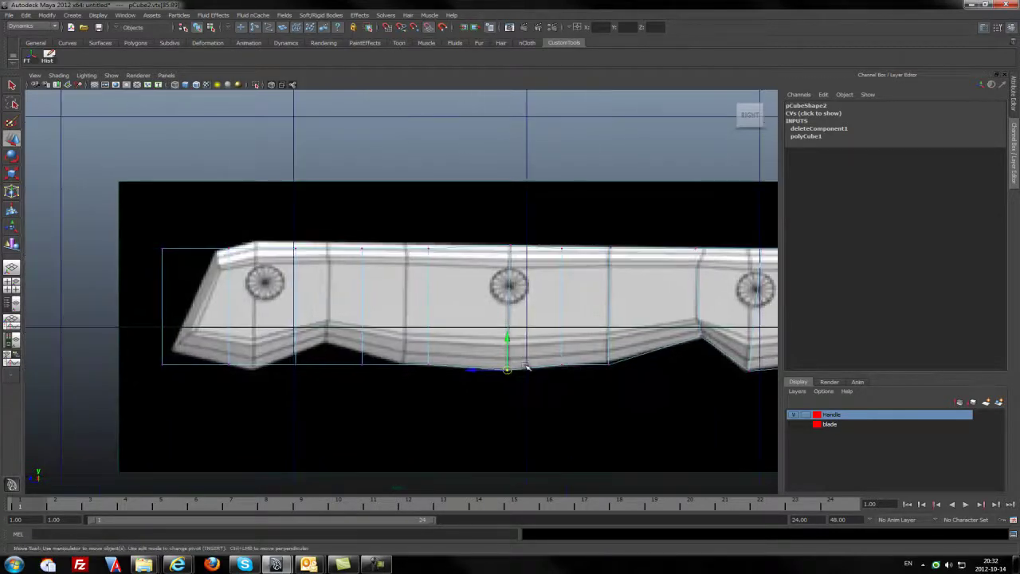
drag(449, 382, 418, 348)
drag(463, 394, 415, 240)
drag(392, 305, 384, 304)
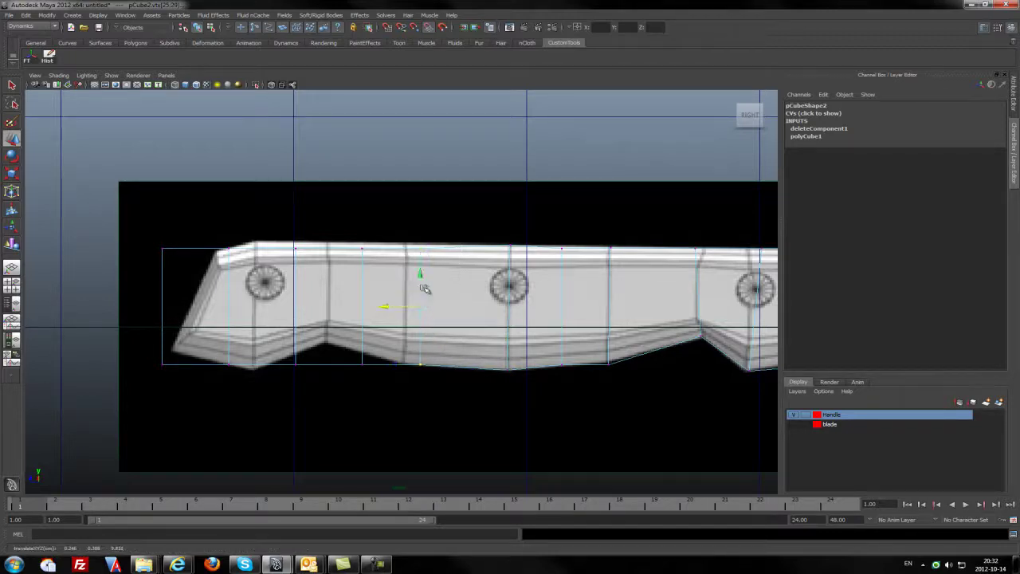
drag(420, 271, 420, 264)
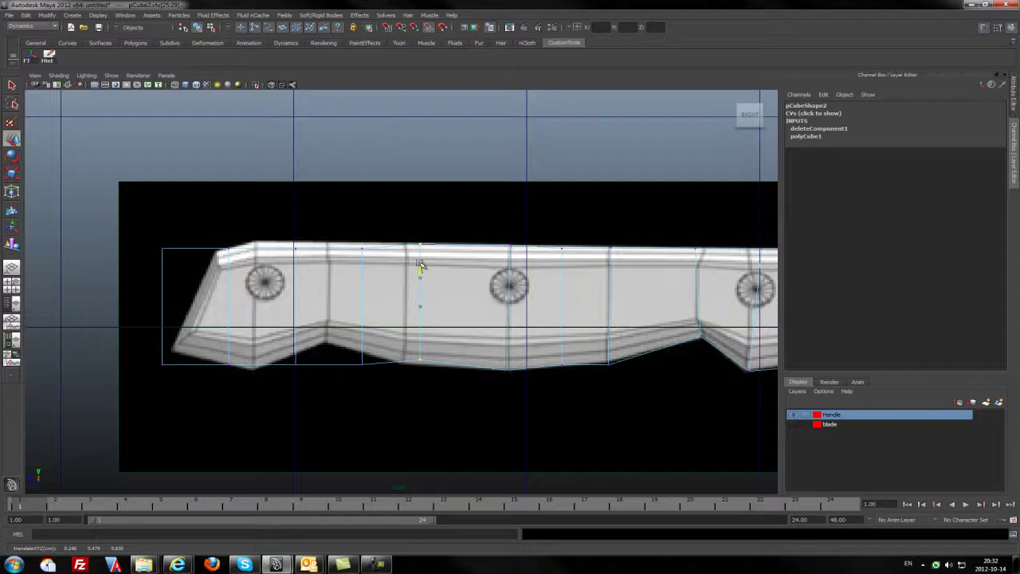
drag(444, 389, 360, 323)
click(362, 364)
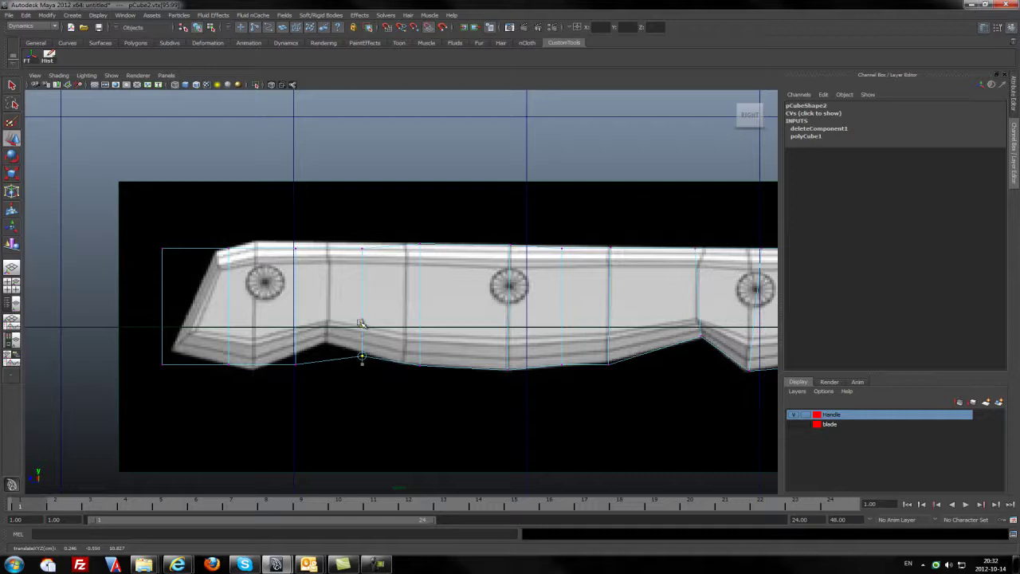
click(366, 247)
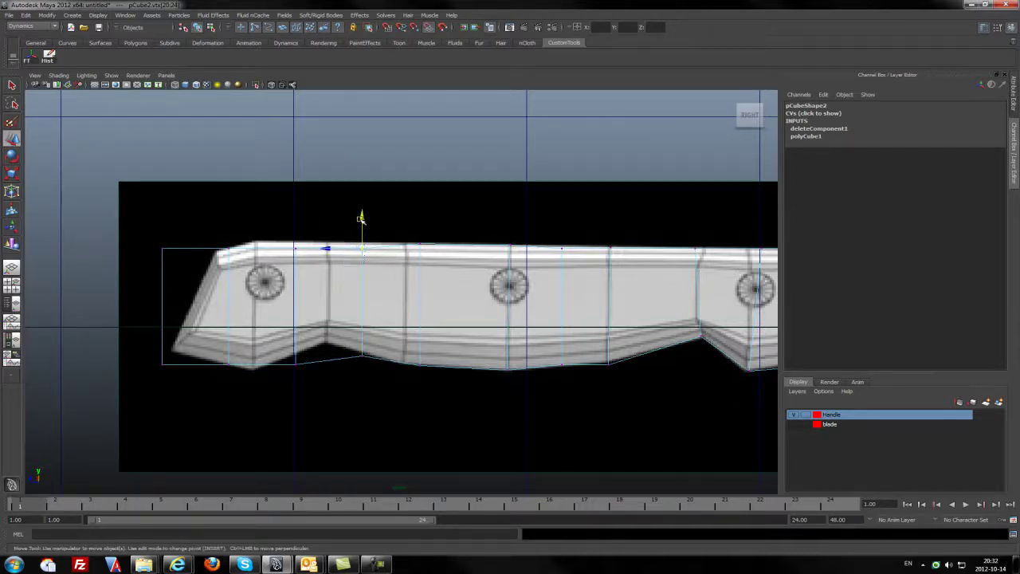
click(295, 248)
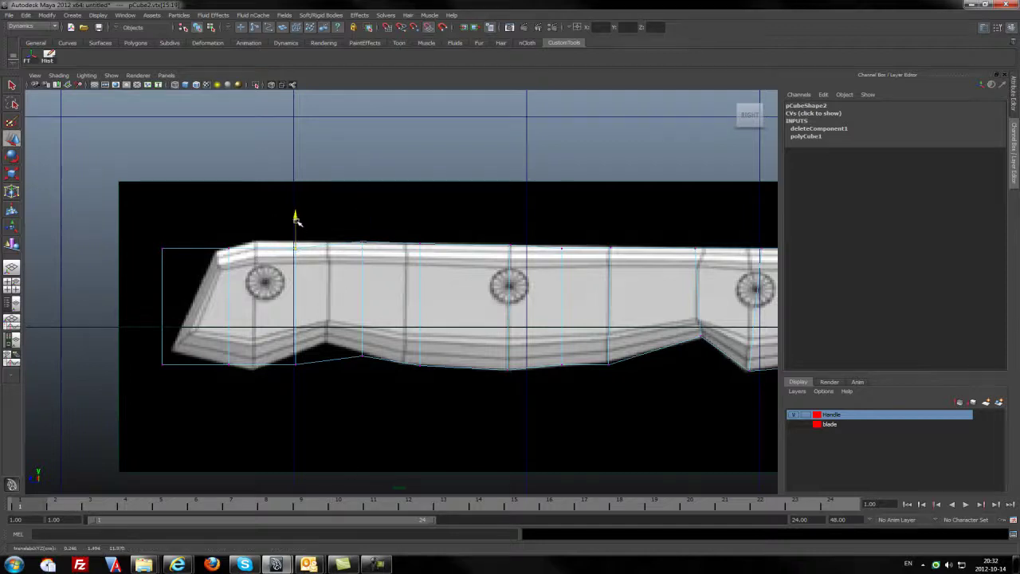
drag(296, 219, 296, 210)
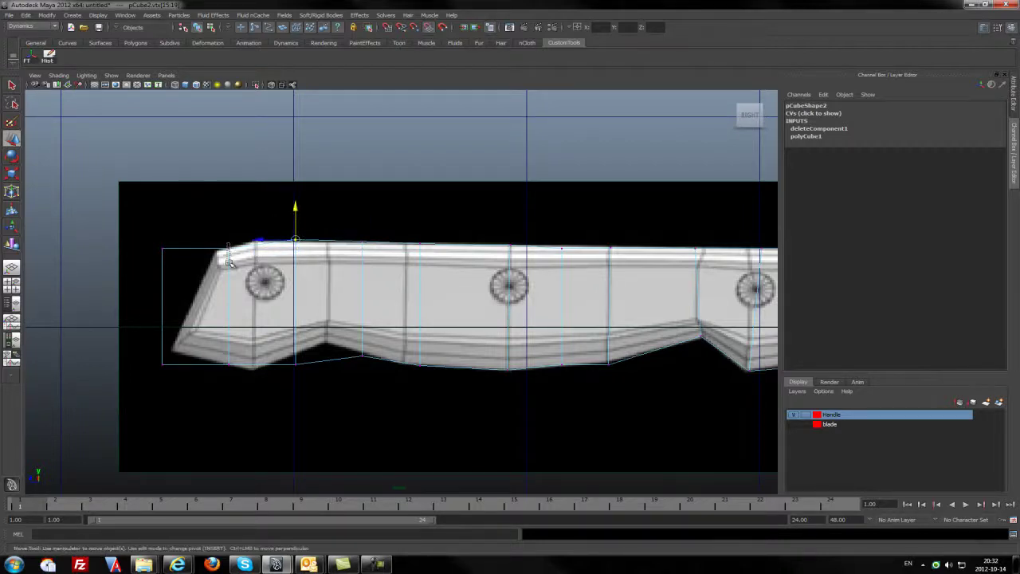
Step: Shape the butt end and rear notch by moving their upper and lower vertices onto the reference outline
drag(229, 262, 246, 238)
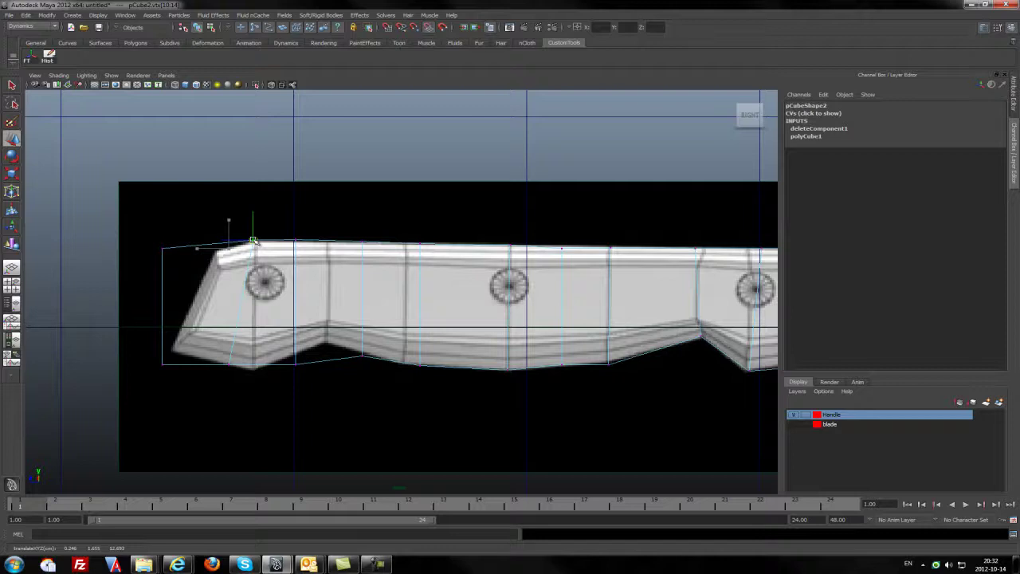
click(159, 247)
drag(159, 246, 215, 252)
drag(155, 347, 326, 342)
drag(284, 212, 378, 263)
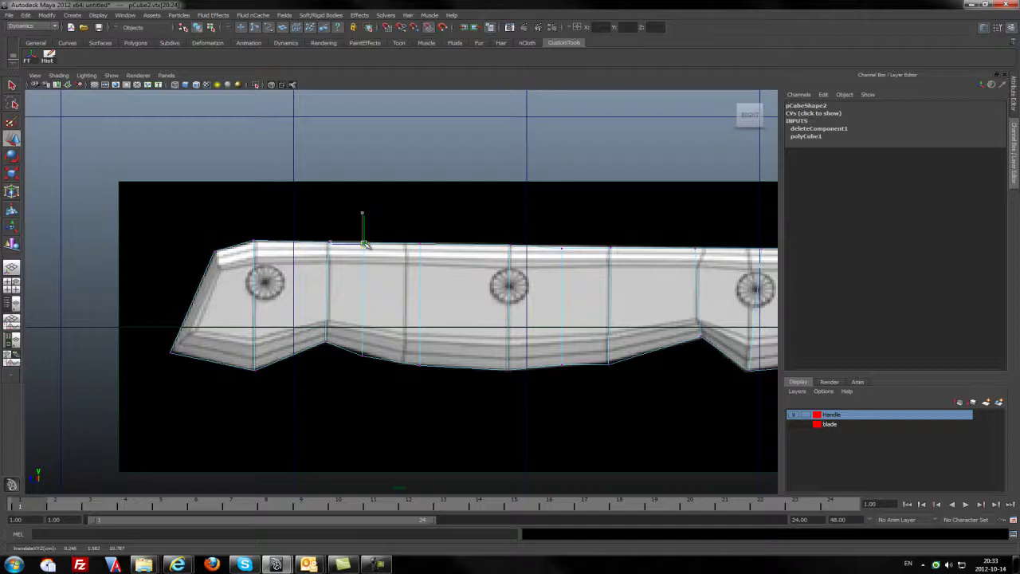
Step: Adjust the handle's top-edge vertices from the middle rivet to the blade joint to follow the reference outline
alt+middle_drag(530, 289, 275, 285)
drag(379, 254, 414, 259)
drag(389, 213, 483, 253)
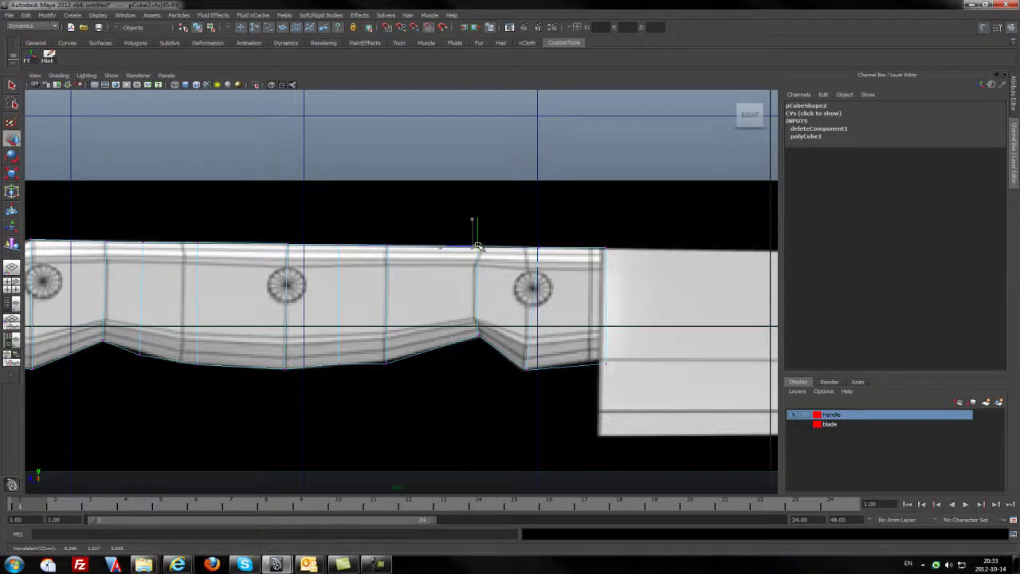
drag(506, 237, 548, 259)
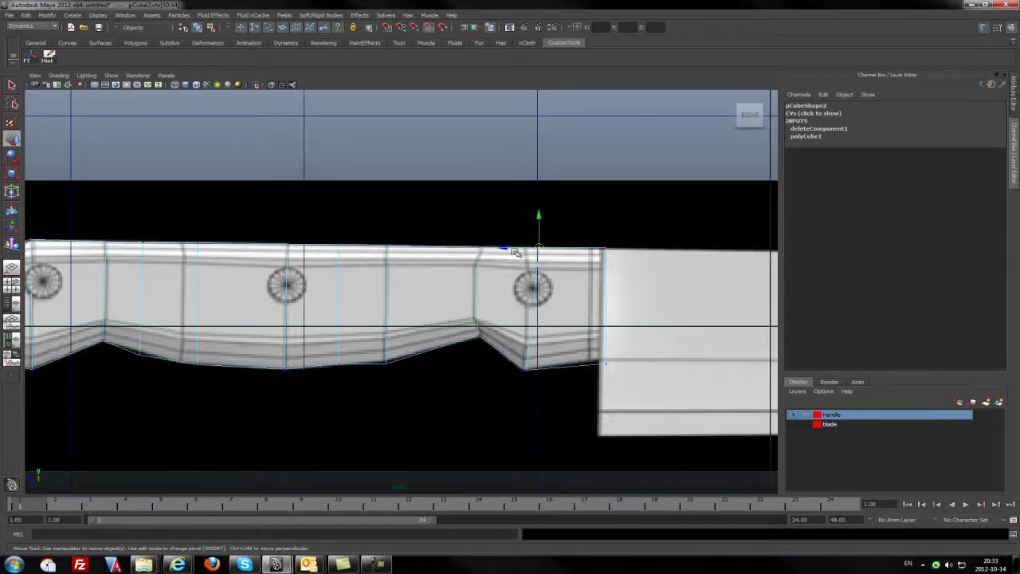
middle_drag(504, 248, 491, 247)
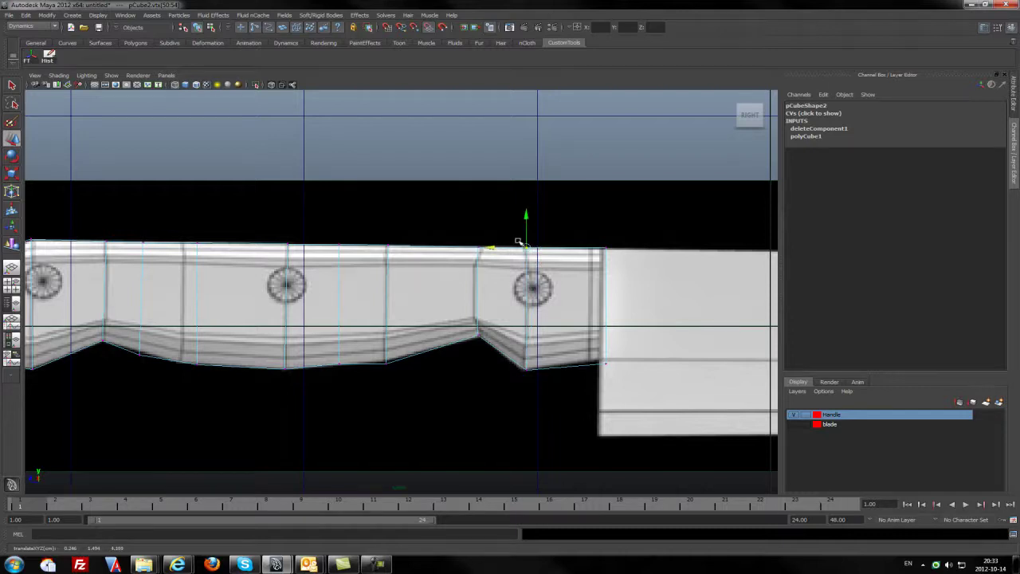
drag(527, 222, 526, 222)
drag(613, 299, 607, 218)
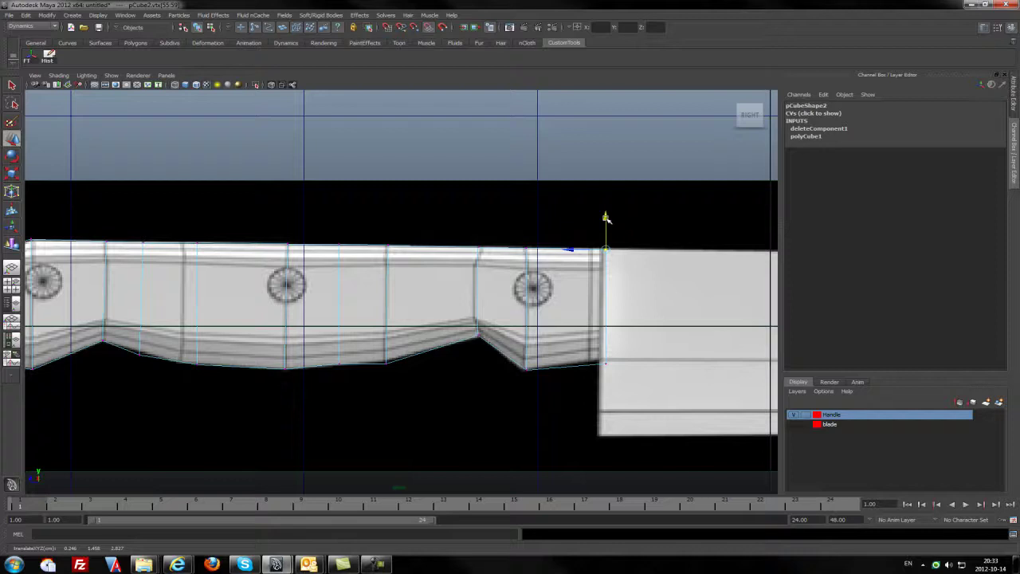
Step: Refine the handle's lower vertices at the blade joint and along the grip curve to match the reference outline
drag(634, 396, 592, 289)
drag(432, 378, 386, 332)
drag(136, 370, 146, 348)
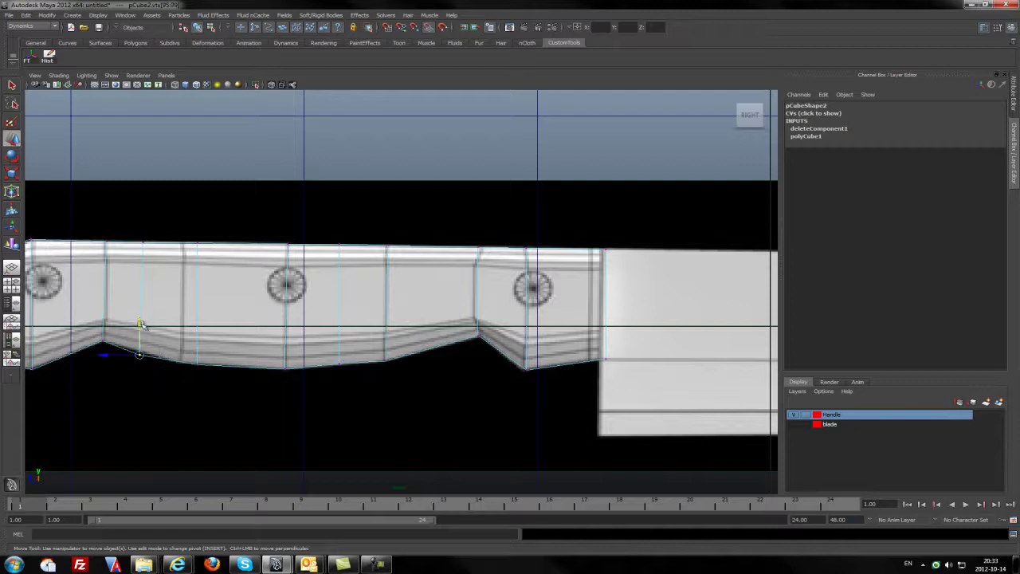
alt+middle_drag(321, 401, 468, 389)
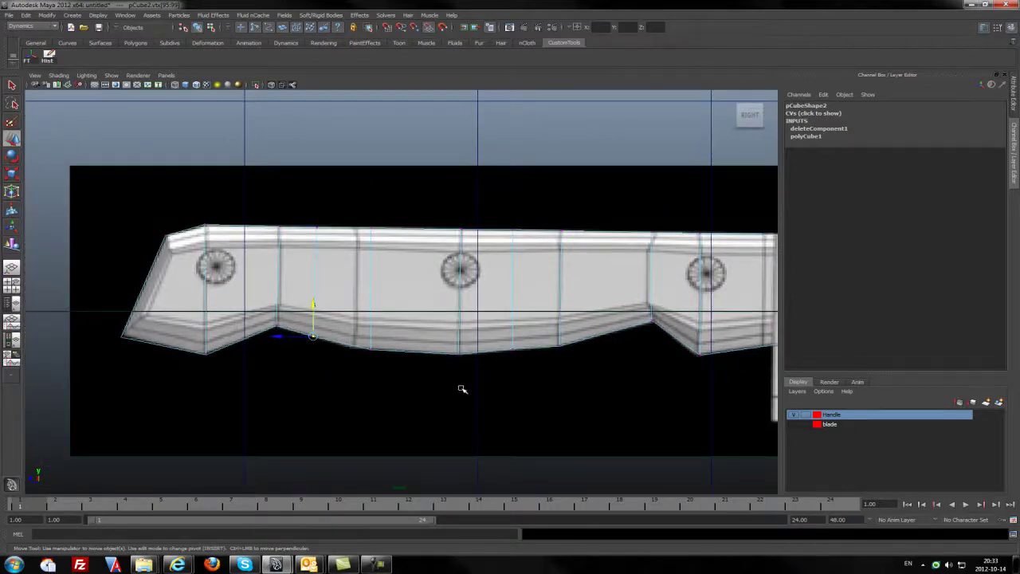
alt+middle_drag(542, 381, 421, 417)
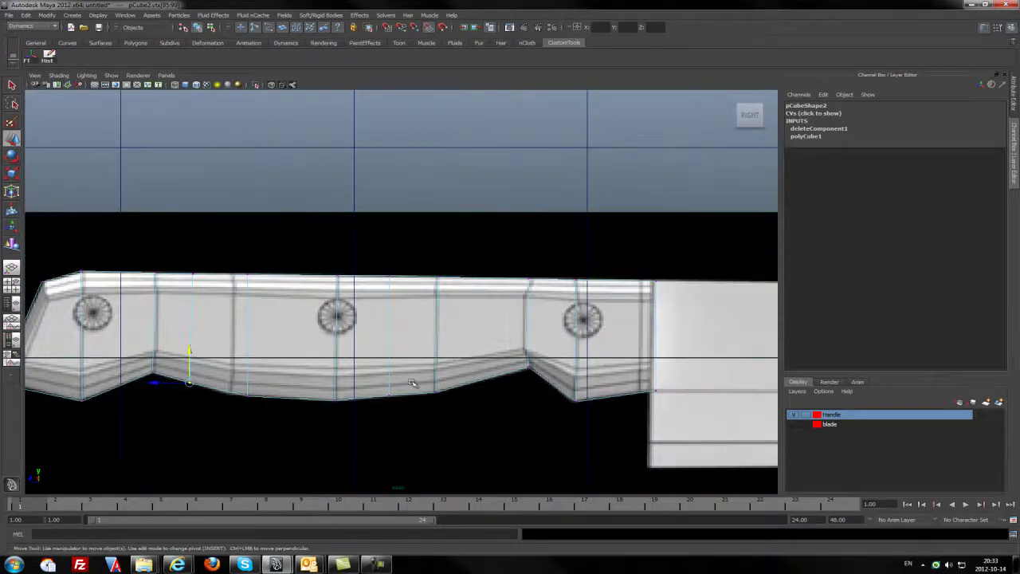
Step: Select the handle's outer side edge loop and scale it vertically inward to form the bevel around the side face
right_click(386, 358)
right_drag(417, 407, 378, 373)
key(q)
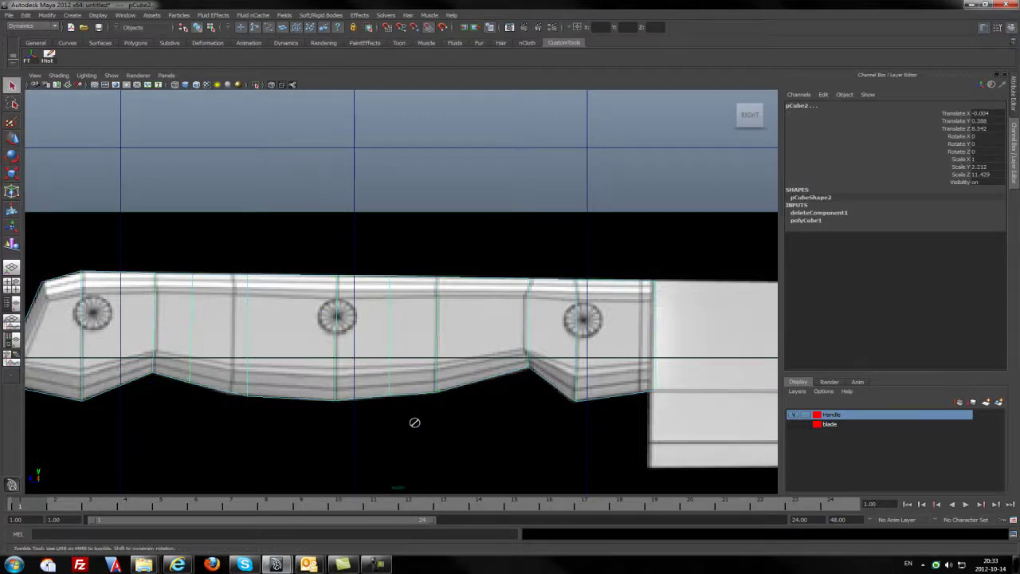
key(space)
key(space)
alt+drag(467, 295, 326, 354)
mouse_move(258, 363)
right_down()
mouse_move(241, 359)
mouse_move(257, 351)
right_up()
alt+middle_drag(257, 351, 414, 353)
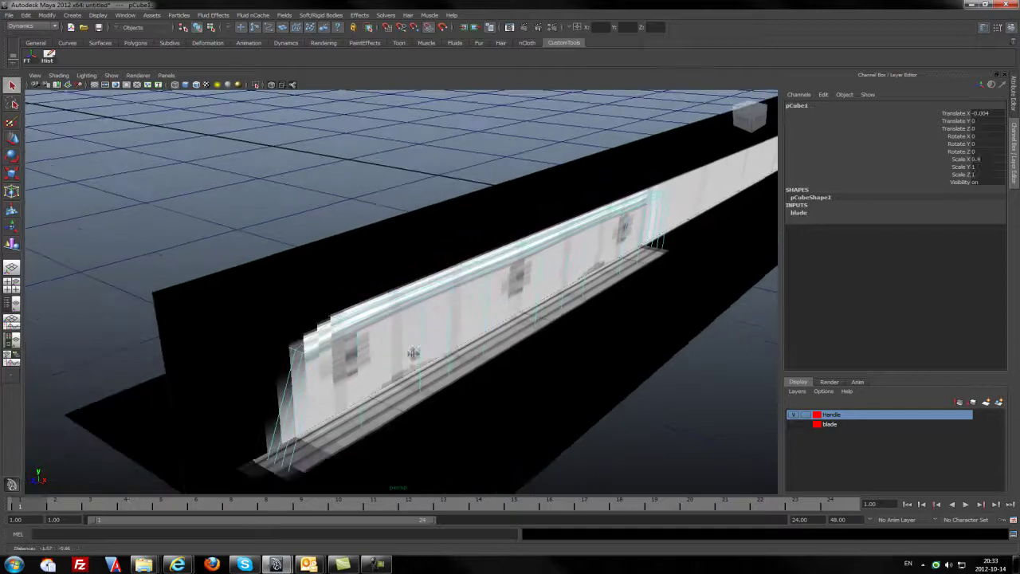
click(338, 344)
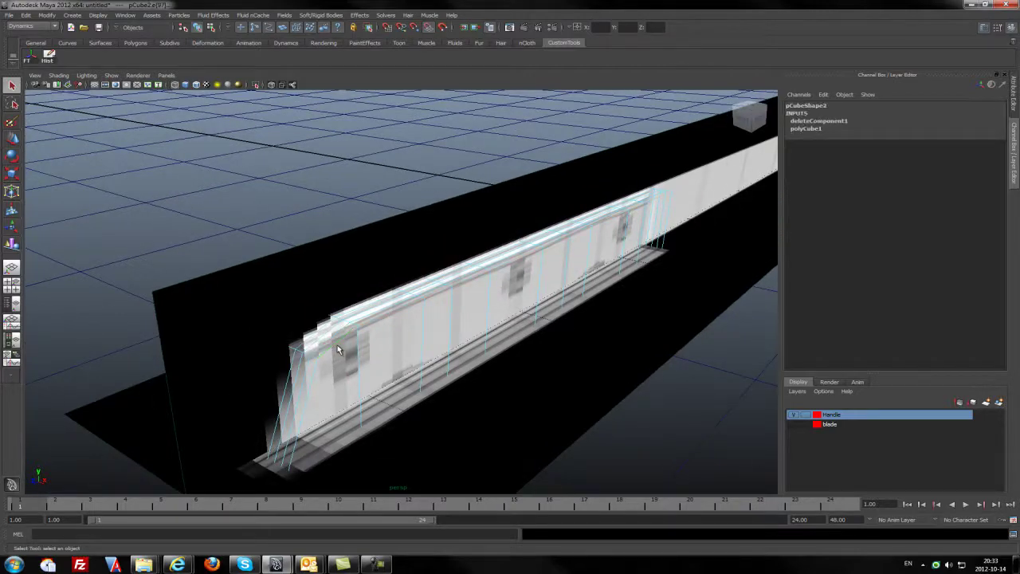
alt+drag(338, 350, 420, 342)
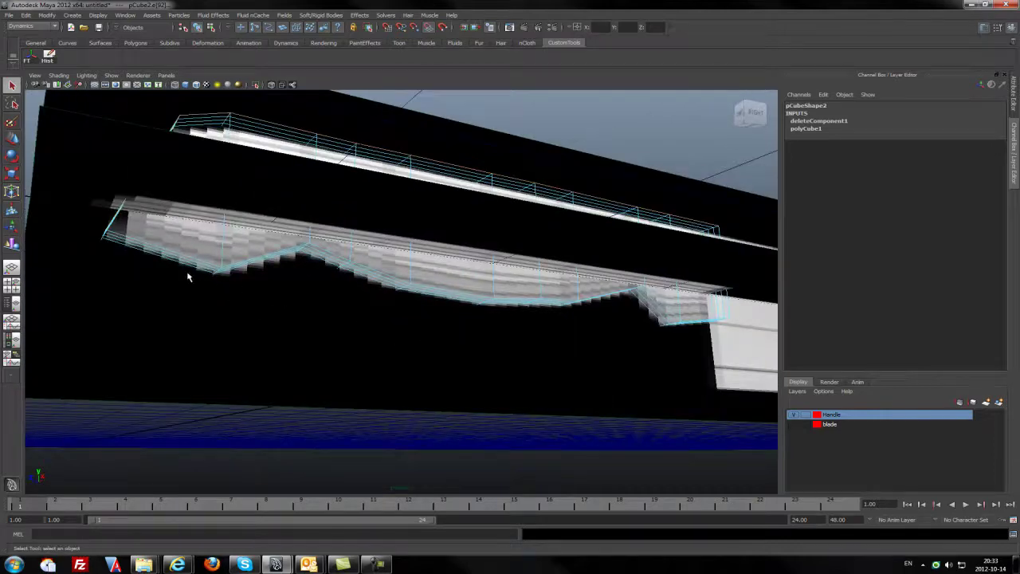
alt+drag(186, 276, 282, 296)
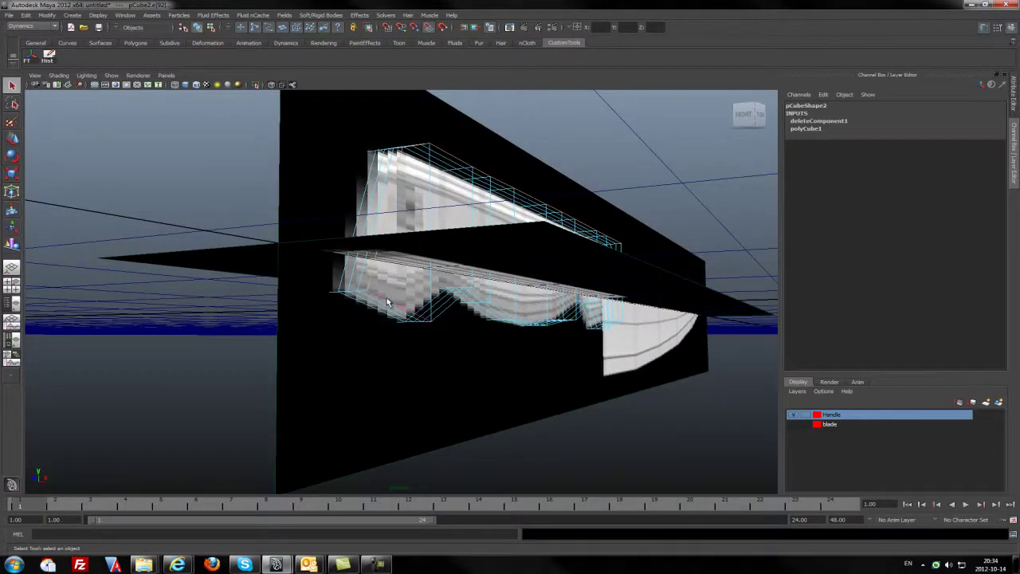
alt+drag(543, 330, 461, 337)
key(r)
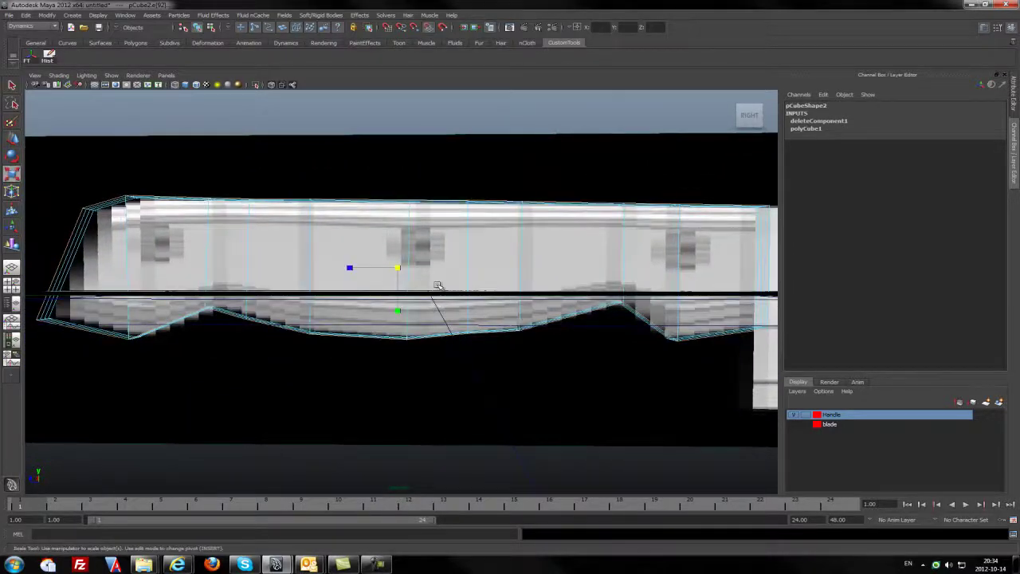
mouse_move(397, 311)
mouse_down()
mouse_move(396, 288)
mouse_move(397, 303)
mouse_up()
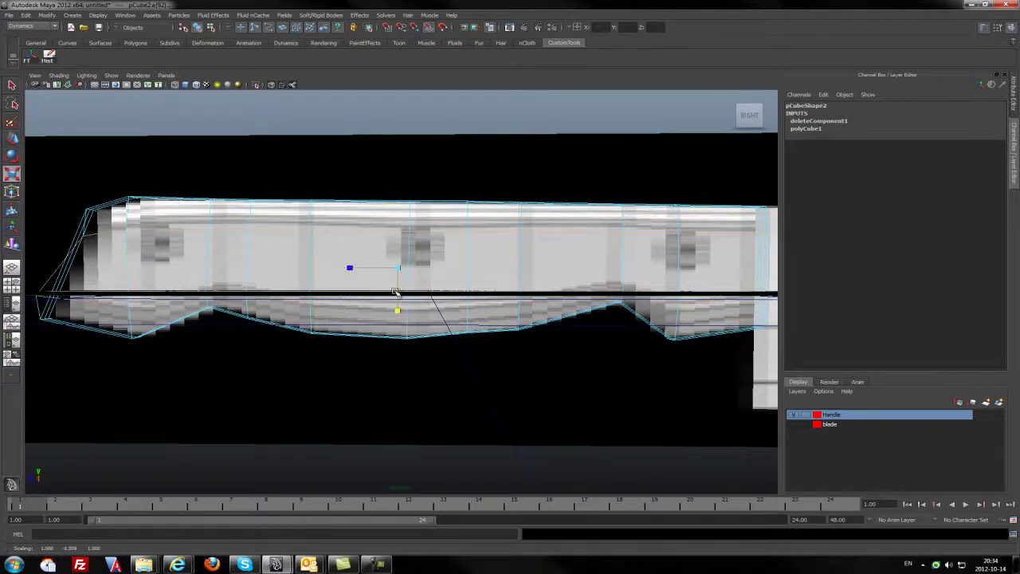
Step: Fit the inner lower vertices at the butt end and below the rear rivet to the reference's inner bevel line
key(space)
key(space)
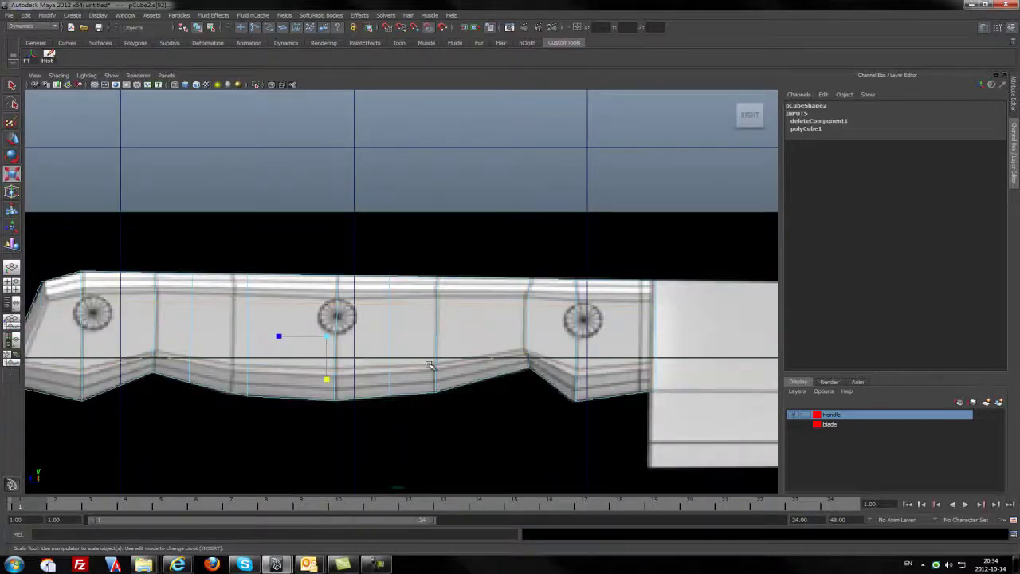
alt+middle_drag(369, 351, 483, 350)
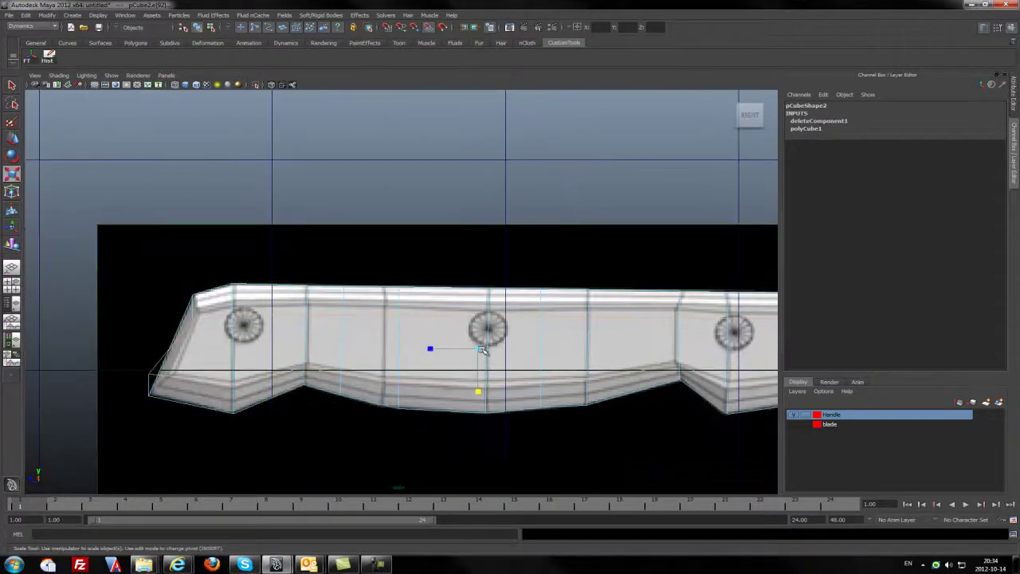
right_drag(180, 377, 155, 368)
click(152, 376)
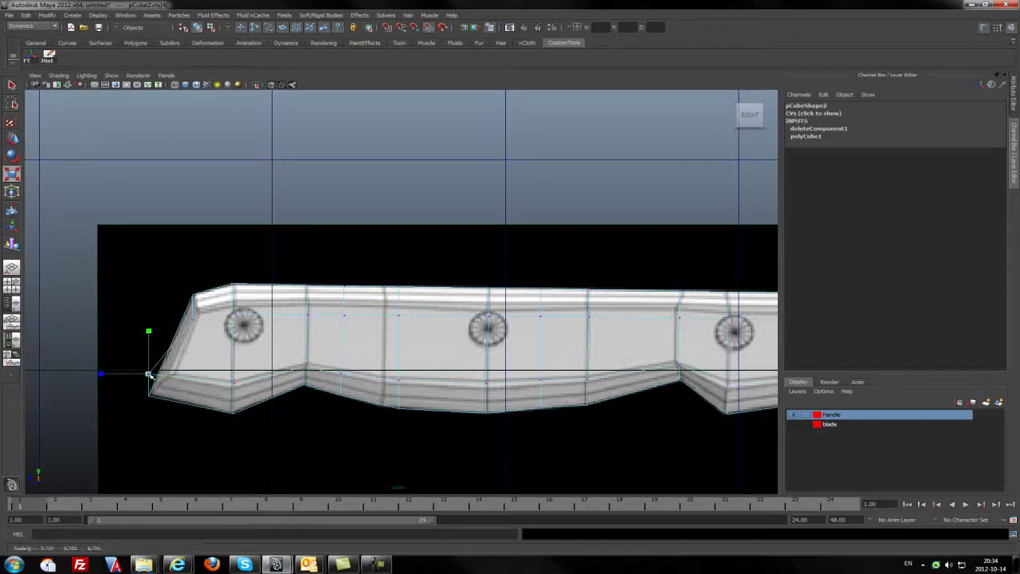
key(w)
drag(150, 373, 177, 373)
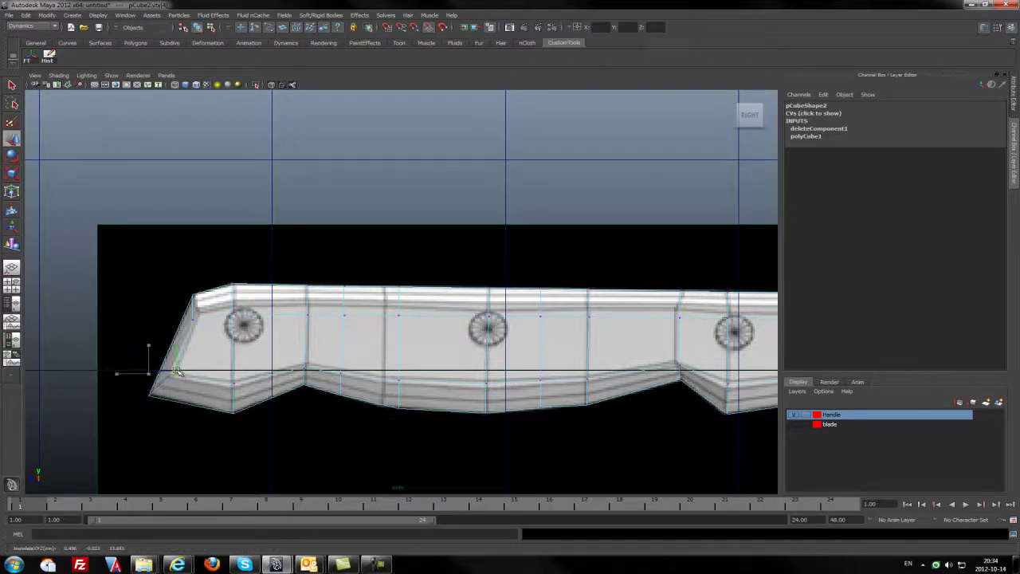
scroll(171, 376, up, 2)
alt+middle_drag(205, 387, 391, 284)
scroll(304, 351, up, 3)
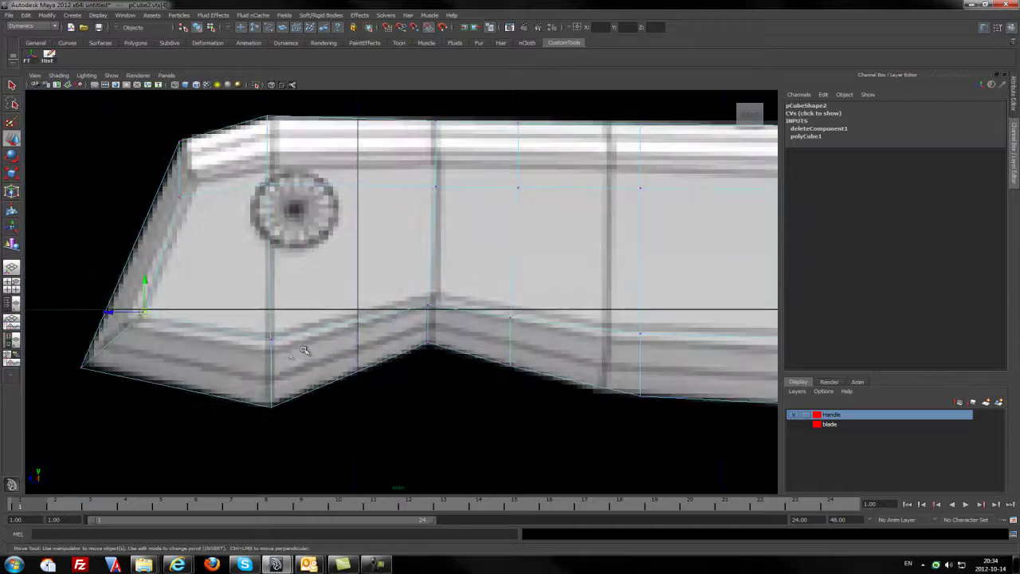
click(268, 330)
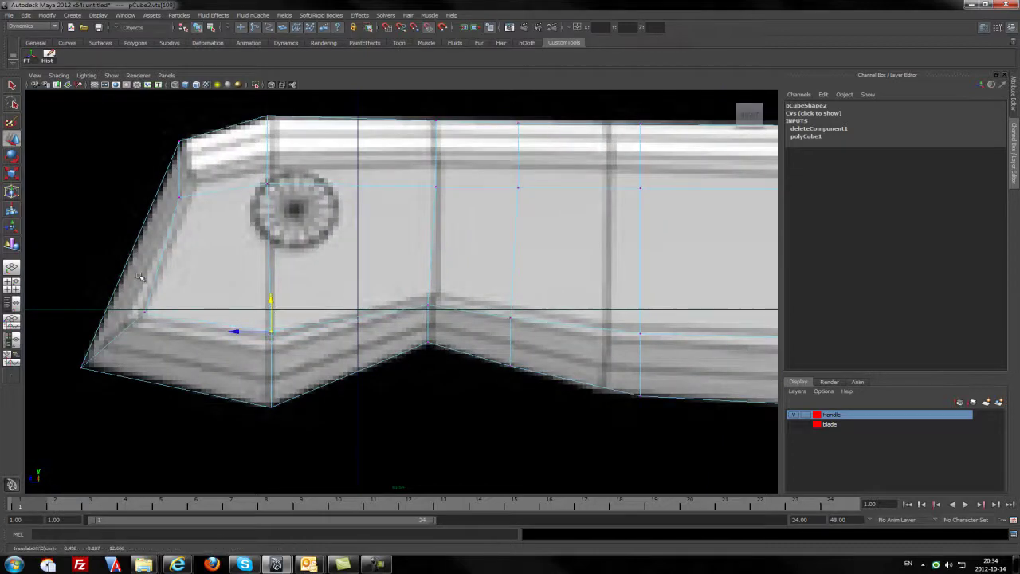
drag(125, 299, 145, 285)
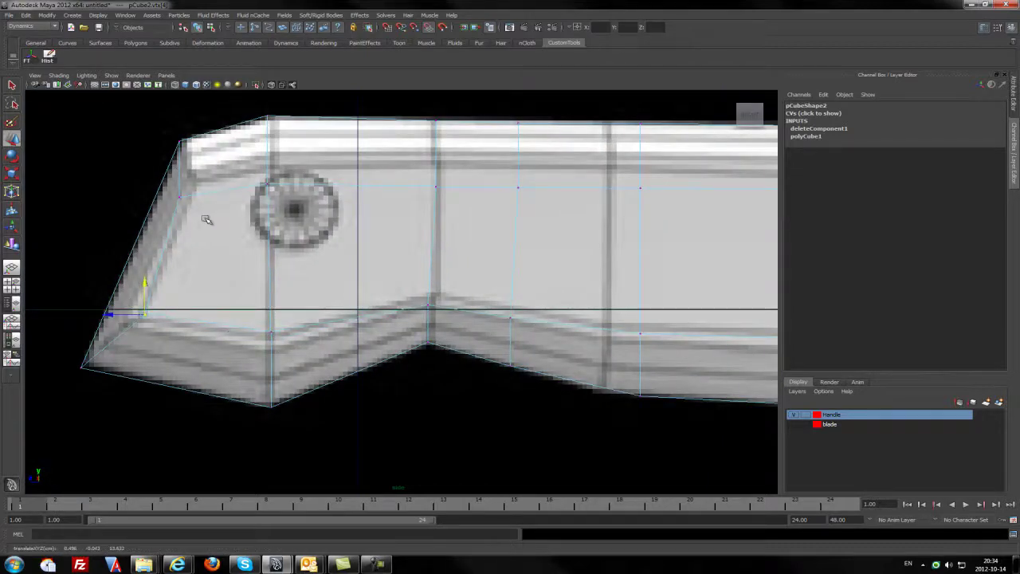
Step: Move the inner upper vertices from the butt end to the rear notch onto the reference's upper bevel line
drag(203, 216, 200, 180)
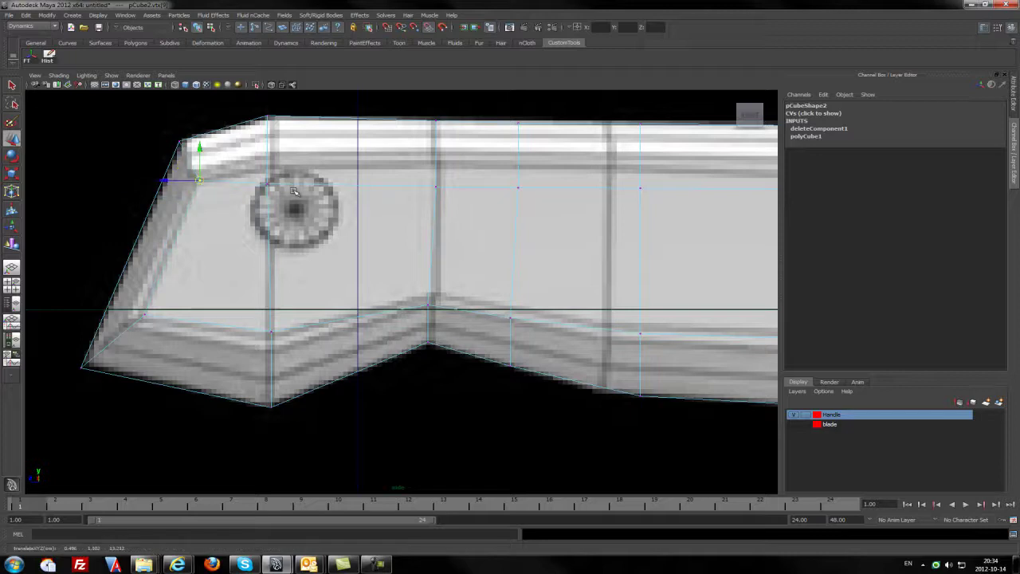
click(267, 182)
drag(267, 183, 276, 164)
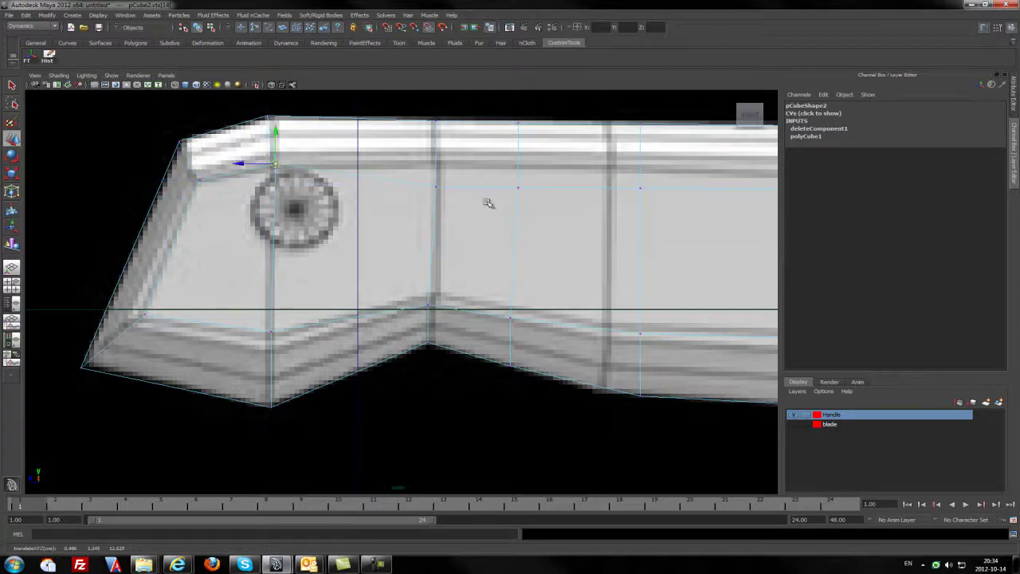
drag(485, 200, 433, 163)
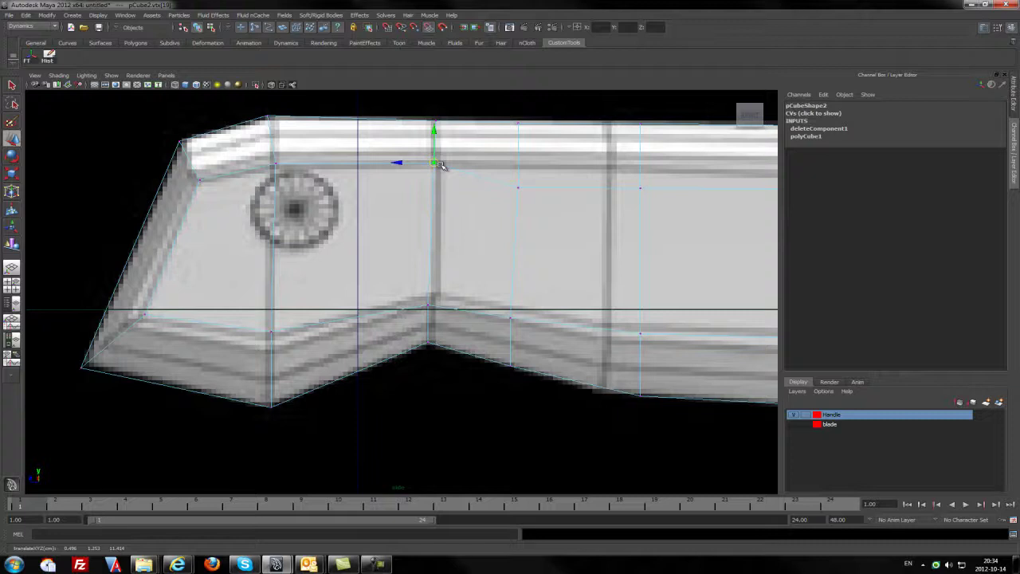
Step: Raise the inner lower vertices at the rear notch and in the adjacent column to the reference's lower bevel line
alt+middle_drag(521, 204, 318, 251)
click(247, 352)
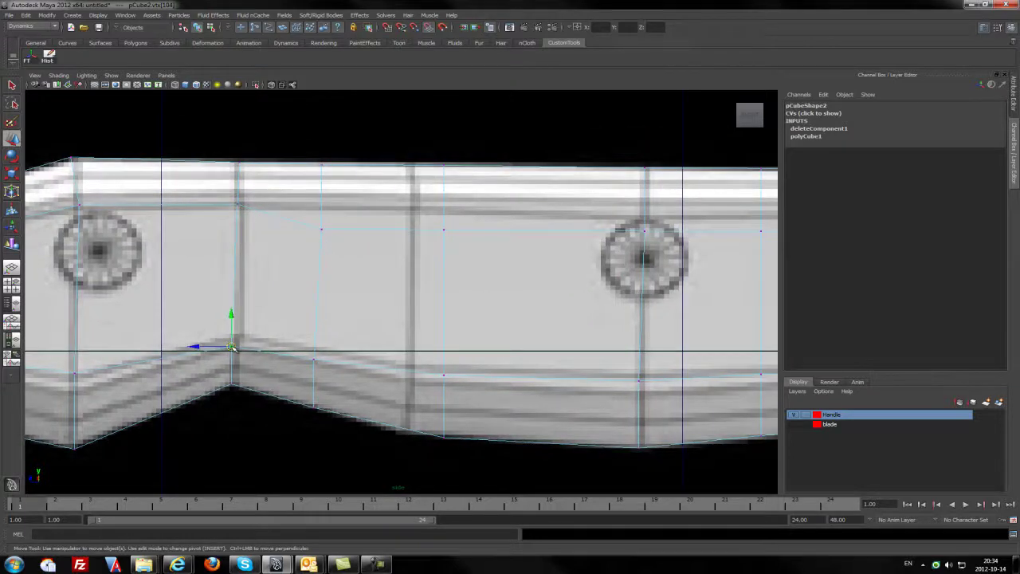
drag(232, 347, 238, 333)
click(315, 360)
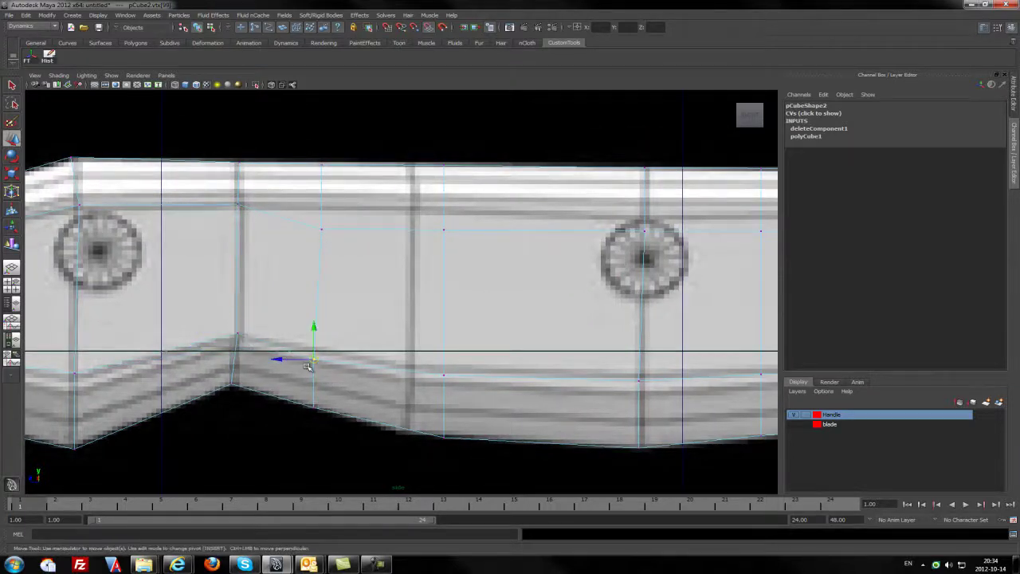
drag(314, 359, 323, 350)
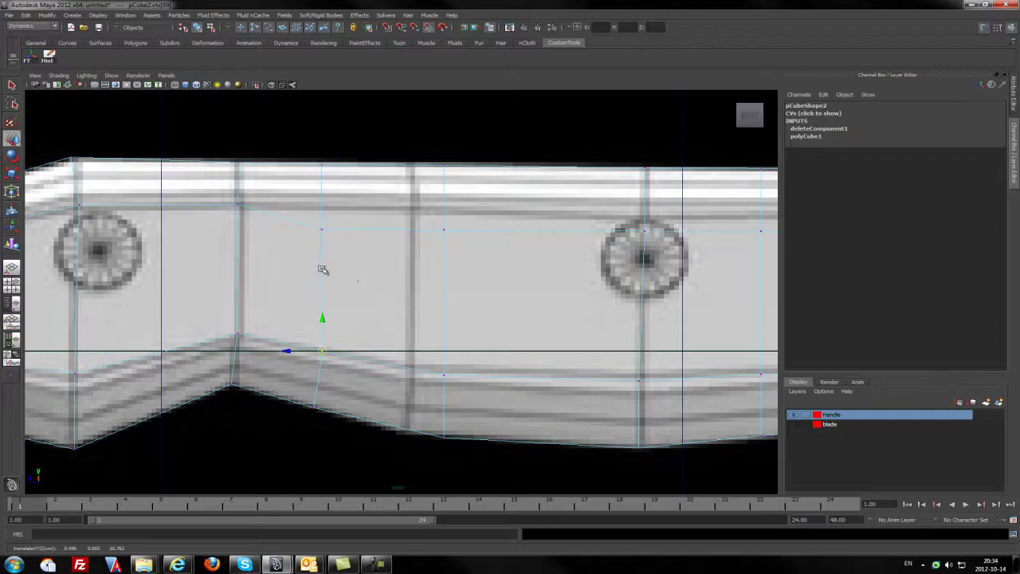
Step: Delete the surplus vertical edge loop just in front of the rear notch with Delete Edge/Vertex
right_drag(322, 270, 323, 244)
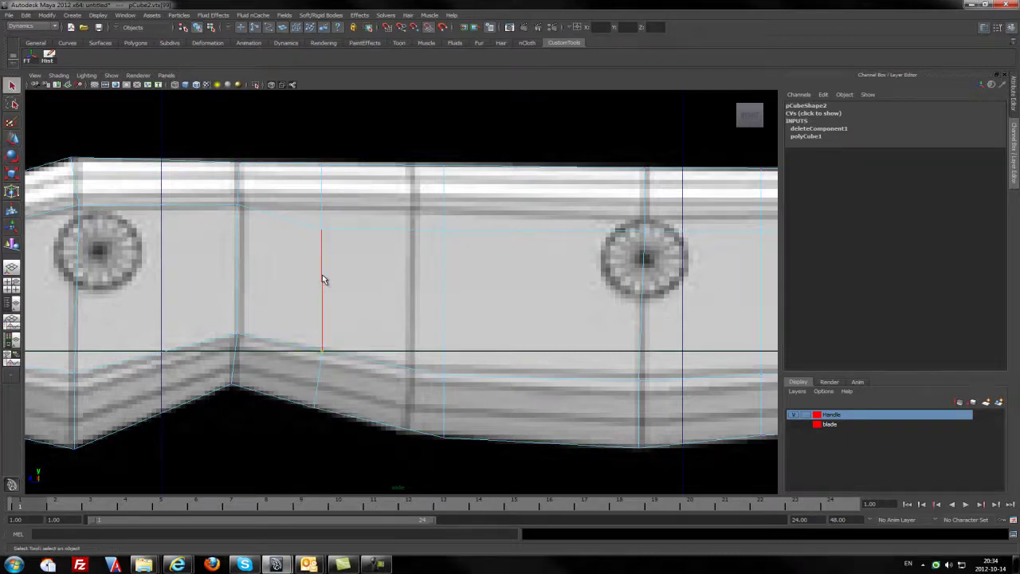
double_click(322, 274)
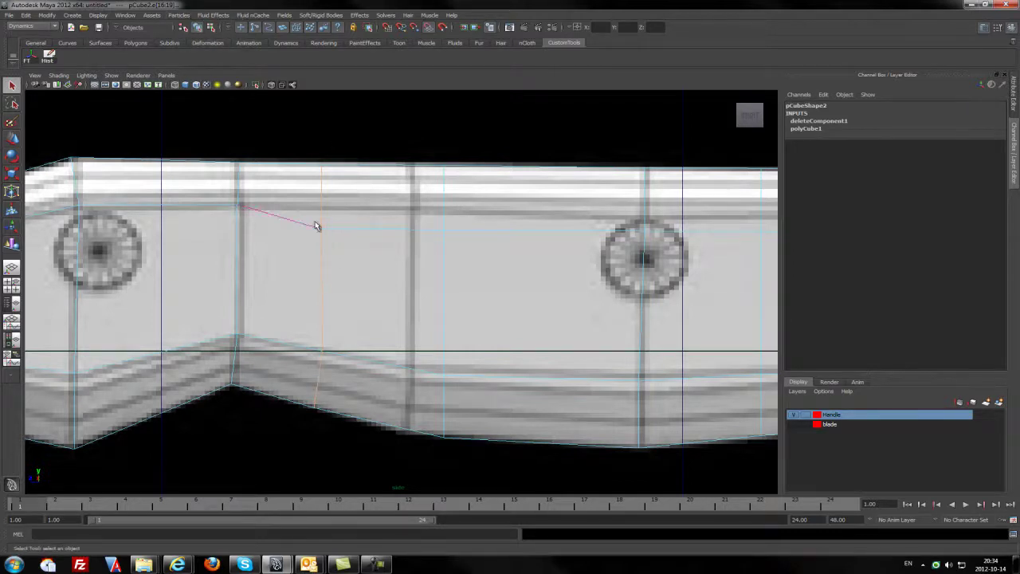
click(32, 26)
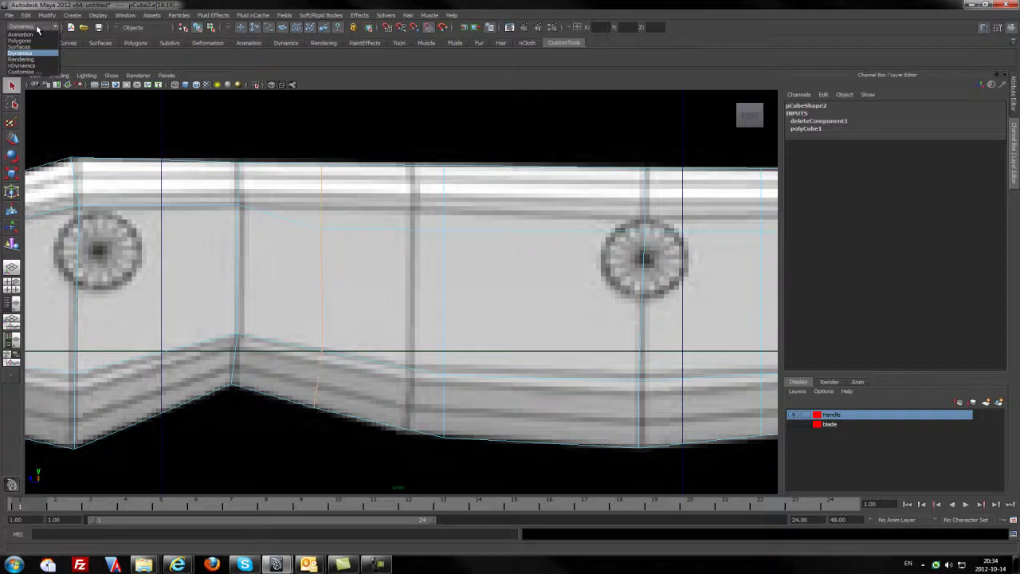
click(26, 43)
click(283, 16)
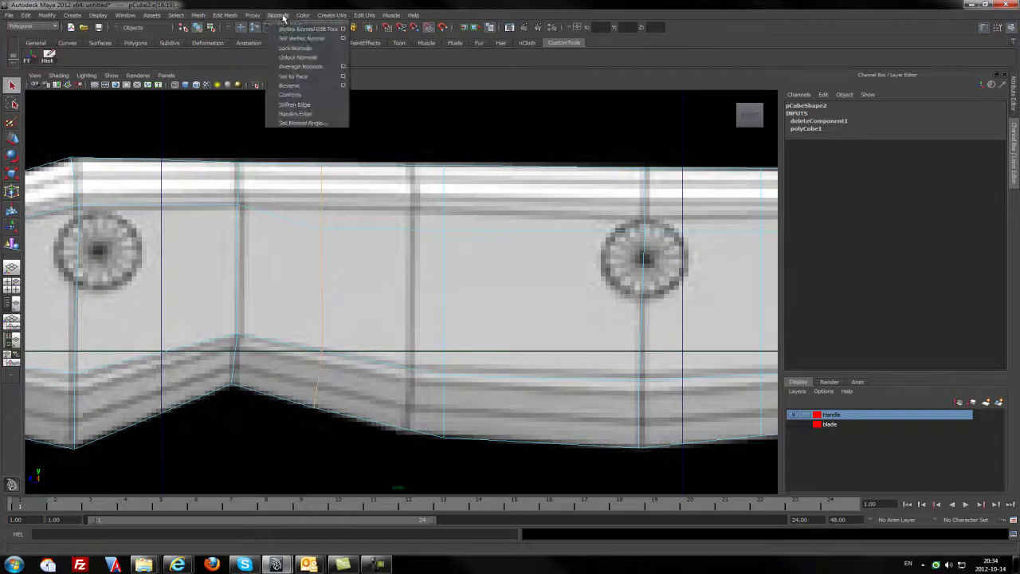
mouse_move(225, 15)
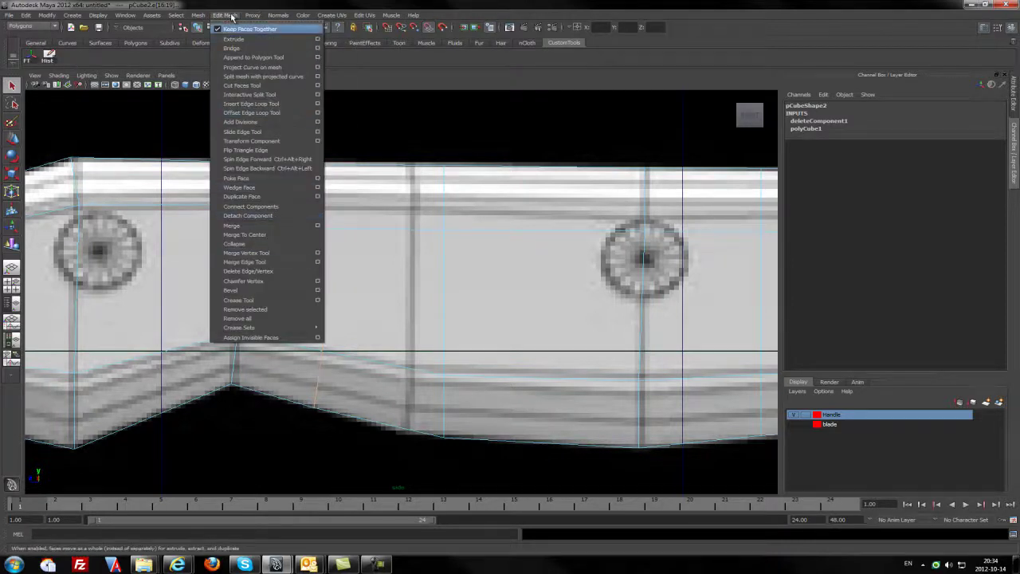
click(249, 271)
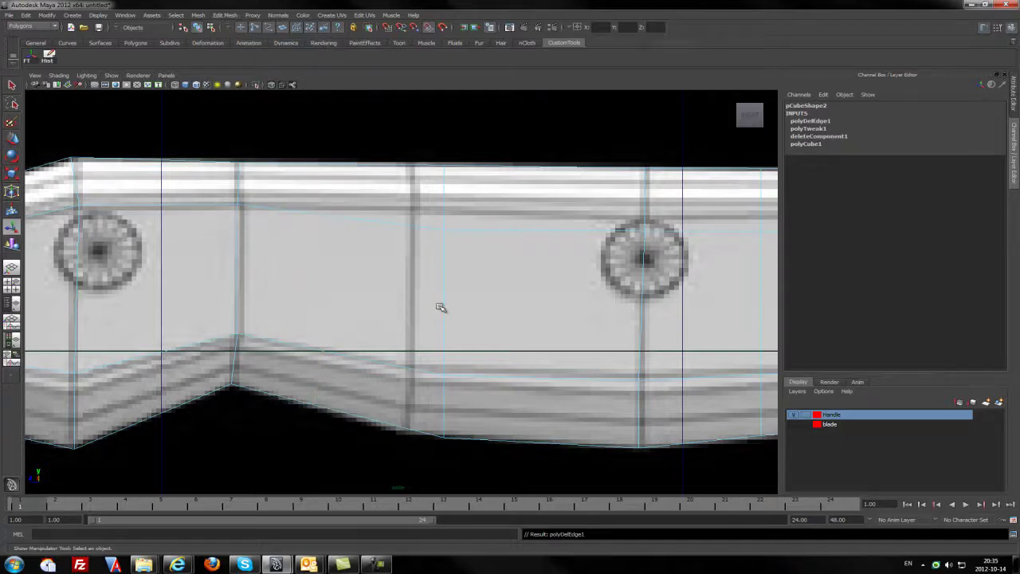
Step: Shift the vertex column between the rear notch and middle rivet onto the reference line, fitting its lower and top ends to the outline
alt+middle_drag(453, 298, 401, 284)
right_click(401, 284)
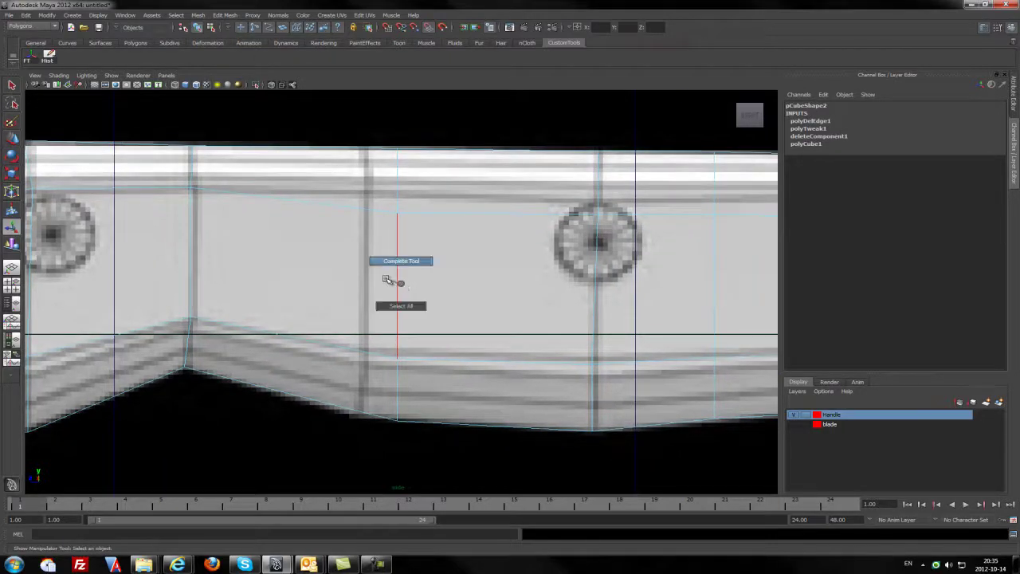
click(401, 285)
mouse_move(397, 285)
right_down()
mouse_move(402, 259)
mouse_move(369, 288)
mouse_move(385, 298)
right_up()
drag(428, 450, 344, 121)
key(w)
drag(369, 285, 338, 281)
drag(396, 380, 367, 319)
drag(385, 431, 363, 384)
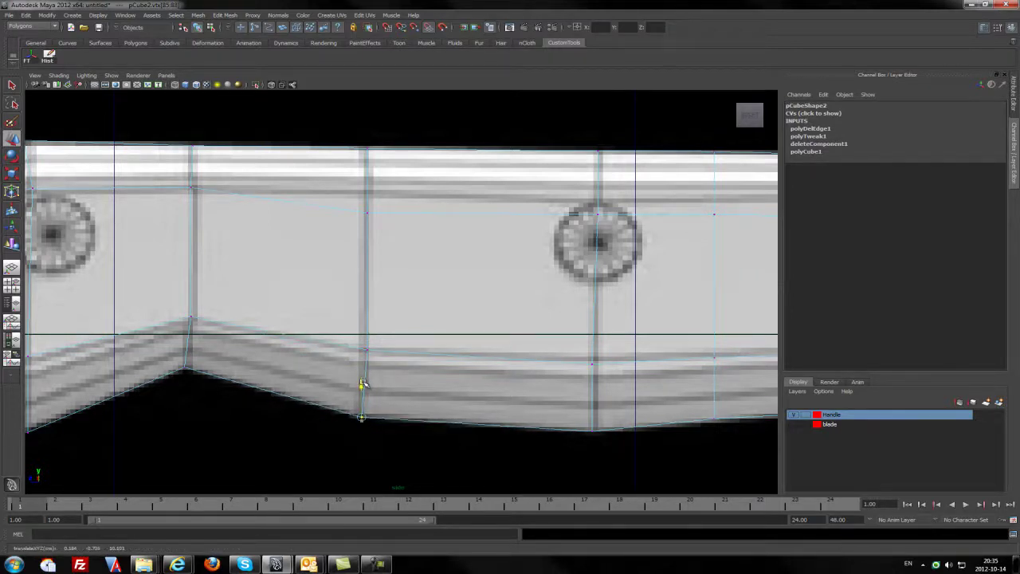
drag(380, 166, 367, 117)
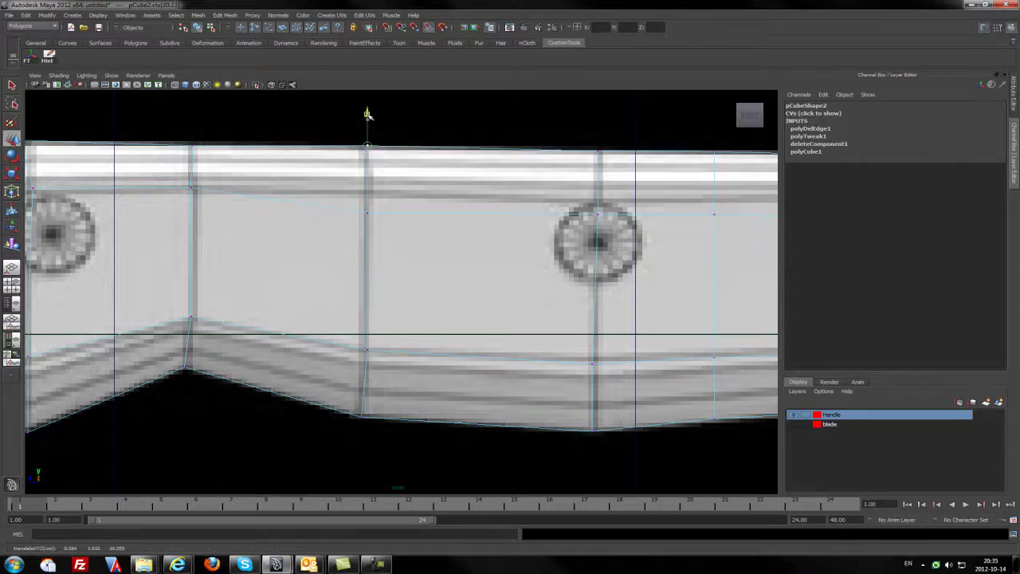
Step: Fit the shifted column's inner upper vertex and the one at the rear notch to the reference's upper bevel line
alt+middle_drag(591, 164, 399, 163)
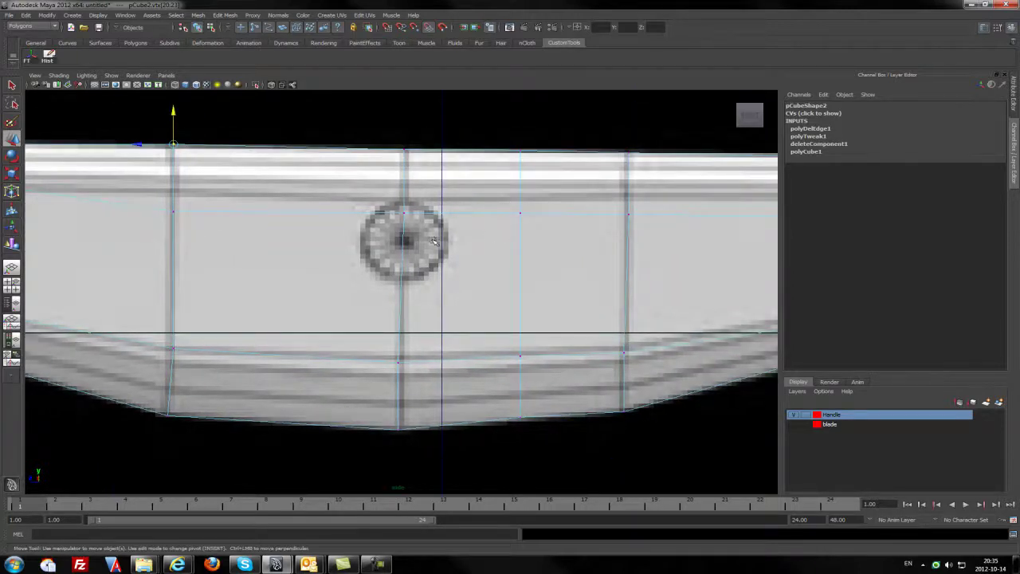
click(173, 211)
drag(172, 181, 172, 171)
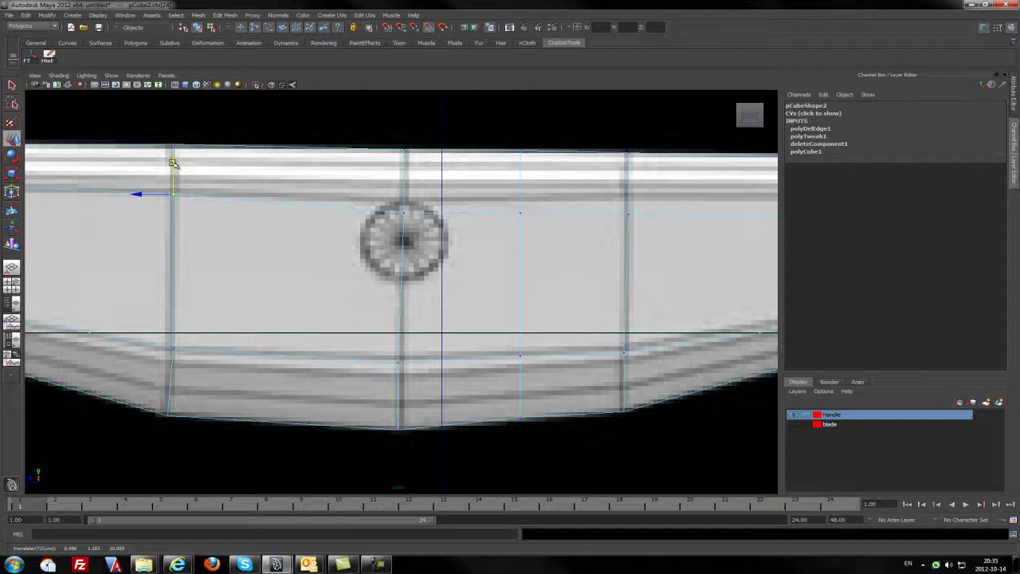
alt+middle_drag(249, 200, 460, 199)
drag(224, 203, 210, 160)
Step: Raise the inner lower vertices at the middle rivet and the next two columns toward the blade to the reference's lower bevel line
alt+middle_drag(413, 210, 110, 207)
click(305, 357)
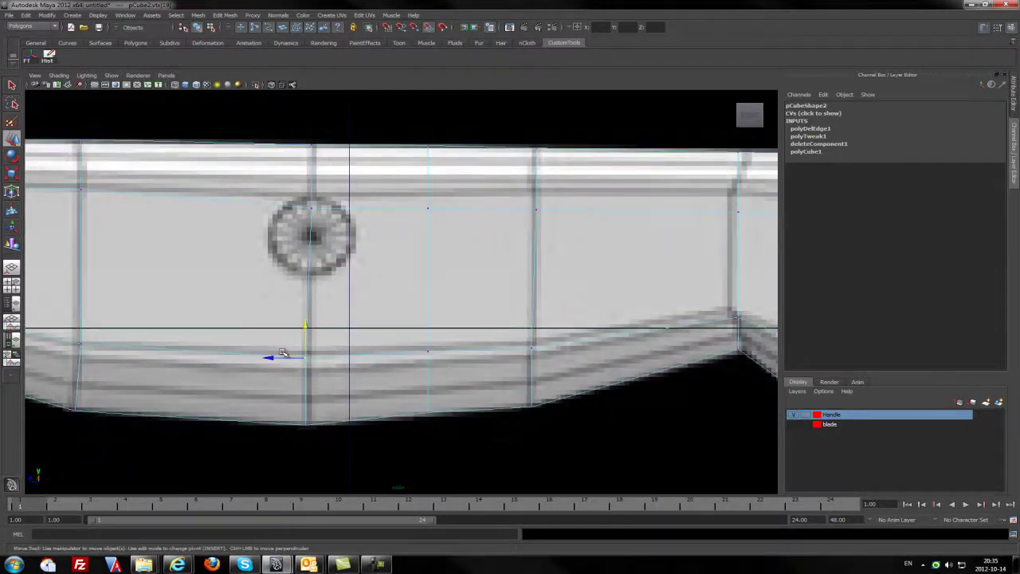
drag(303, 329, 306, 317)
drag(483, 384, 430, 311)
alt+middle_drag(558, 294, 415, 292)
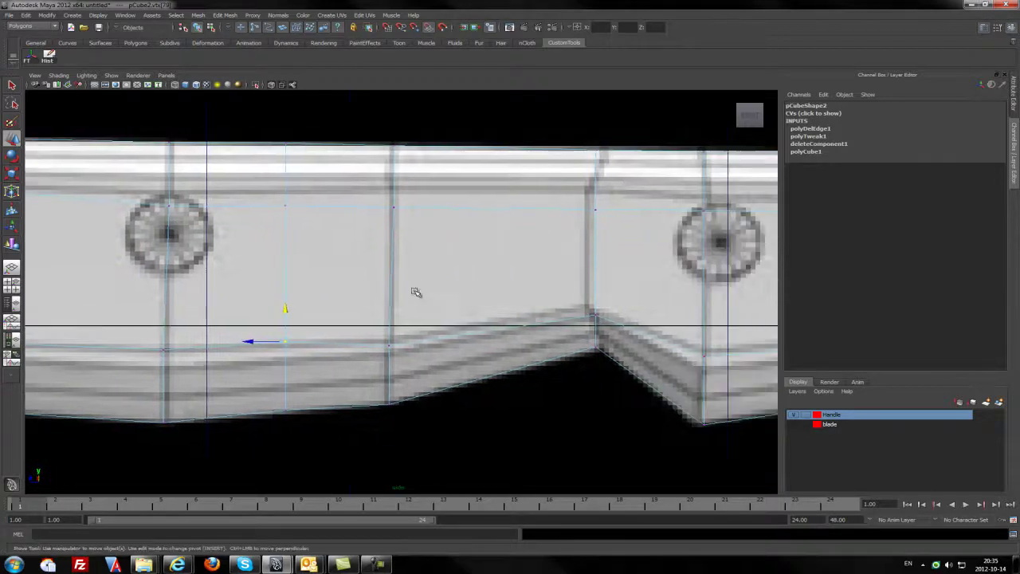
click(388, 343)
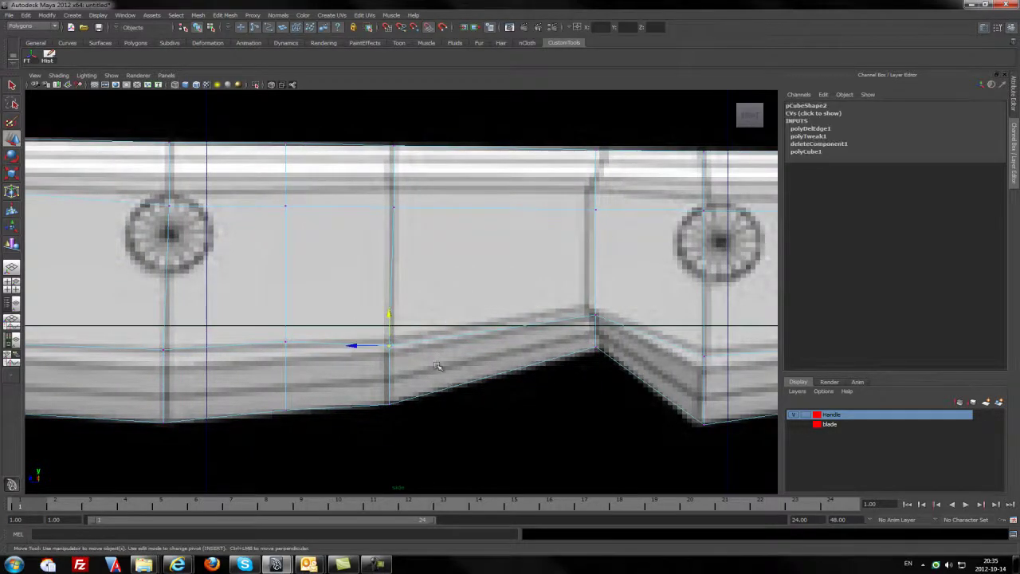
drag(387, 311, 389, 308)
Step: Shift the inner upper and lower vertices at the front notch onto the reference line, fitting them to the bevel lines
click(594, 312)
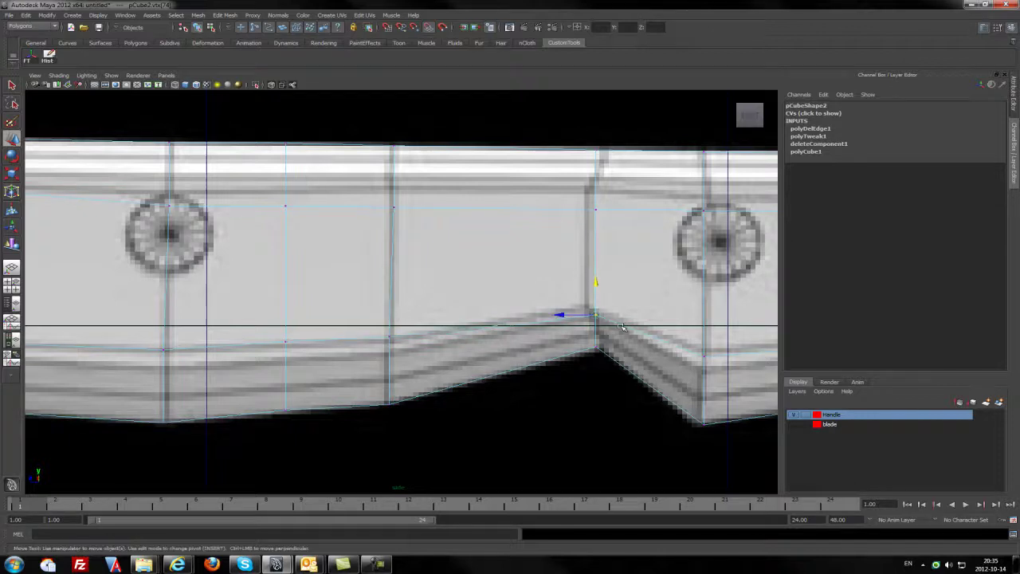
click(595, 211)
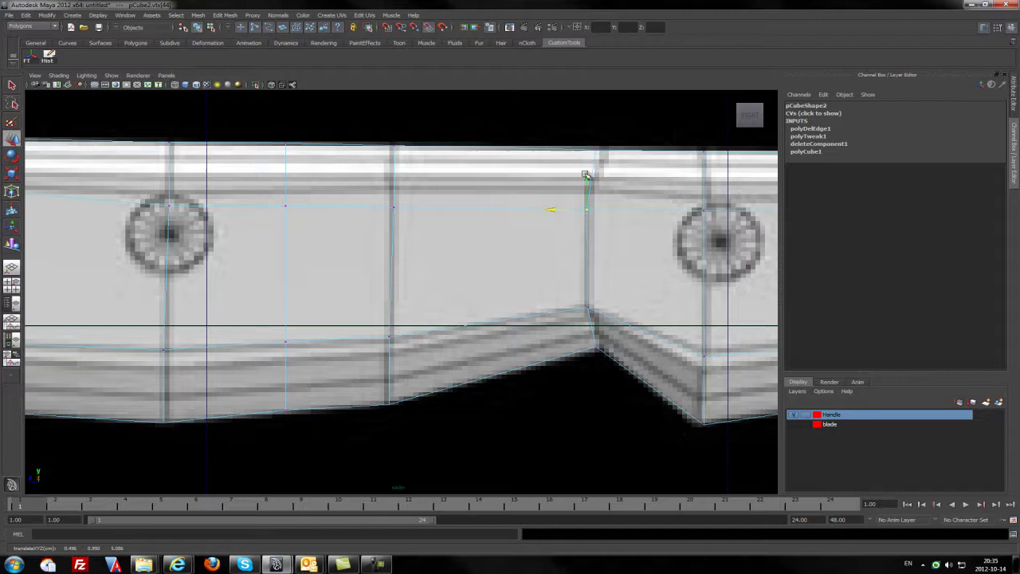
drag(586, 174, 584, 152)
Step: Raise the inner upper vertices at the column behind the front notch and at the middle rivet to the upper bevel line
click(391, 199)
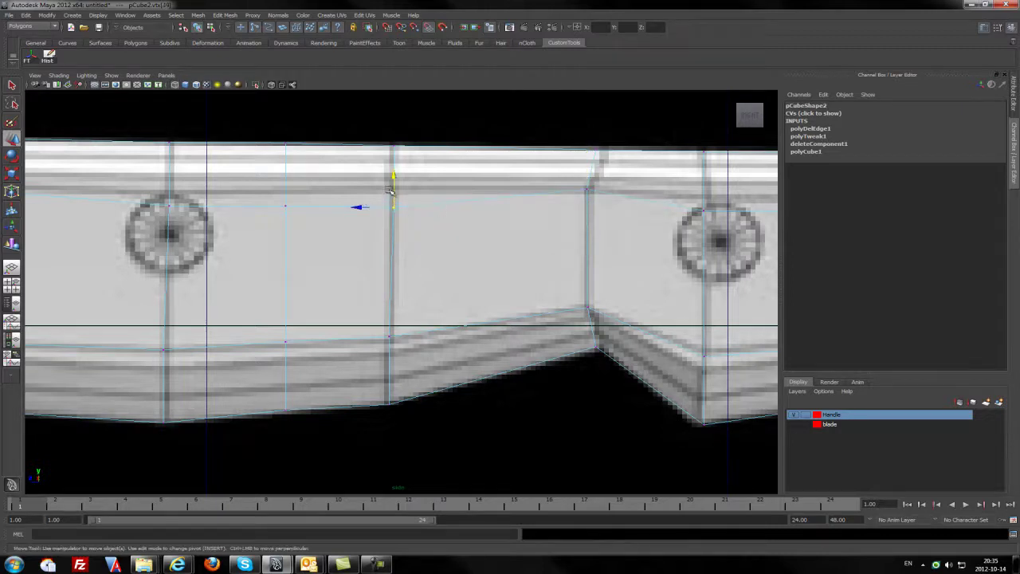
drag(391, 177, 392, 162)
click(285, 201)
click(170, 202)
drag(166, 173, 166, 164)
Step: Fit the inner upper and lower vertices at the front rivet and the handle's blade end to the reference's bevel lines
alt+middle_drag(503, 273, 347, 287)
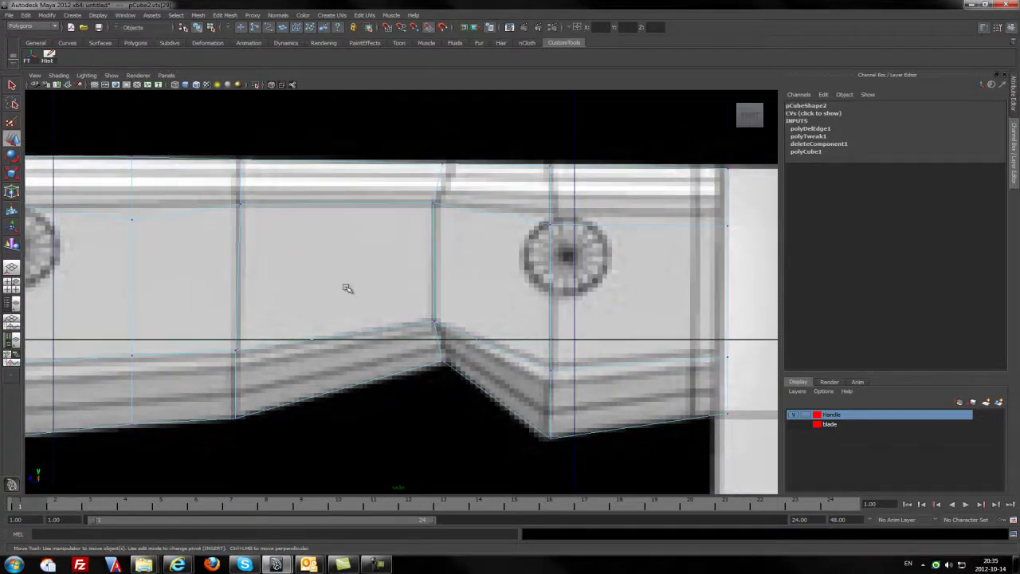
click(551, 224)
click(727, 226)
drag(721, 193, 724, 179)
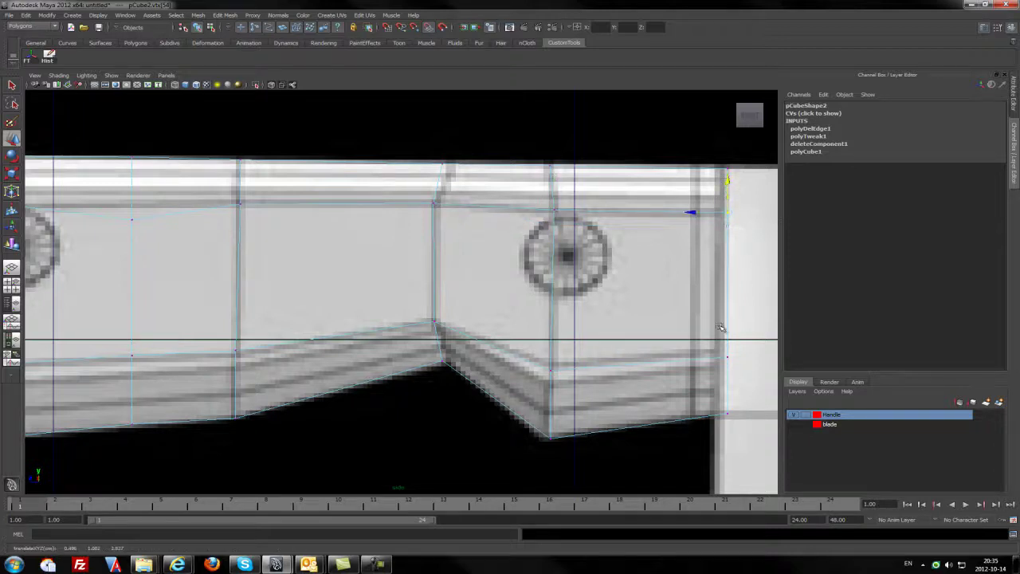
drag(754, 374, 727, 323)
click(550, 368)
Step: Delete the surplus vertical edge loop just in front of the middle rivet with Delete Edge/Vertex
alt+middle_drag(423, 387, 558, 387)
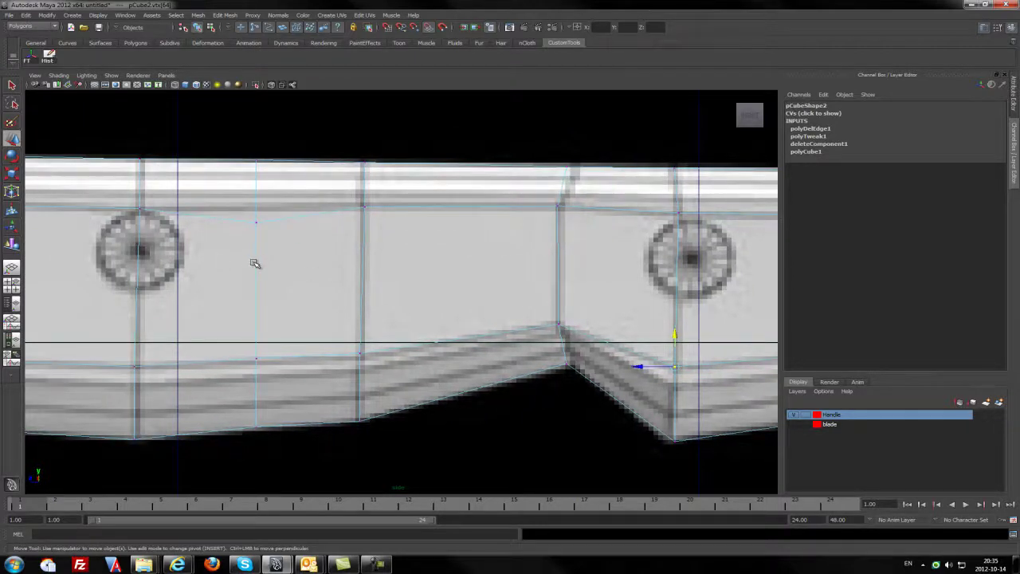
key(q)
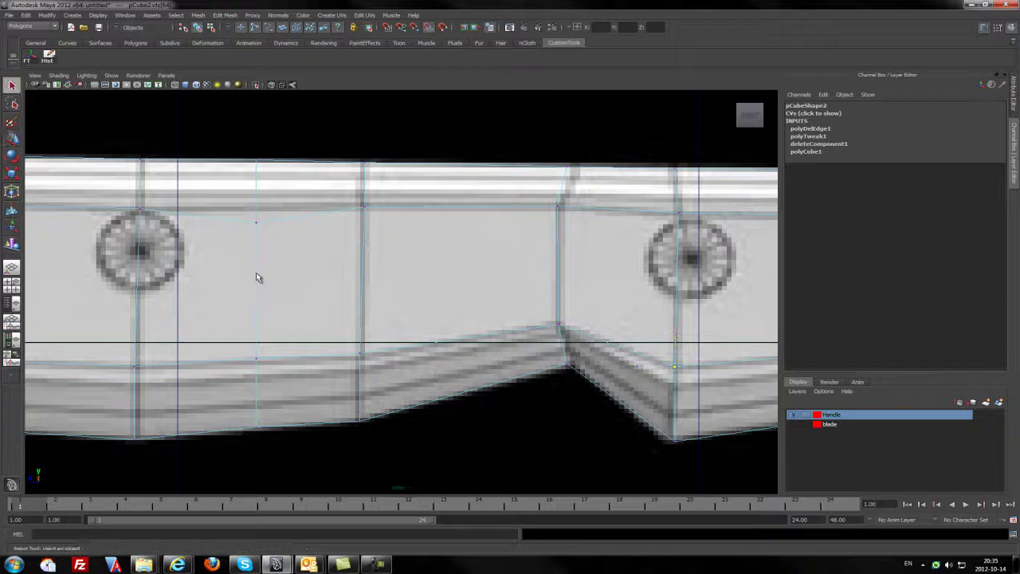
right_drag(255, 274, 262, 250)
click(256, 279)
click(257, 295)
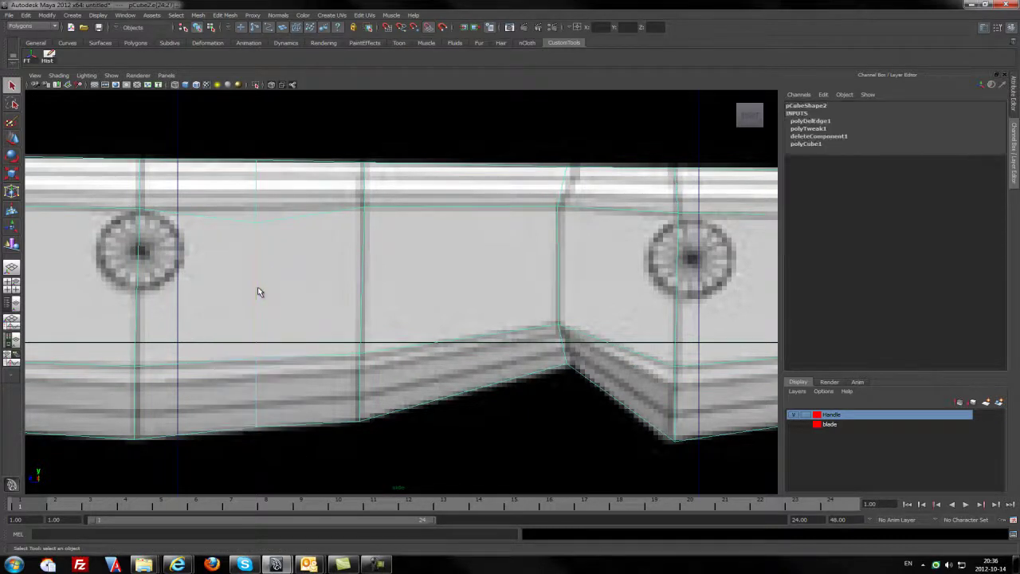
click(225, 16)
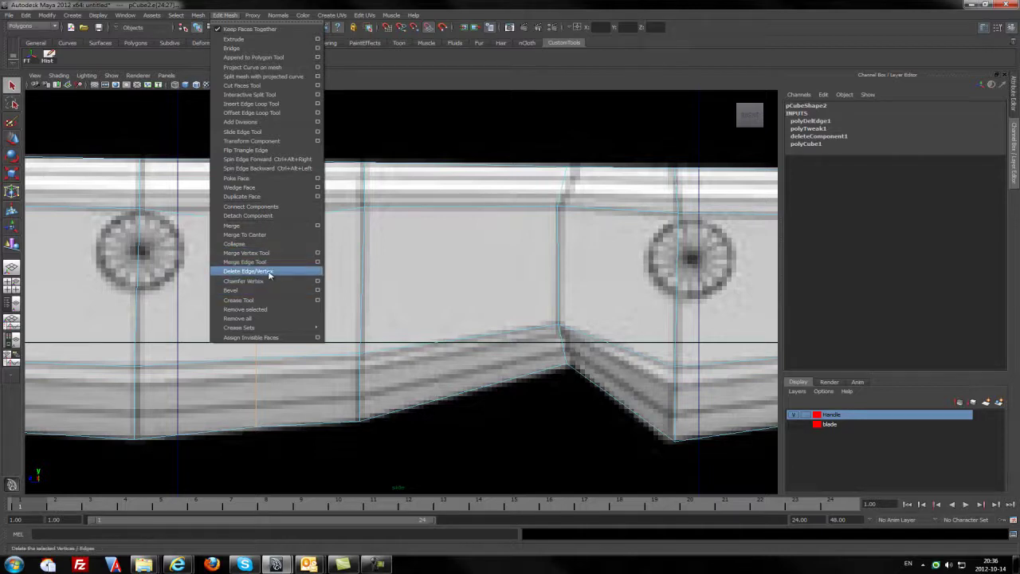
click(270, 273)
Step: Try to flatten the bevel edge loop at the handle's rear end by scaling it vertically in the perspective view
scroll(303, 335, down, 3)
scroll(326, 340, up, 1)
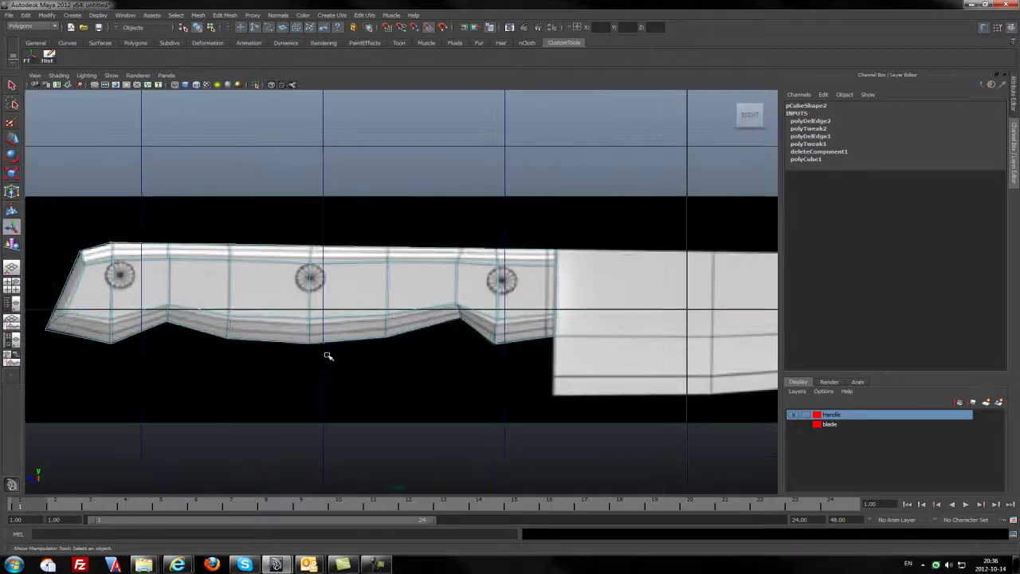
scroll(329, 356, up, 2)
alt+middle_drag(330, 358, 473, 348)
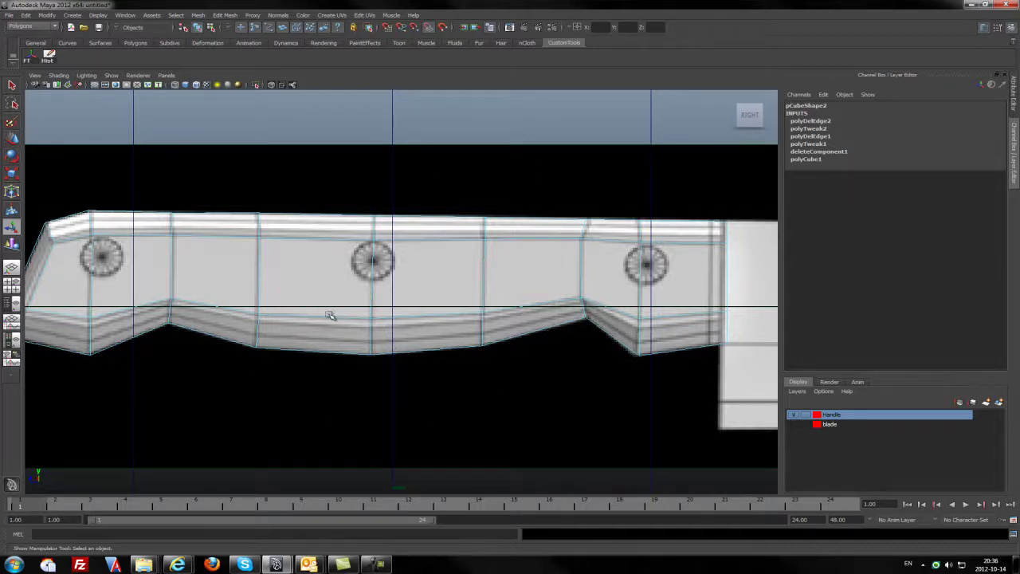
alt+middle_drag(296, 330, 485, 338)
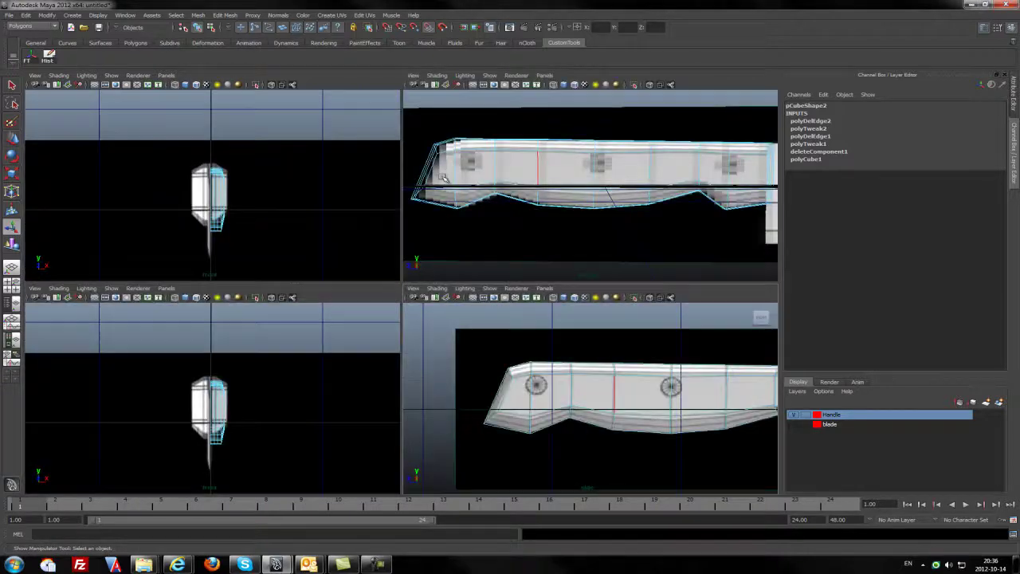
key(space)
alt+drag(444, 177, 438, 267)
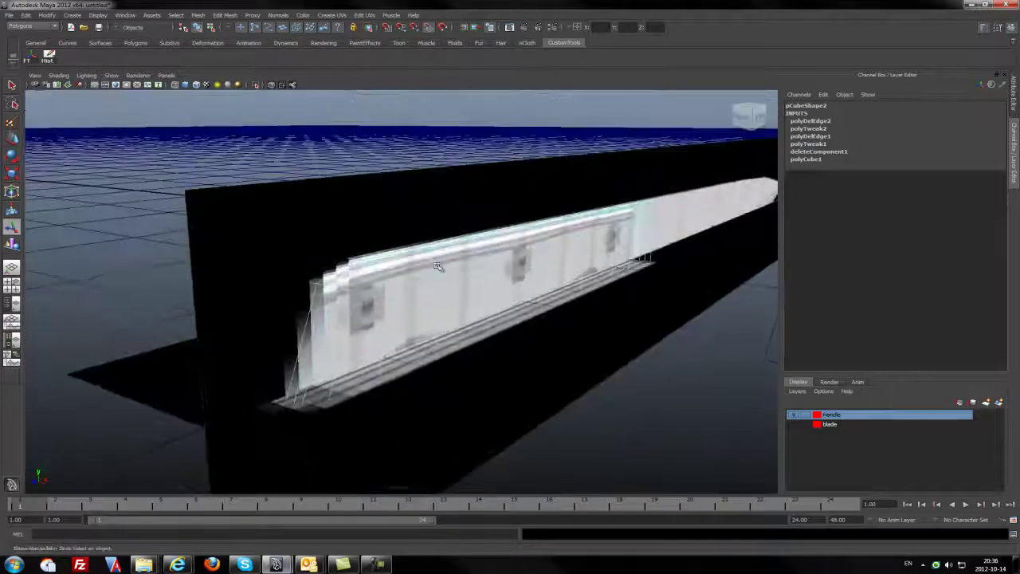
key(q)
right_drag(328, 301, 330, 281)
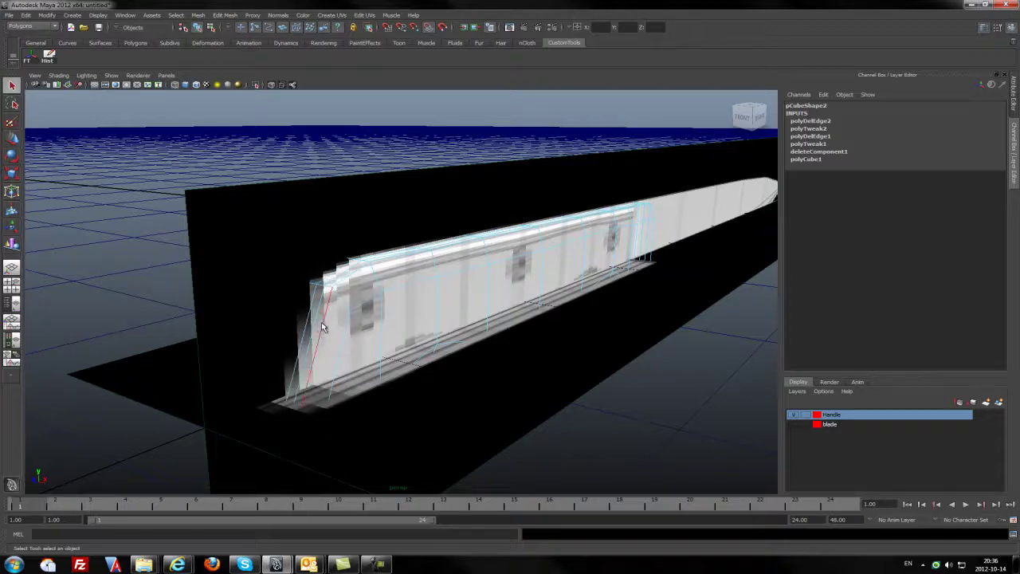
click(321, 322)
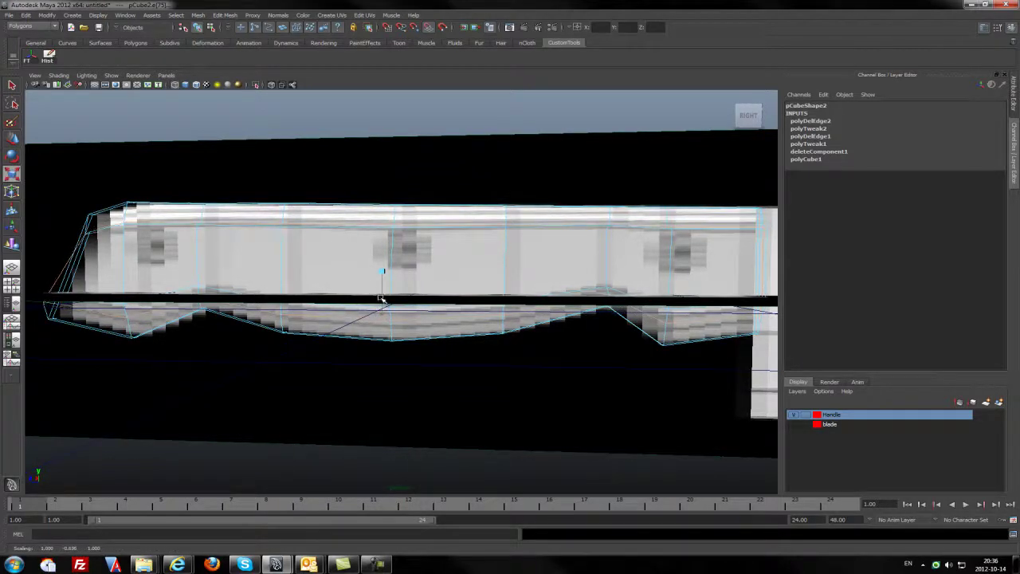
alt+middle_drag(386, 286, 437, 300)
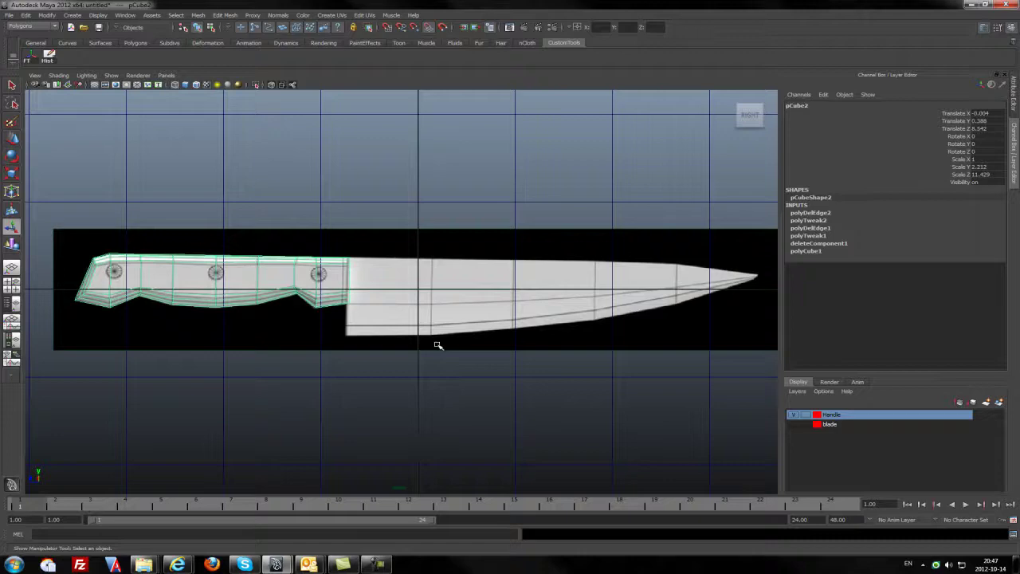
Step: Nudge the middle lower bevel vertex at the rear notch back and up to match the reference line
alt+middle_drag(338, 334, 514, 321)
scroll(419, 330, up, 4)
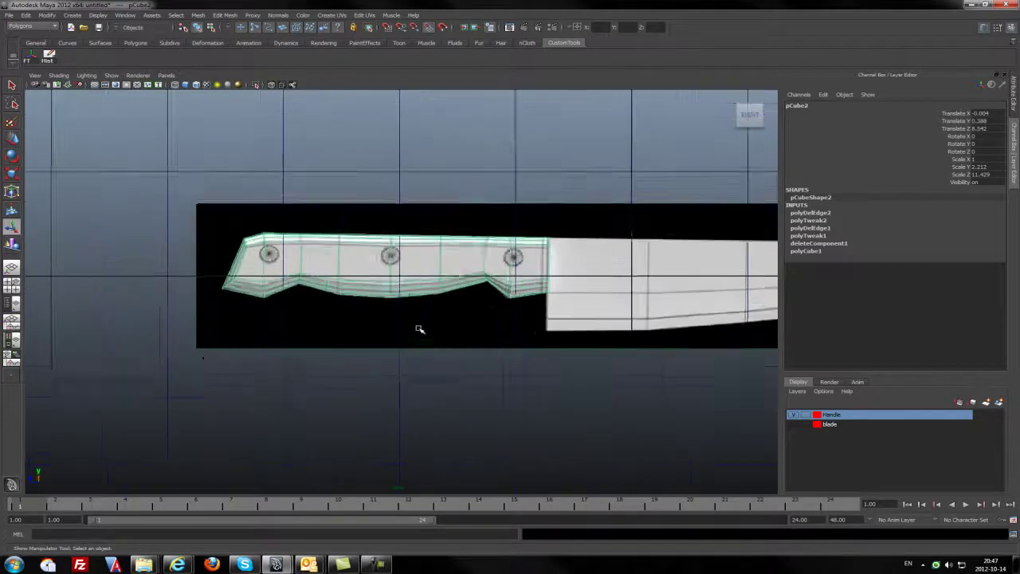
scroll(396, 291, up, 6)
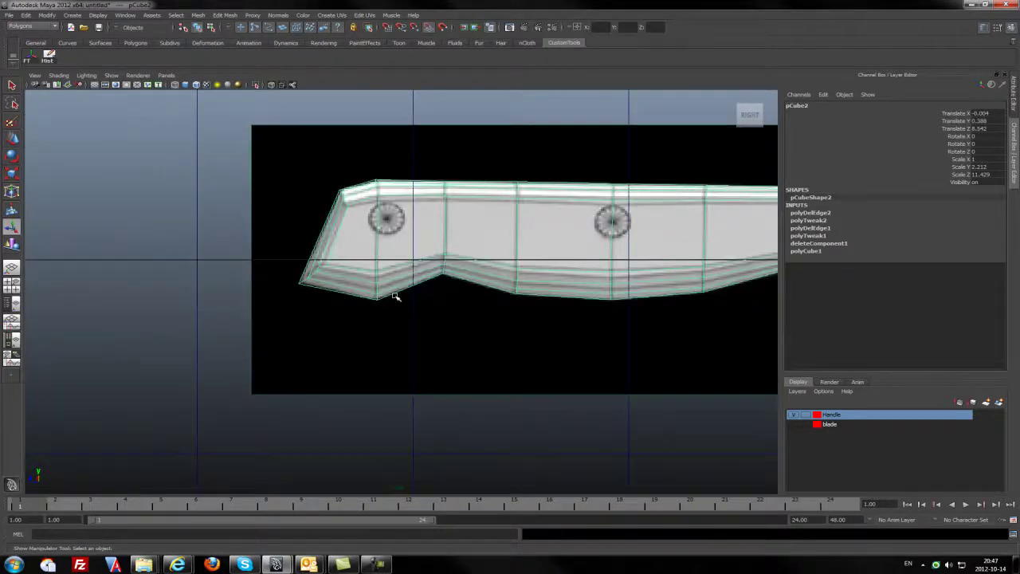
alt+middle_drag(509, 245, 328, 338)
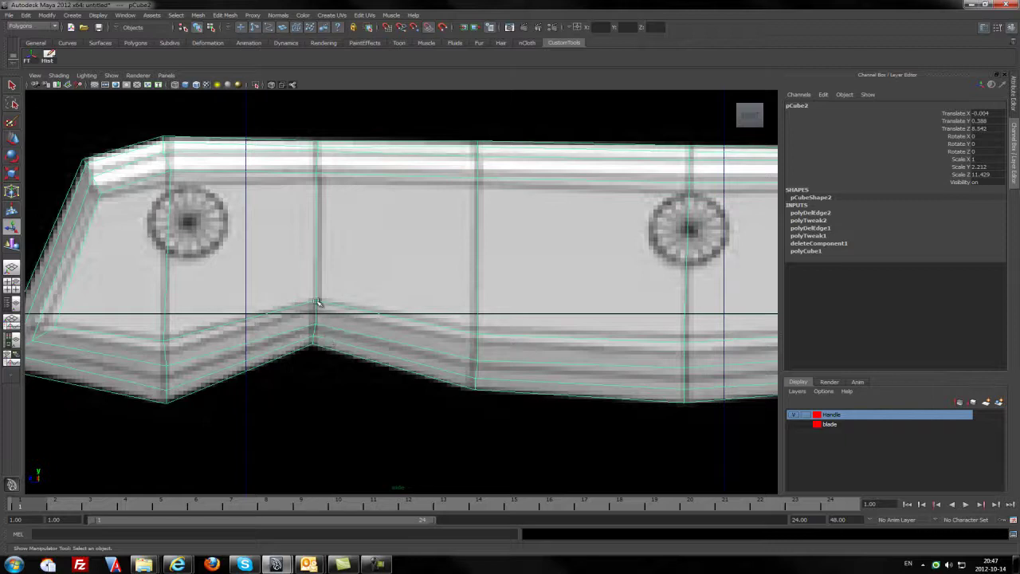
right_drag(301, 306, 275, 304)
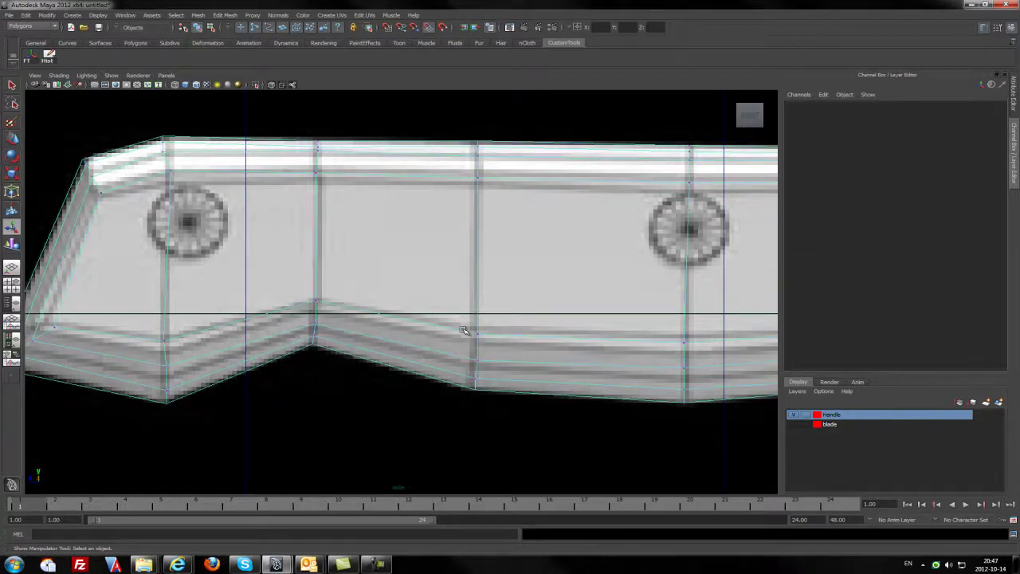
alt+middle_drag(465, 331, 430, 321)
click(258, 319)
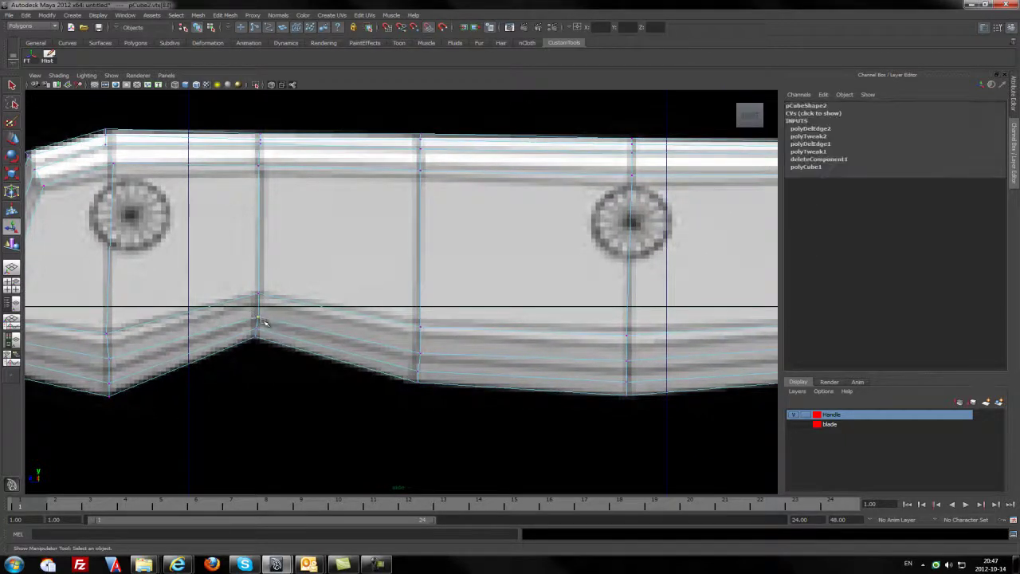
key(w)
drag(222, 317, 221, 316)
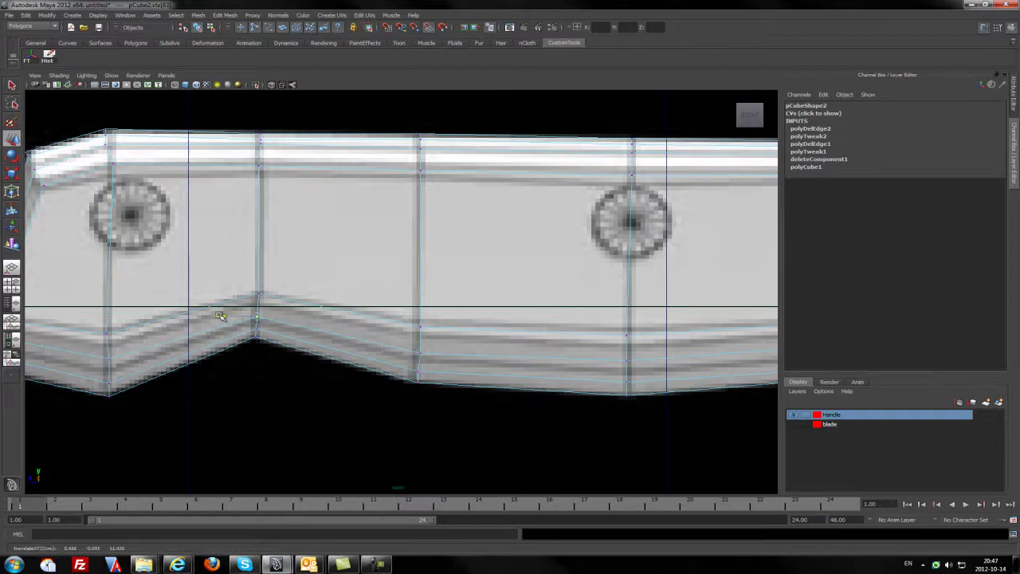
drag(257, 286, 257, 281)
Step: Return the handle to object mode, display it shaded in the perspective view and select it
scroll(498, 368, down, 3)
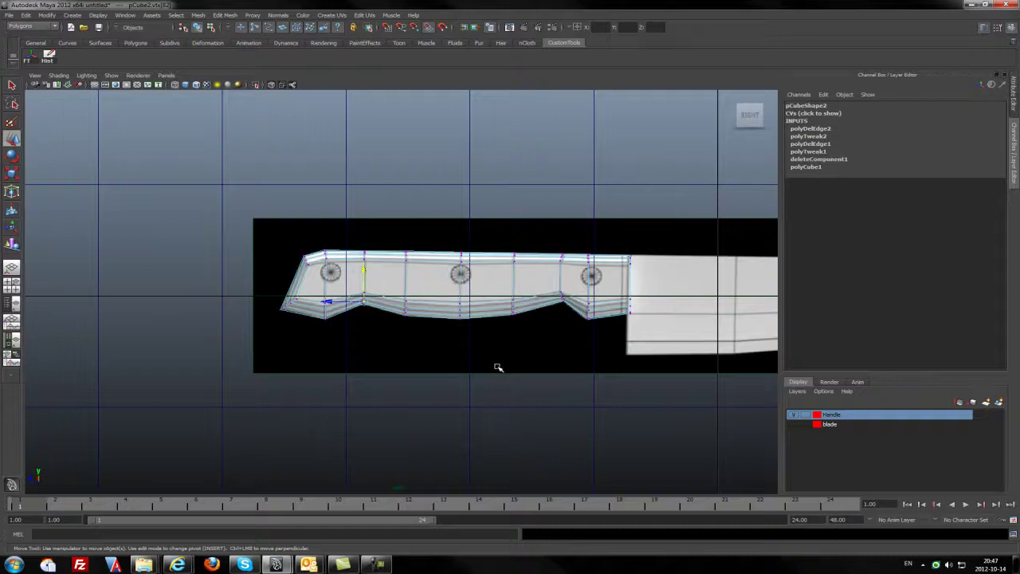
alt+middle_drag(423, 333, 379, 378)
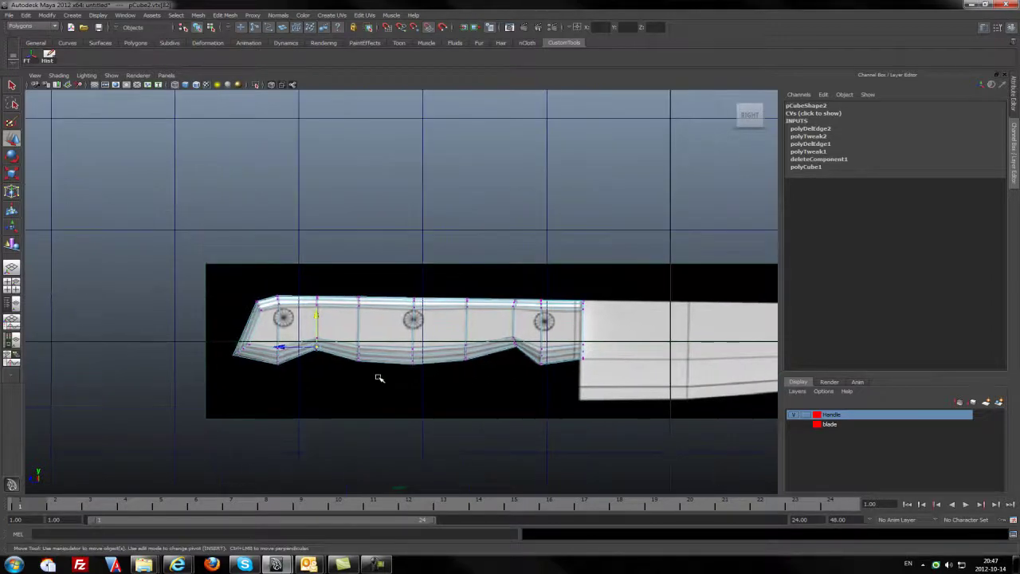
key(q)
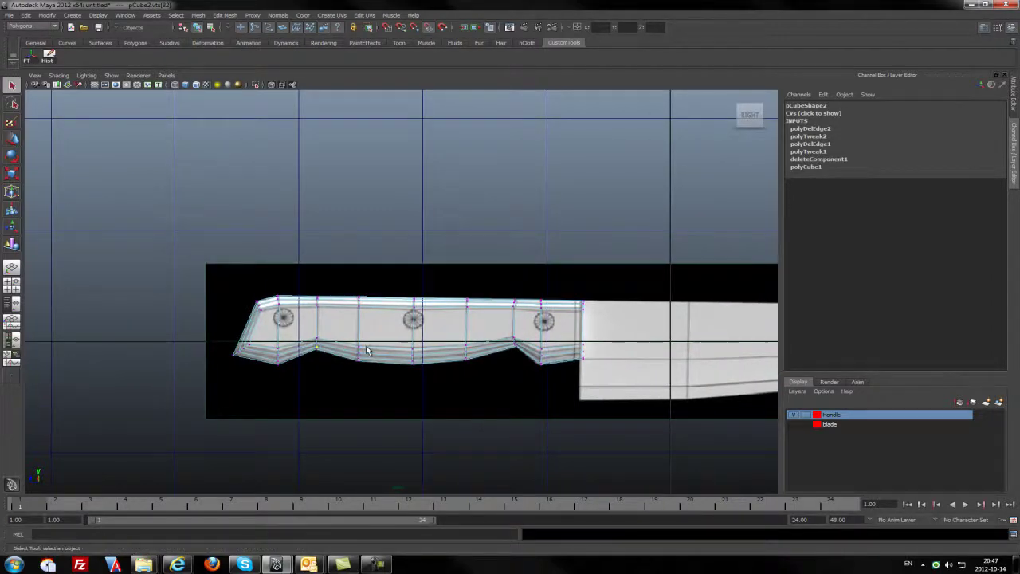
right_drag(364, 348, 331, 332)
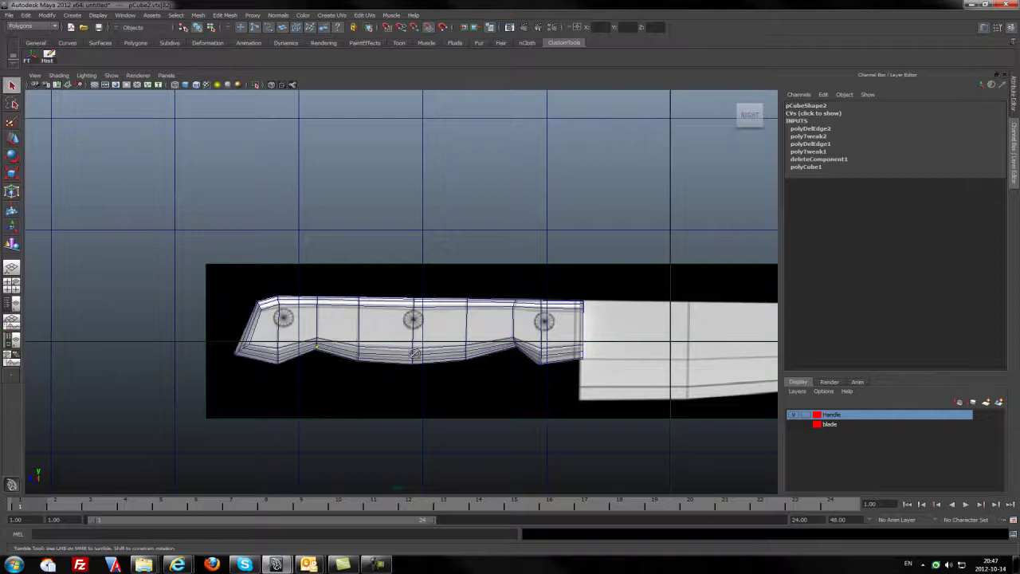
key(space)
key(space)
alt+drag(471, 341, 448, 363)
key(5)
click(424, 365)
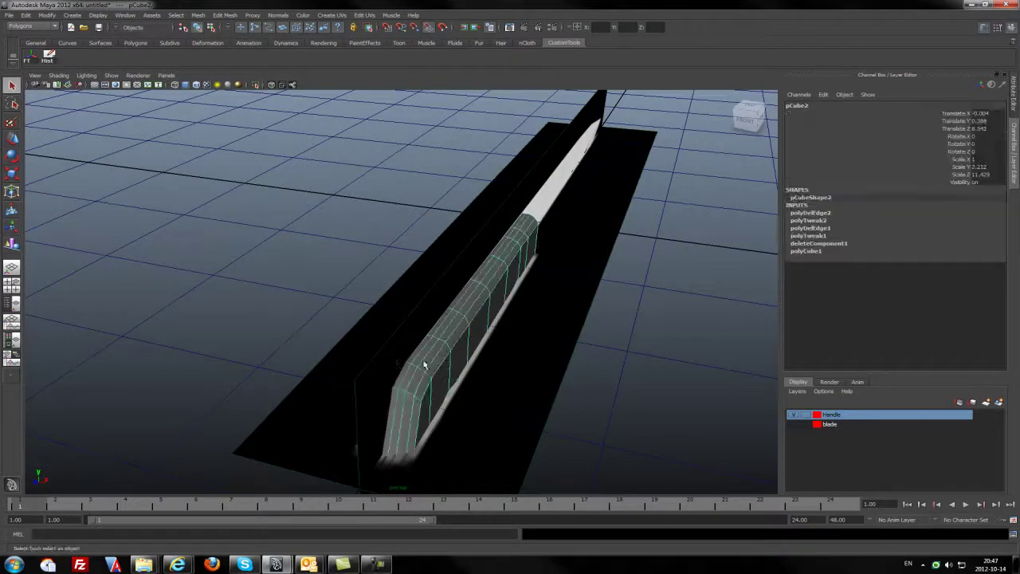
Step: Mirror the half handle in the -X direction with Mirror Geometry, merging it with the original and merging vertices
click(197, 15)
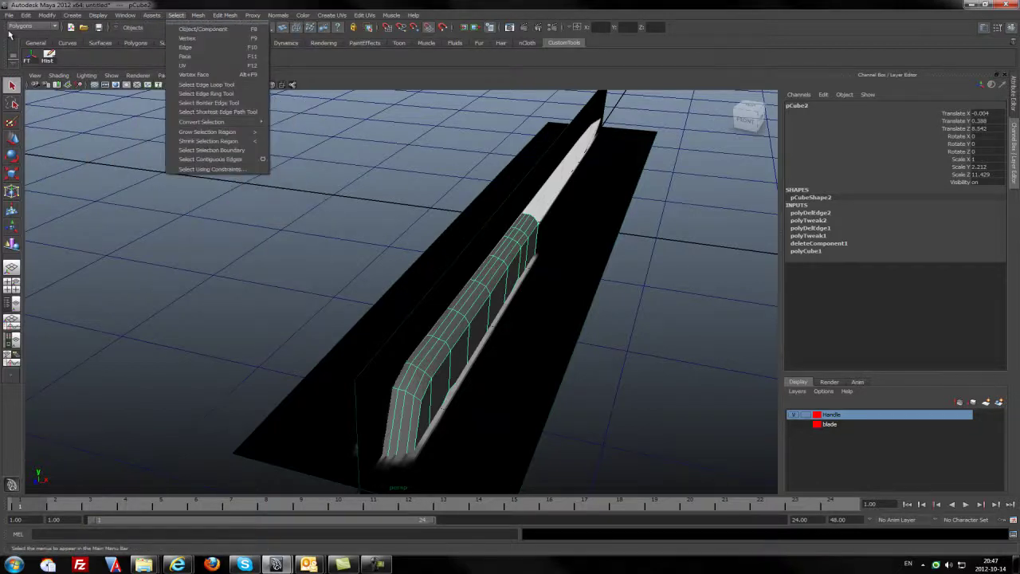
click(46, 27)
click(198, 15)
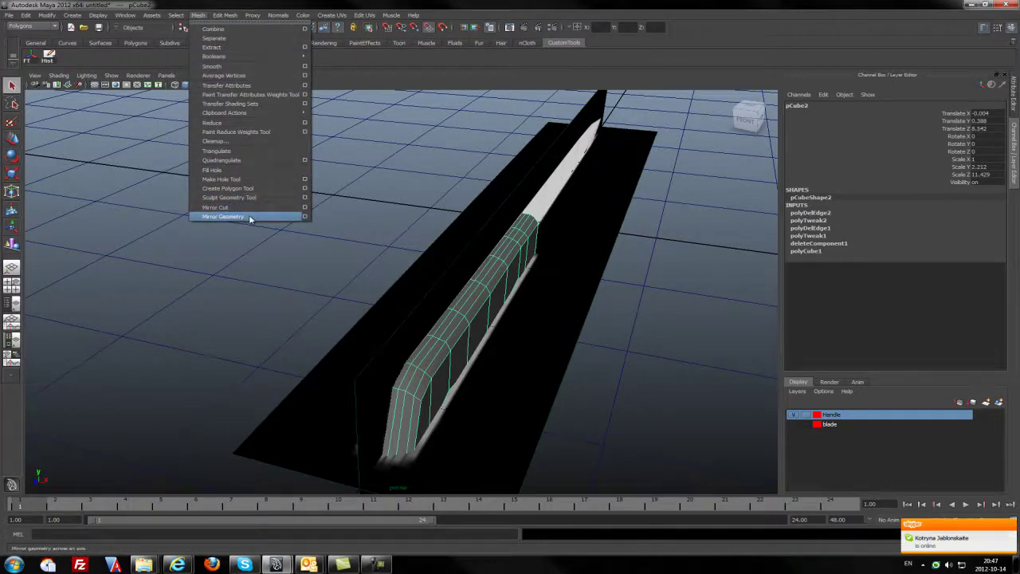
click(304, 216)
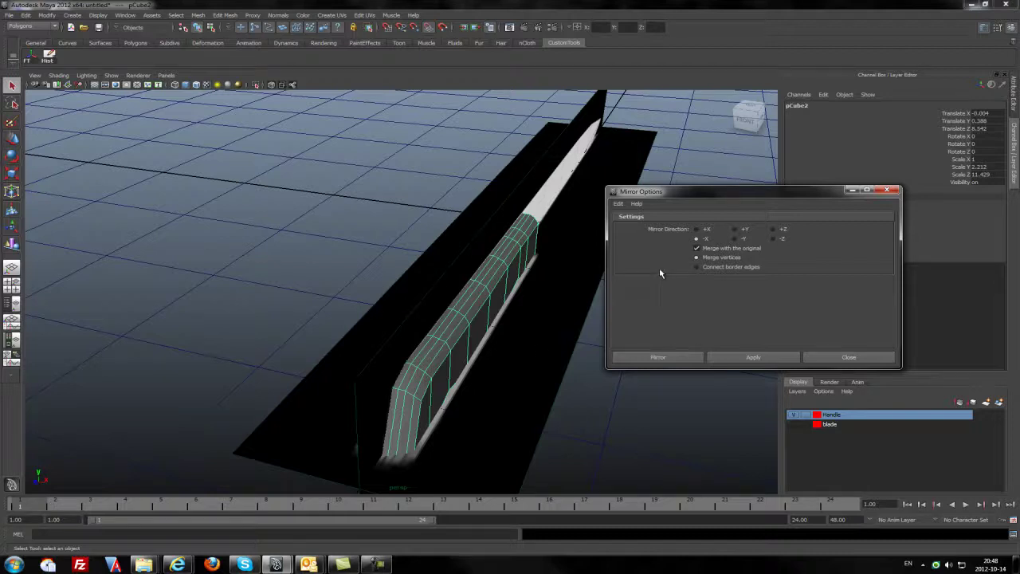
click(656, 357)
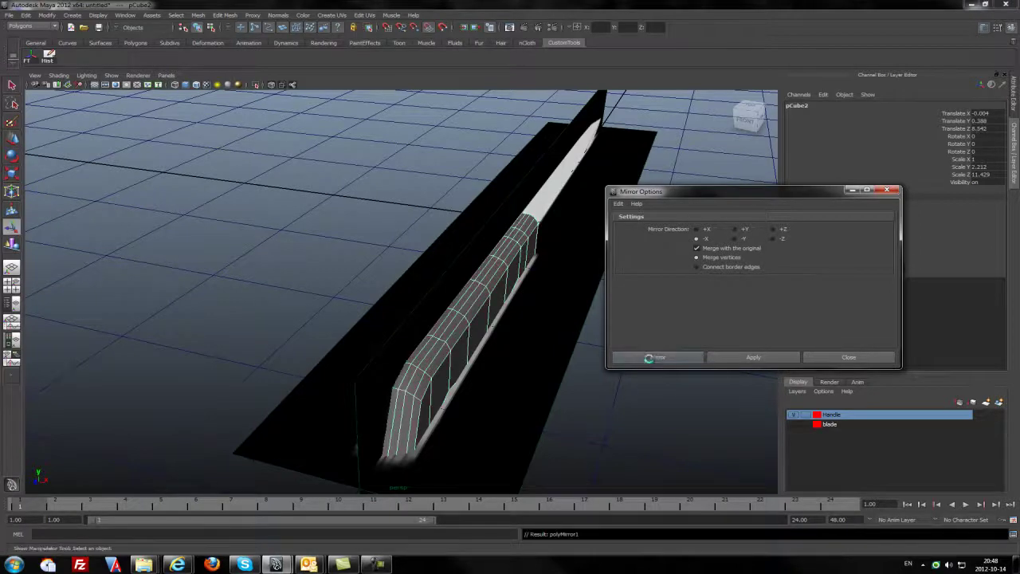
Step: Delete the reference image planes around the knife
alt+drag(643, 358, 553, 371)
drag(672, 251, 738, 328)
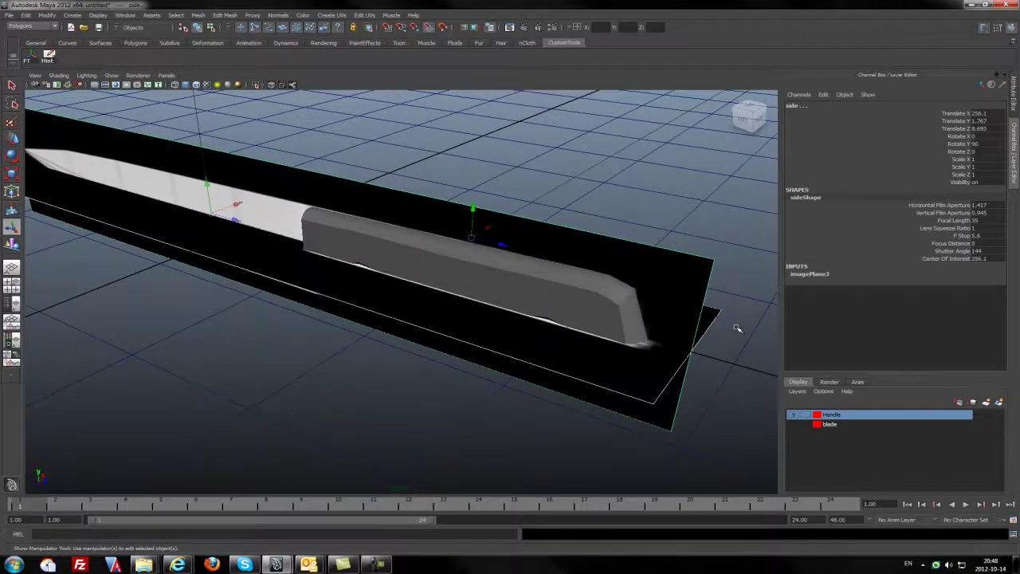
key(Delete)
Step: Make the blade layer visible and view the whole knife with its handle and blade together
alt+drag(527, 337, 366, 319)
scroll(459, 313, up, 3)
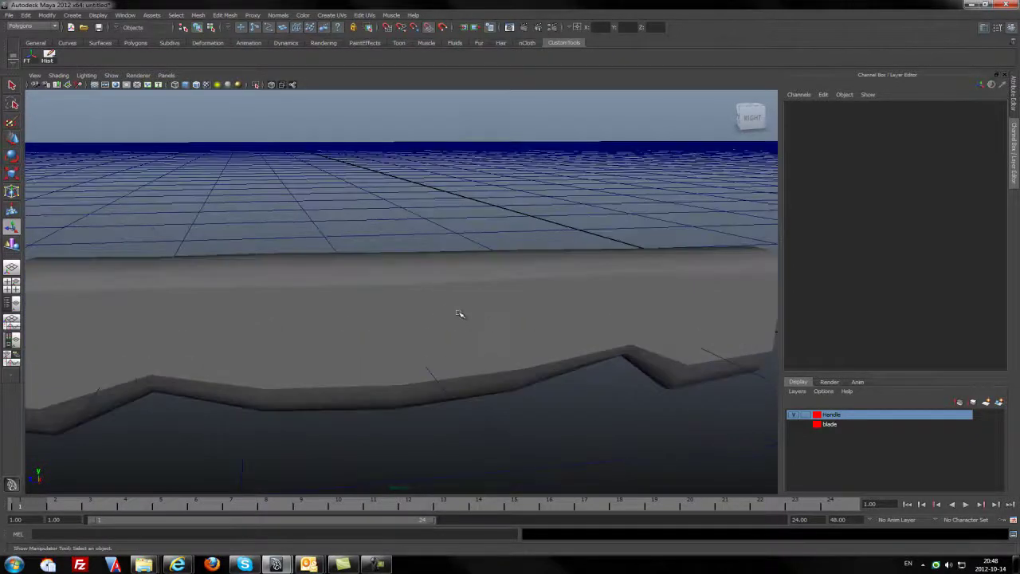
alt+drag(460, 313, 564, 375)
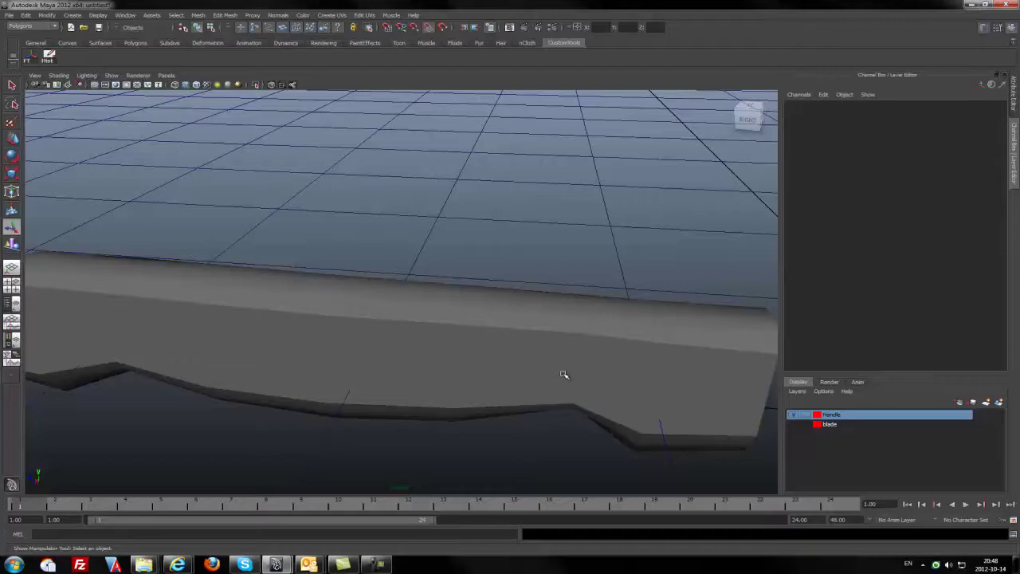
click(793, 424)
scroll(647, 423, down, 3)
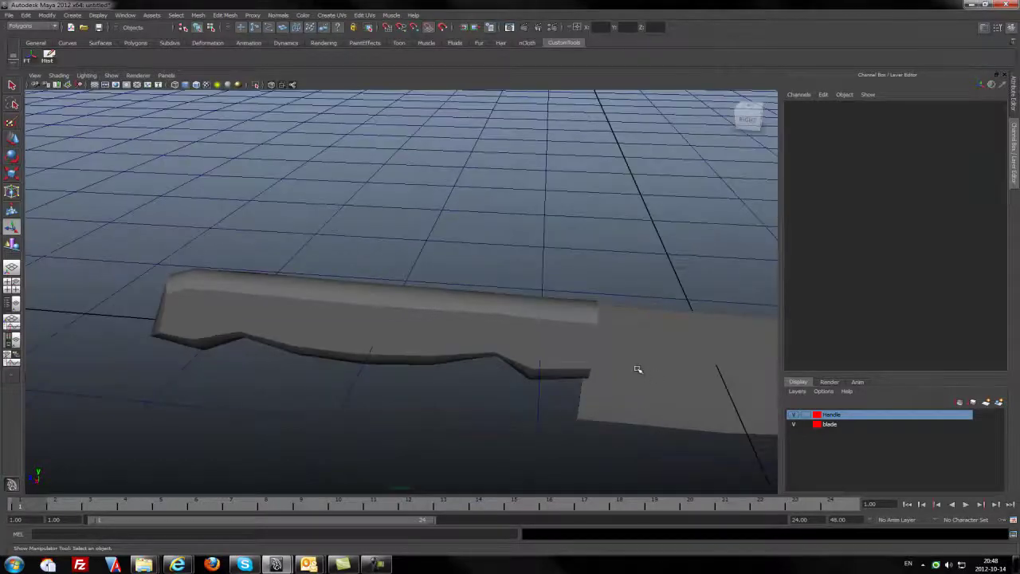
alt+middle_drag(637, 369, 398, 292)
scroll(402, 295, down, 2)
scroll(406, 298, down, 2)
alt+drag(423, 319, 478, 322)
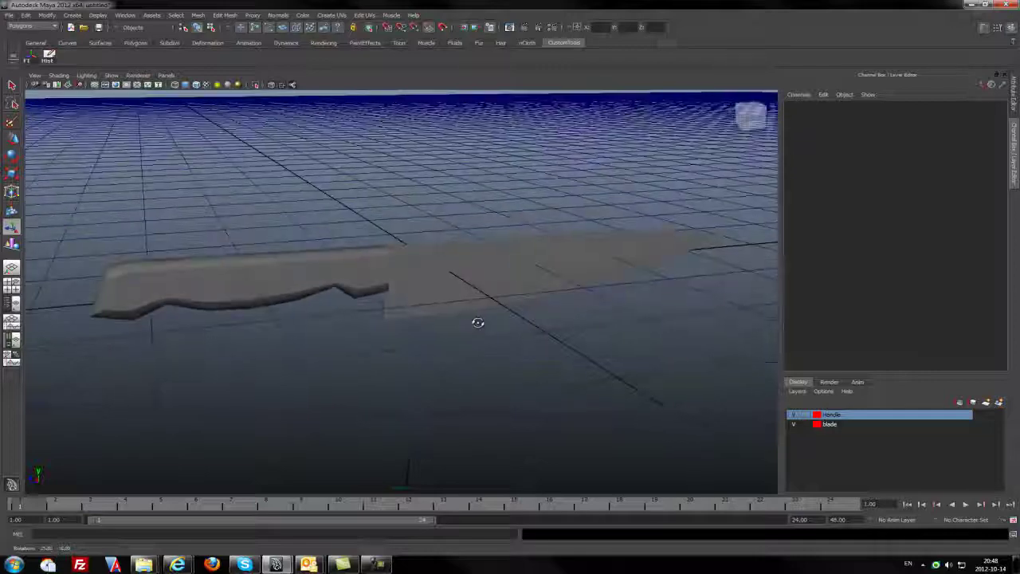